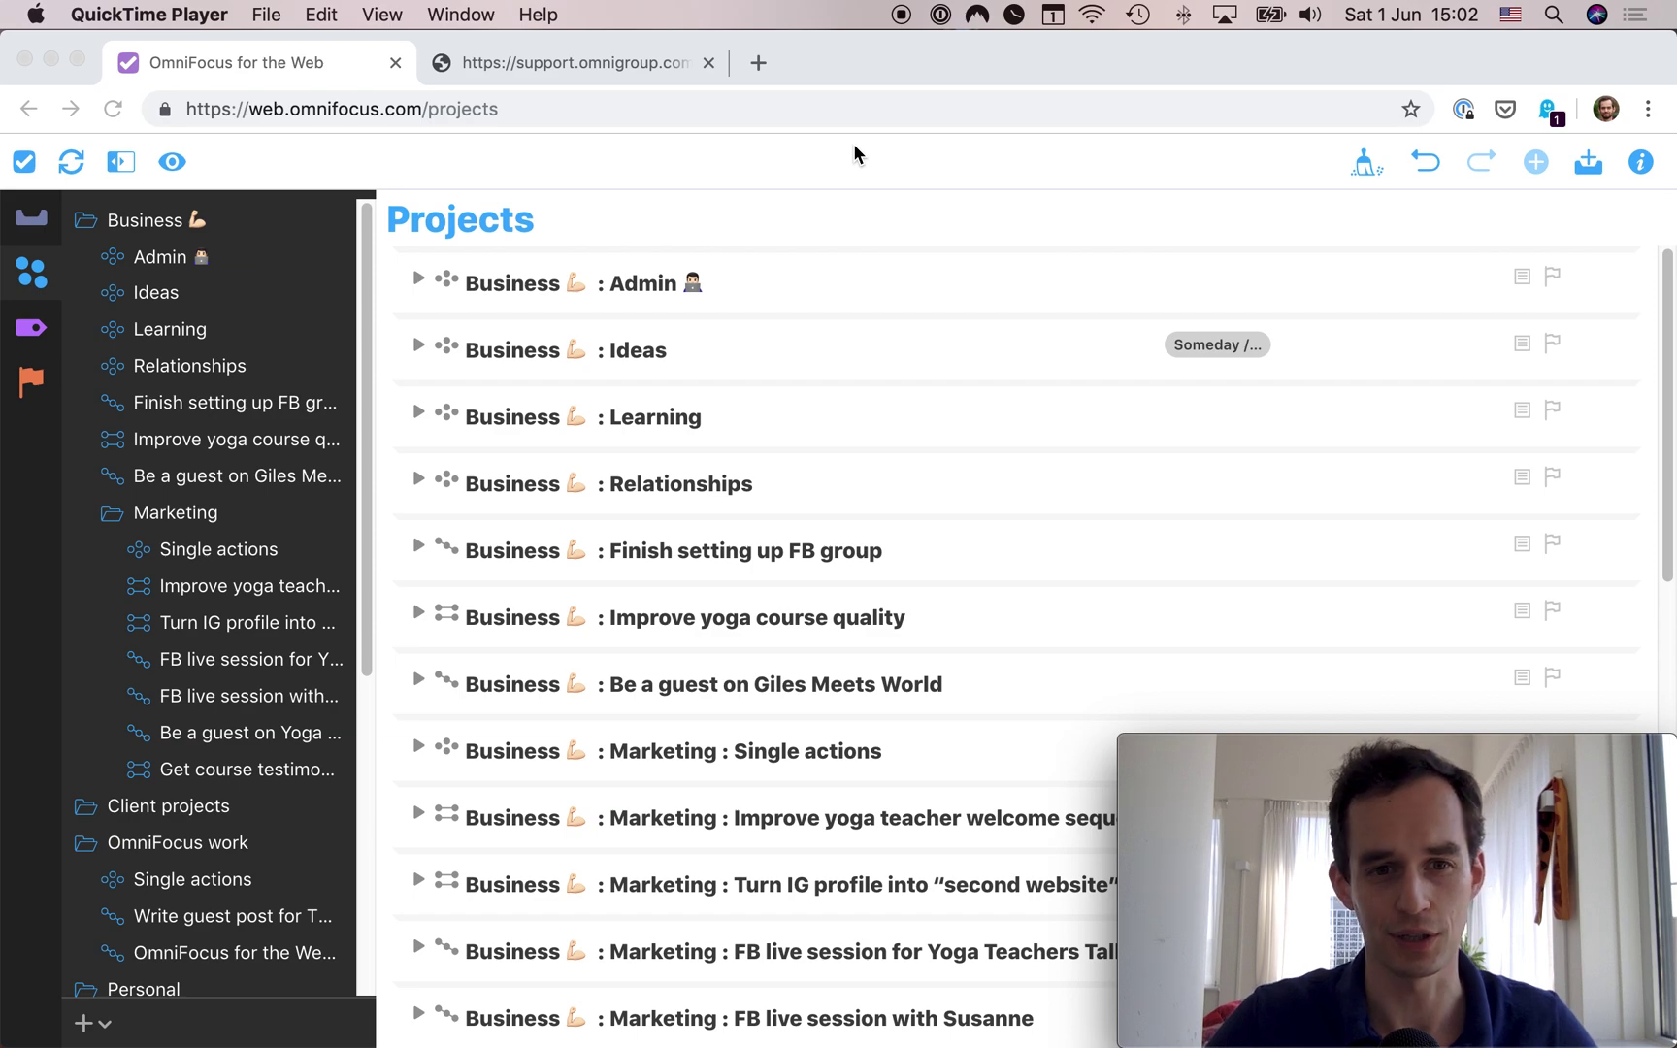
Start a new inbox item titled "Test-drive OmniFocus for the Web"
left_click(29, 236)
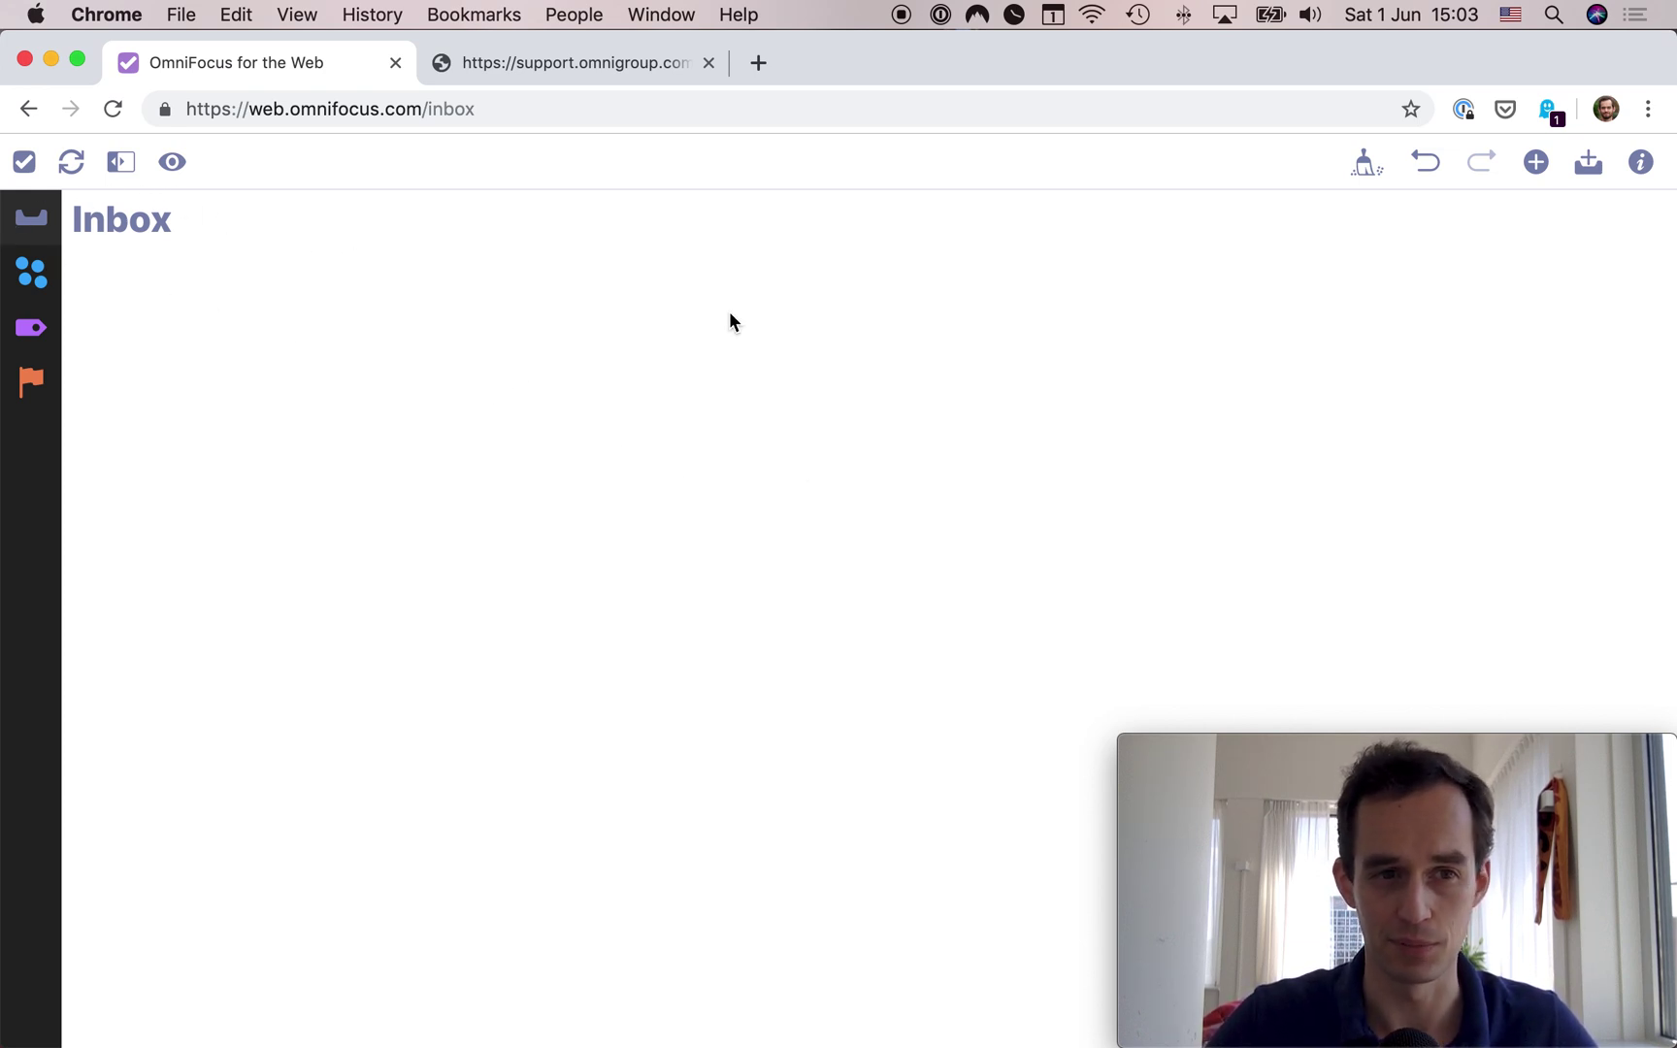
left_click(1584, 175)
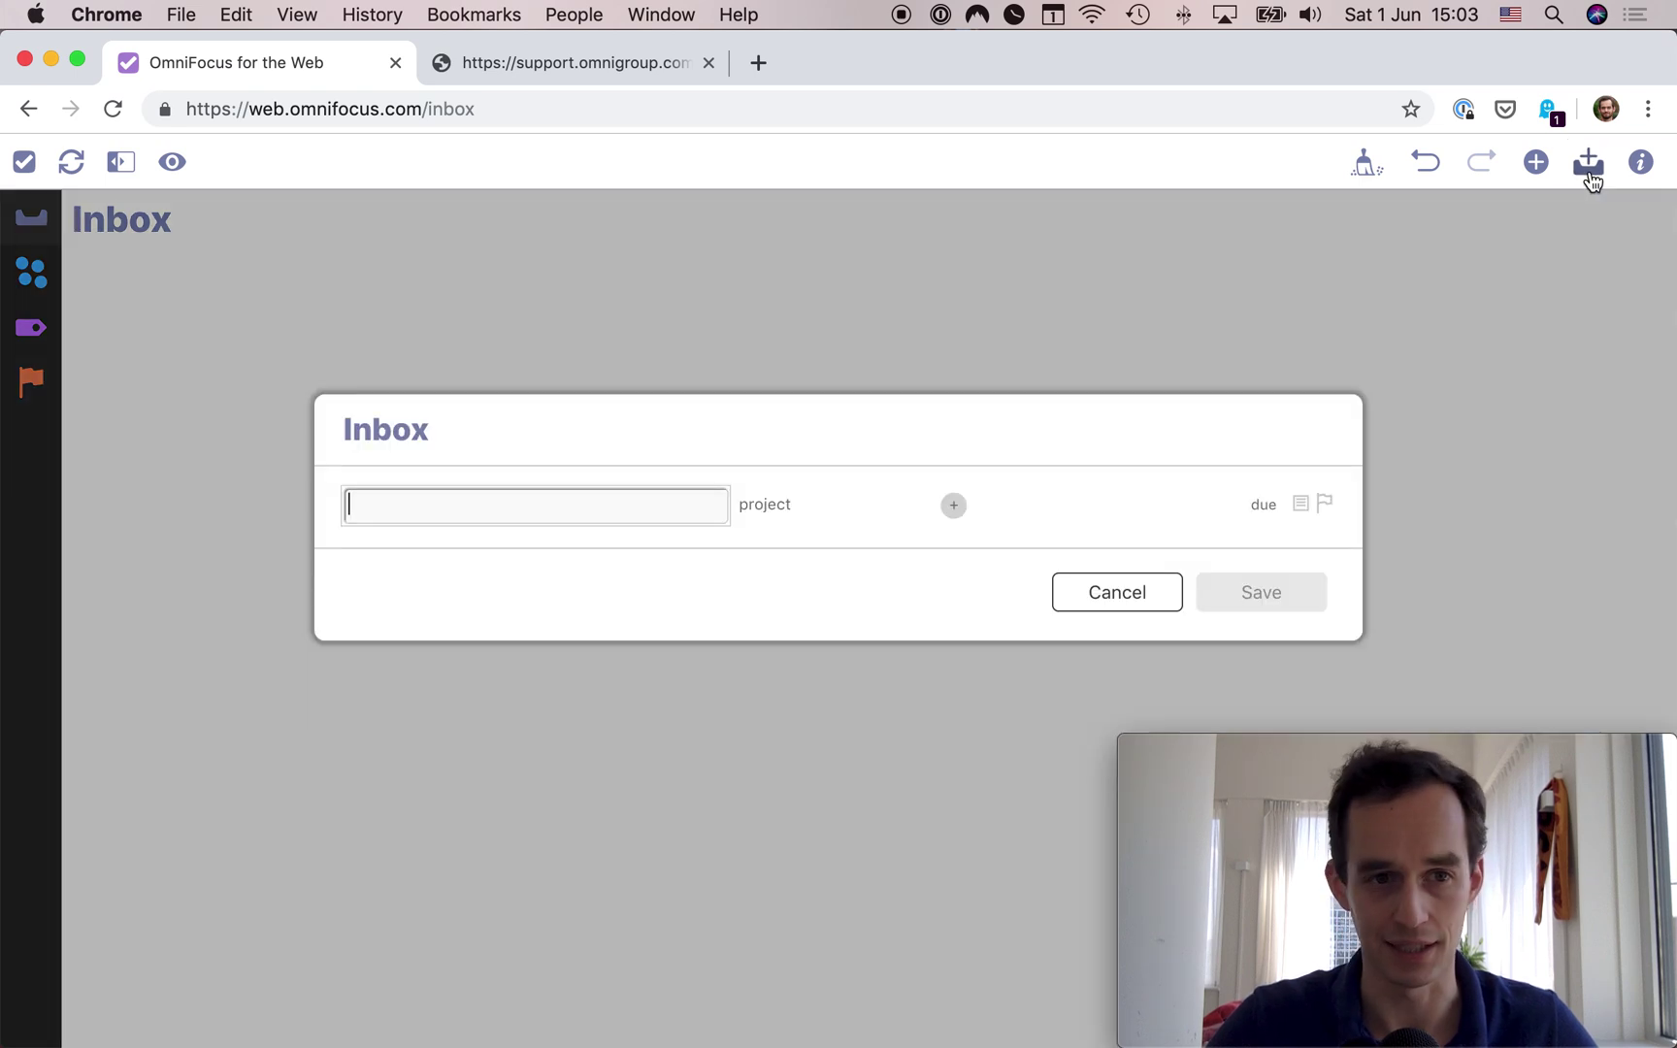
type("T")
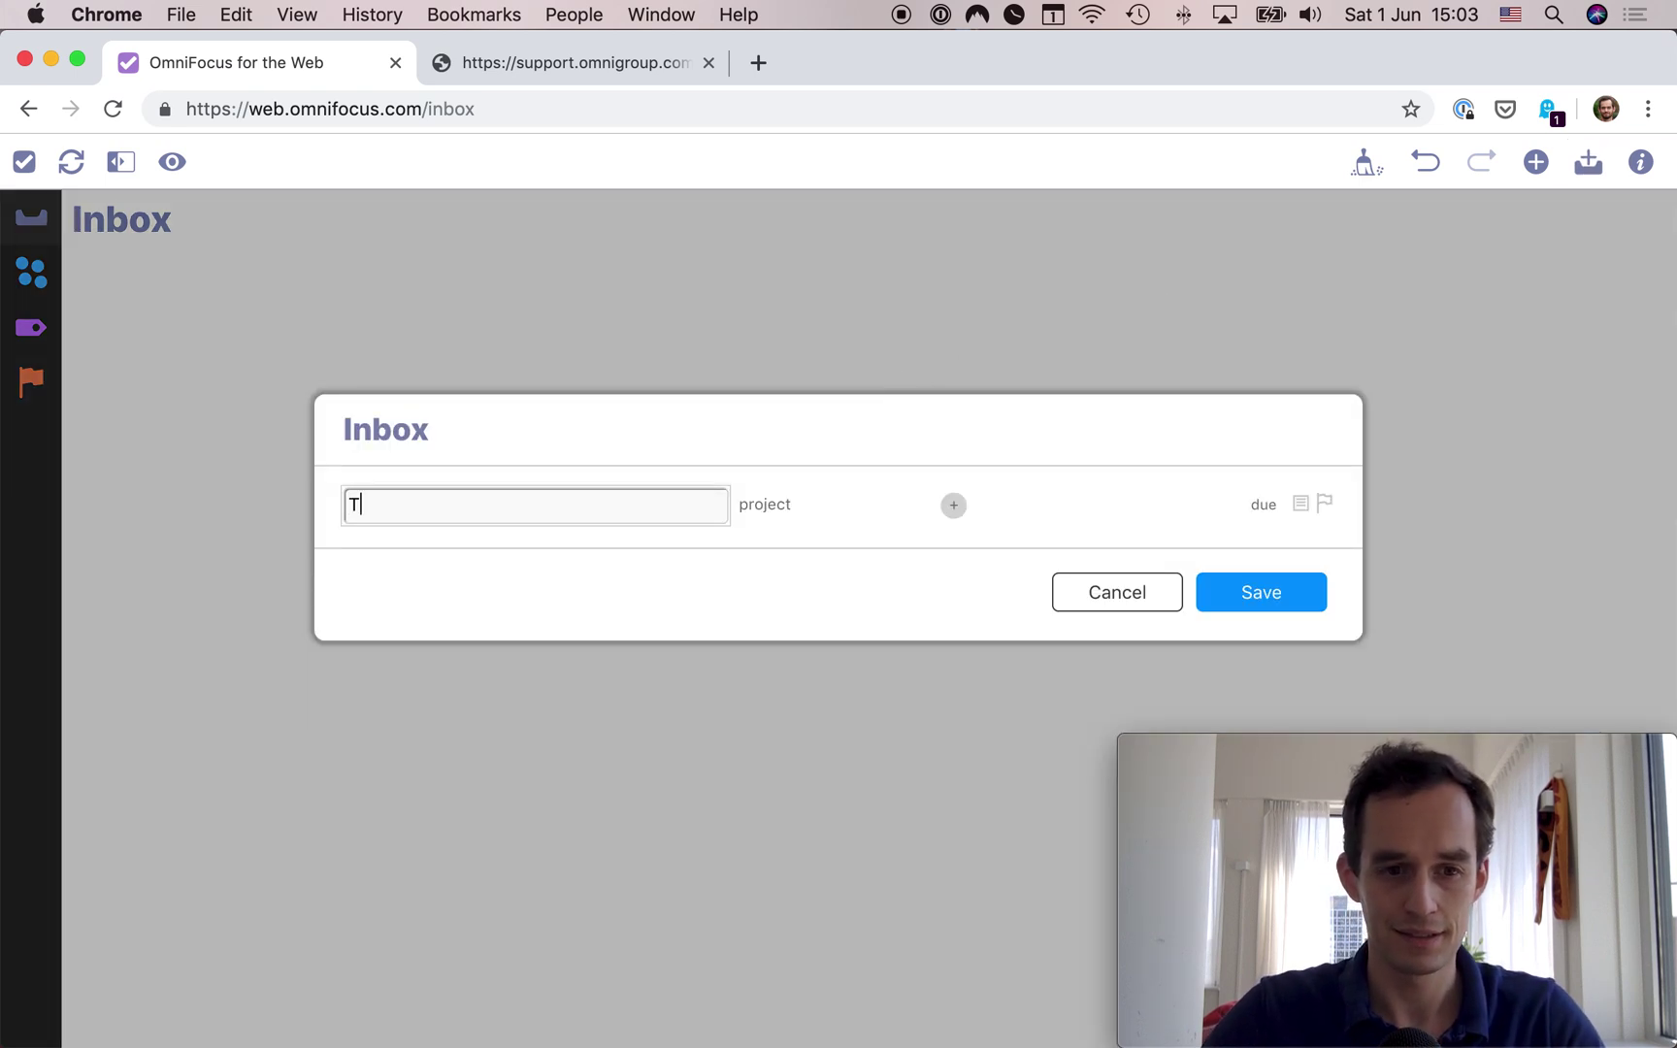
type("est-drive OmniFo")
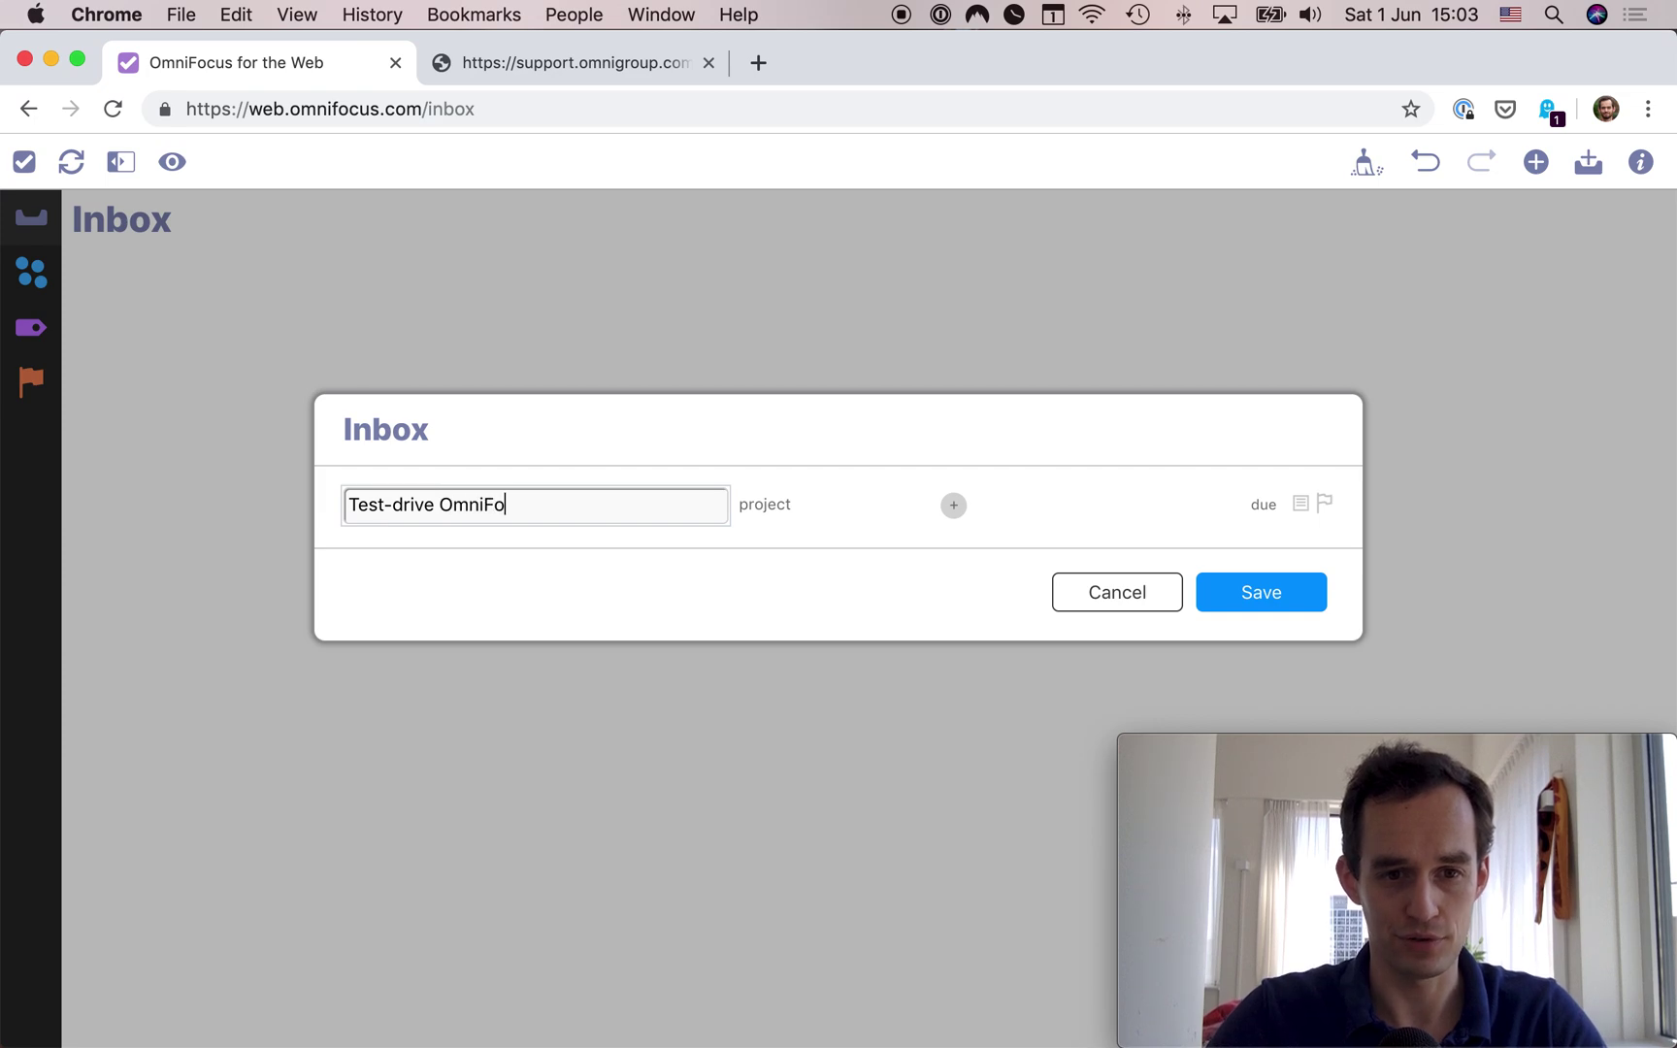
type("cus for the Web")
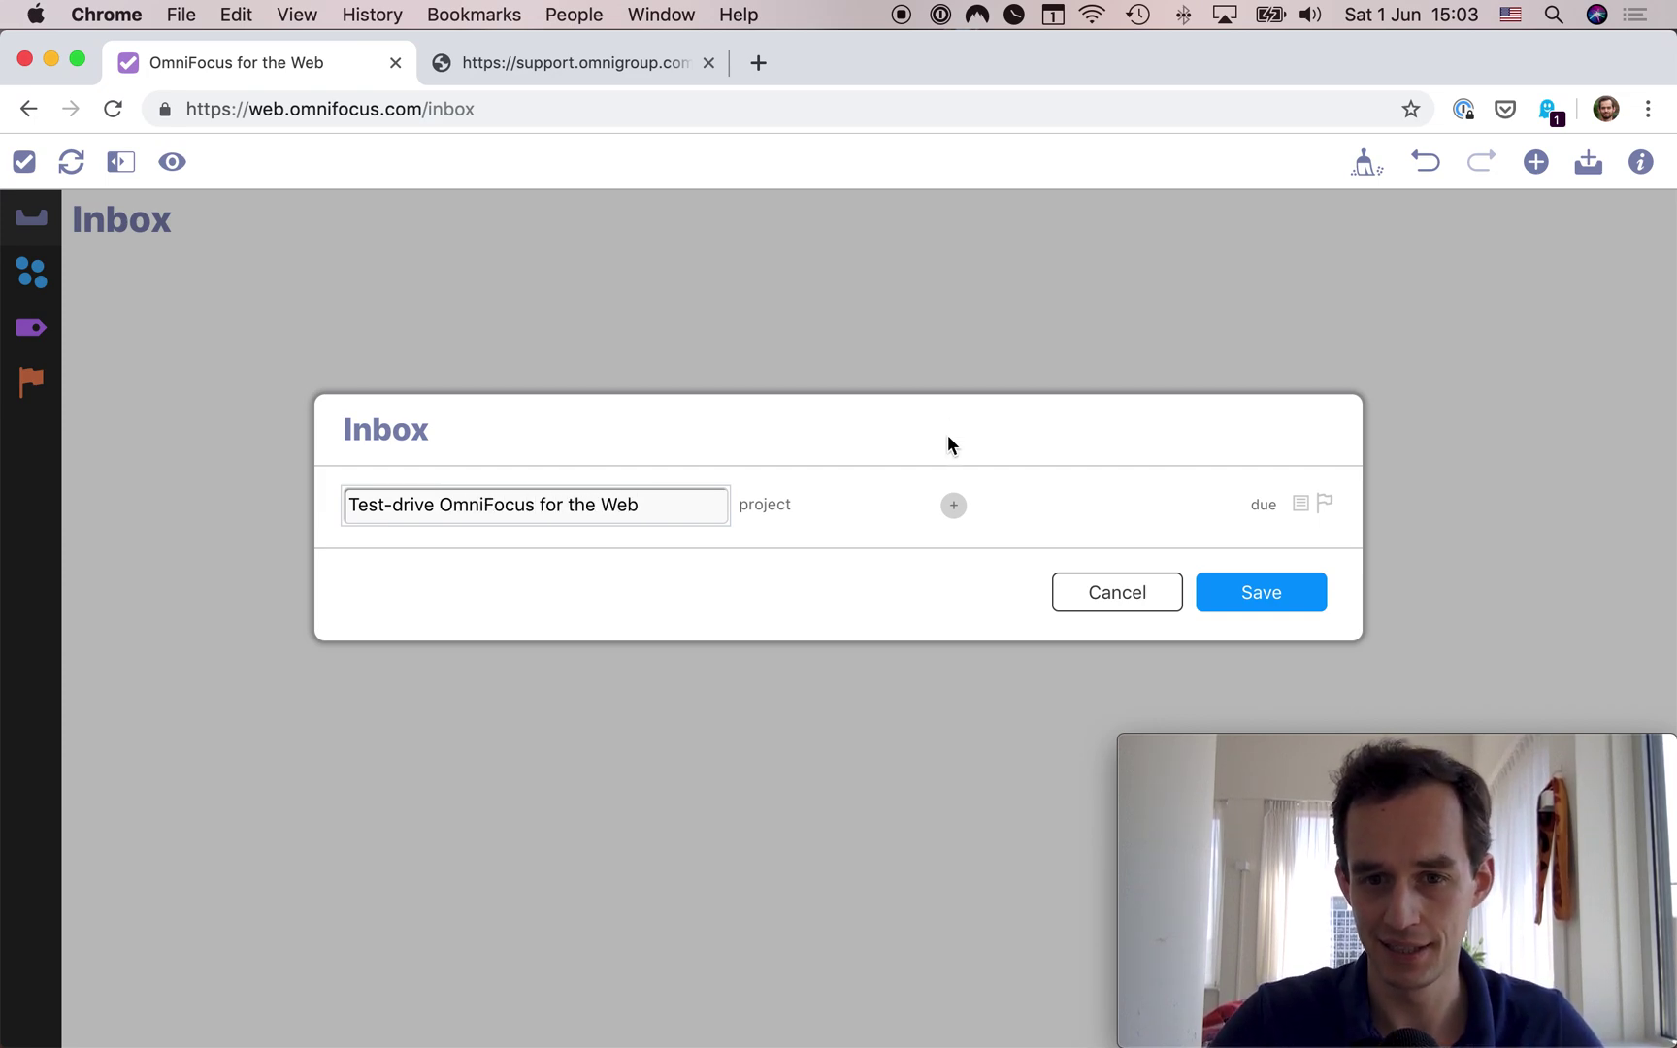
Assign the new item to the project "OmniFocus work : Single actions" and tag it Next
left_click(782, 503)
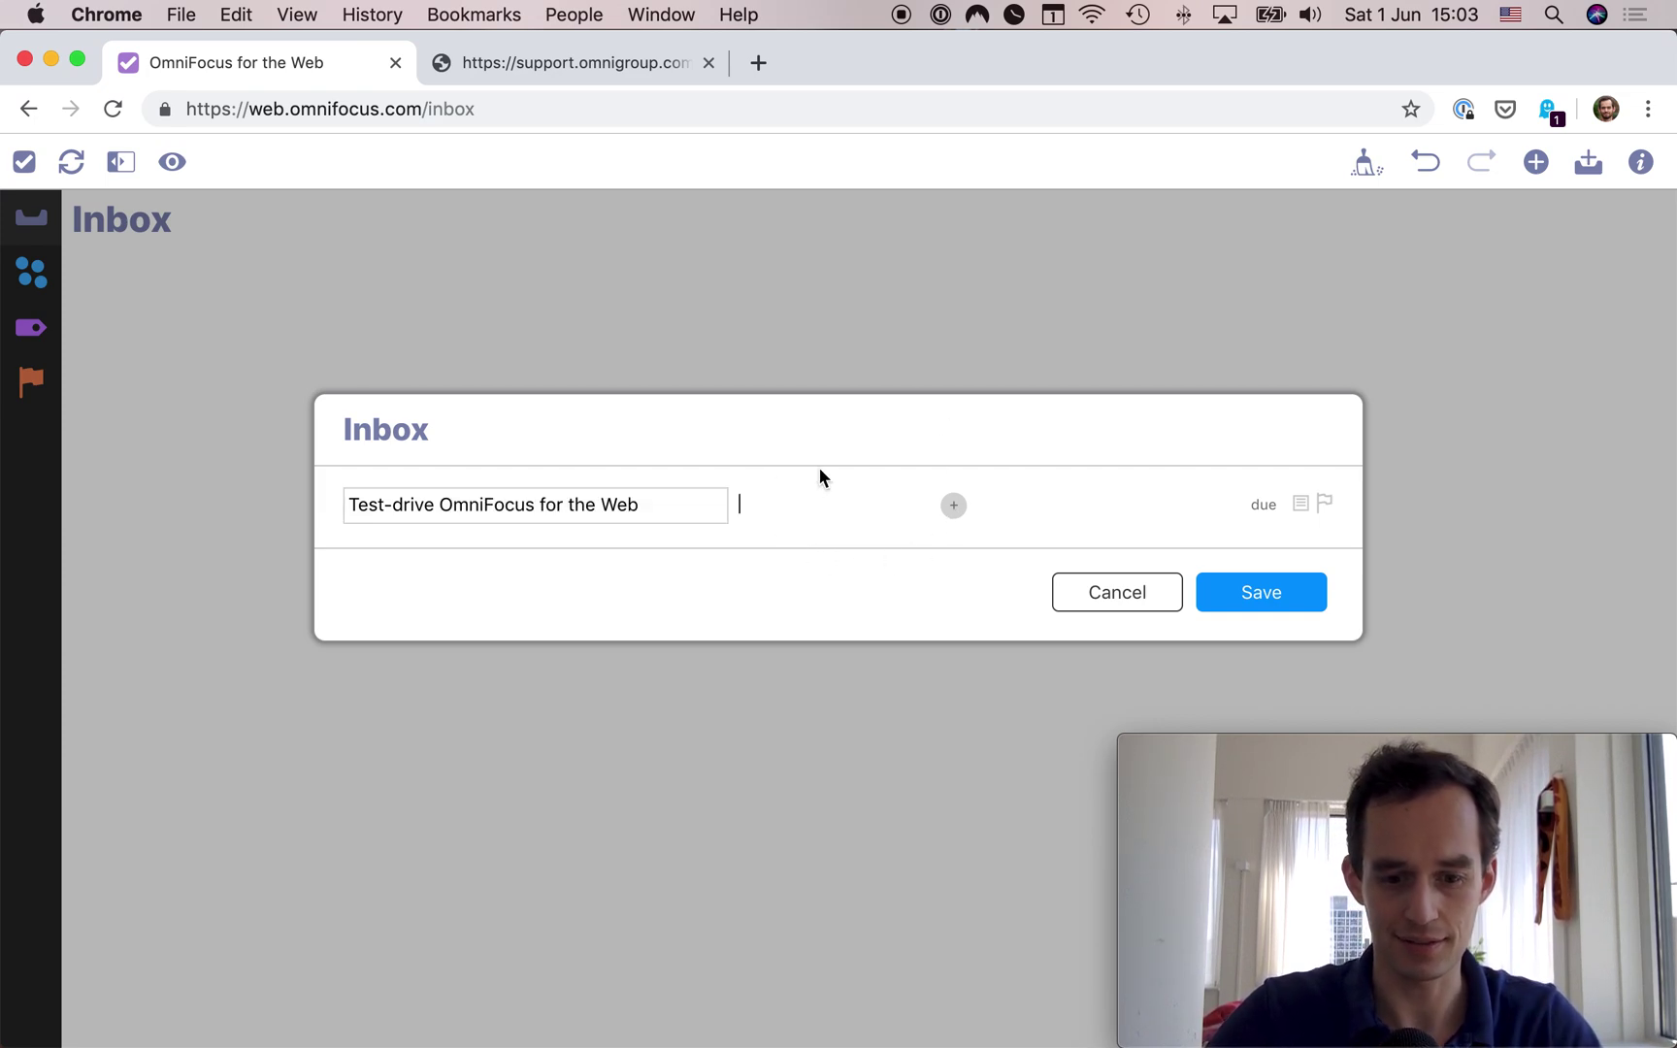
type("omnifocus")
left_click(820, 536)
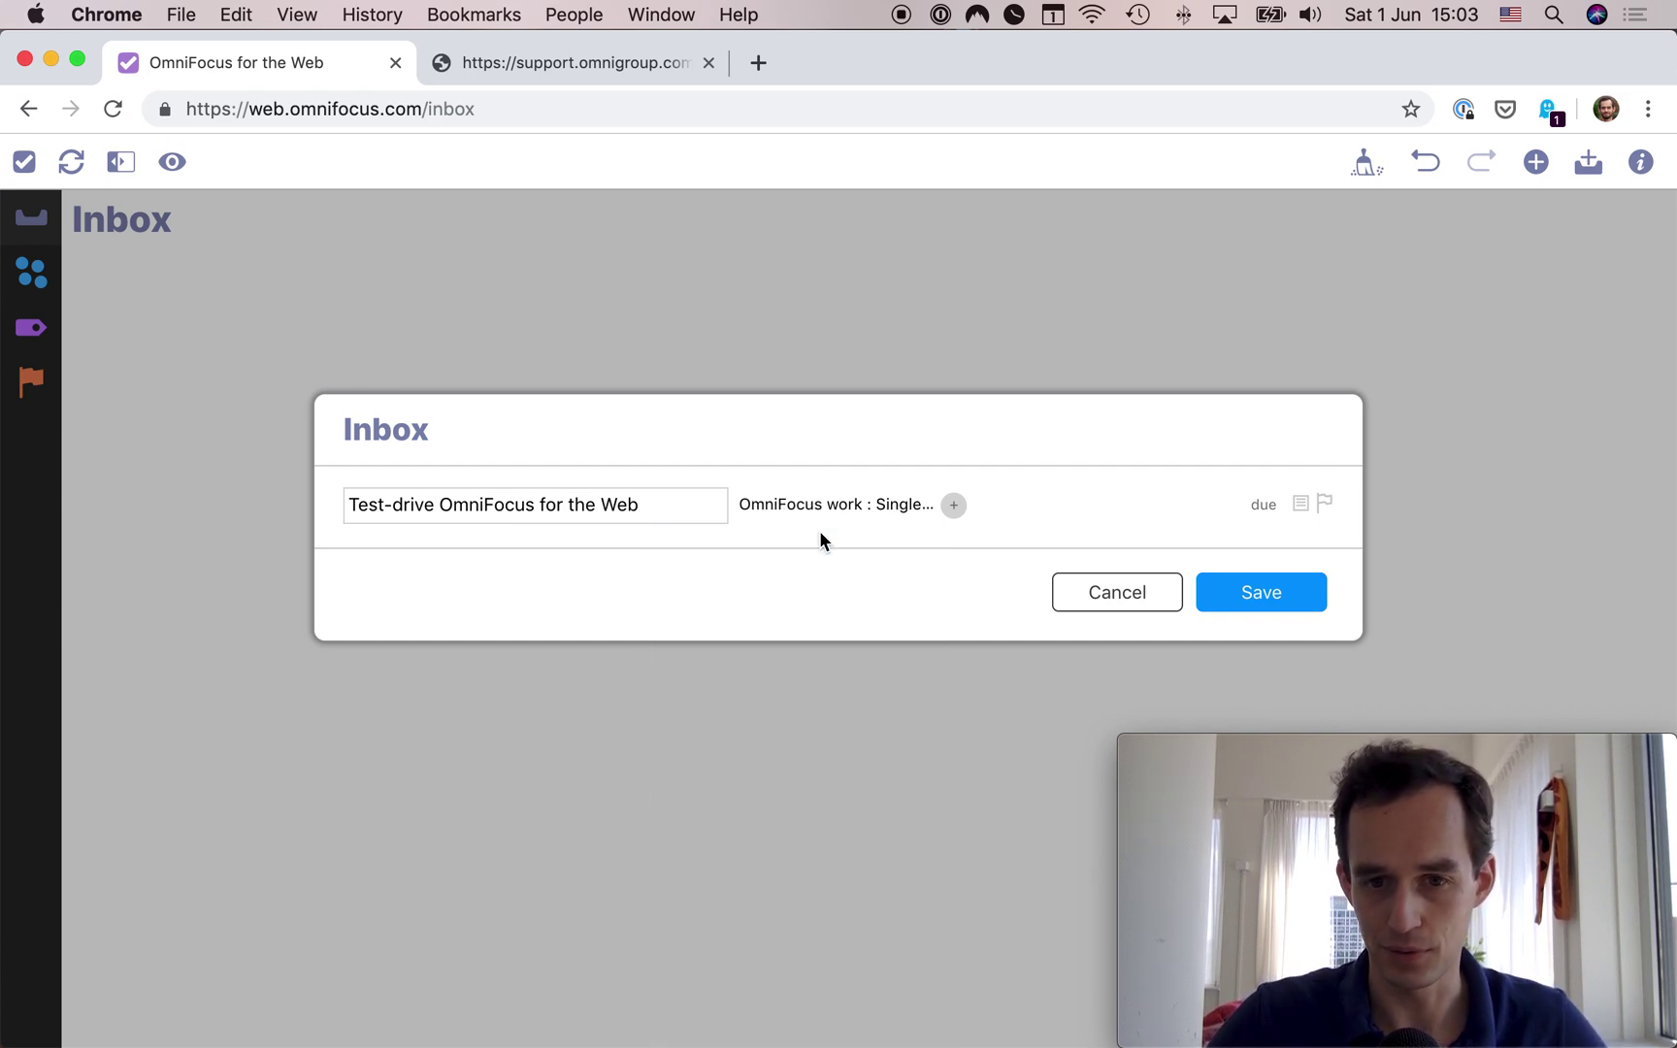
left_click(954, 503)
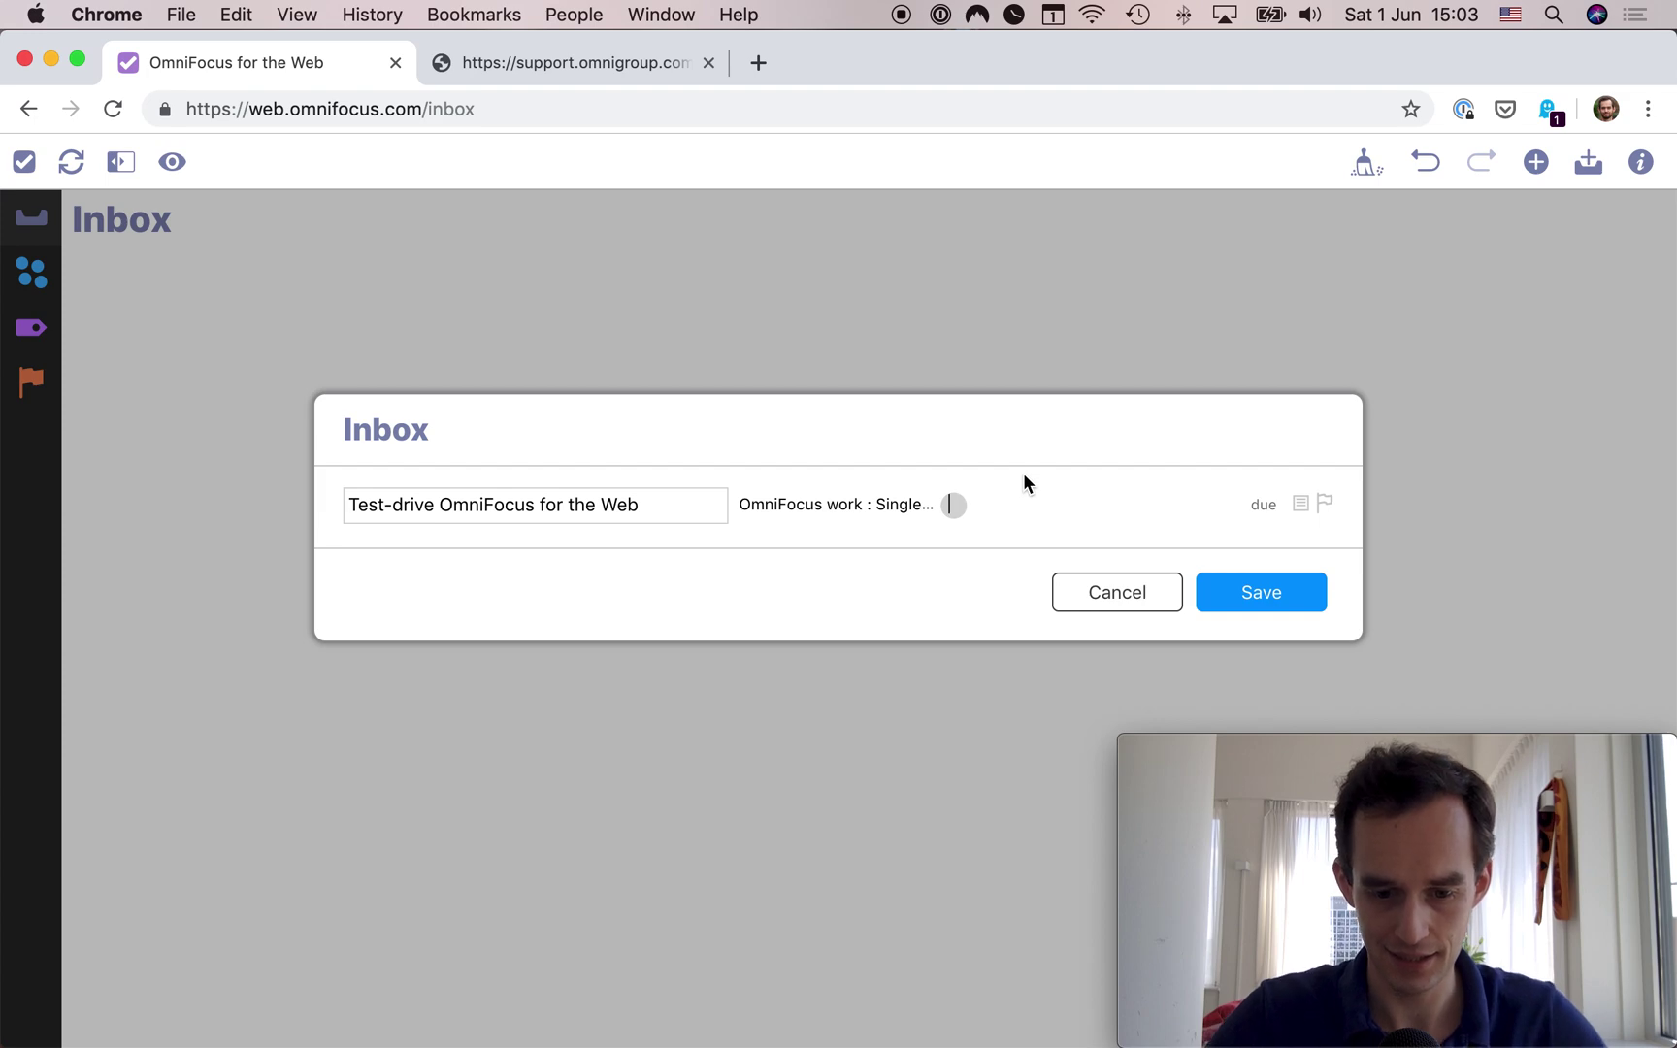
type("next")
key("Return")
left_click(1263, 505)
left_click(1170, 510)
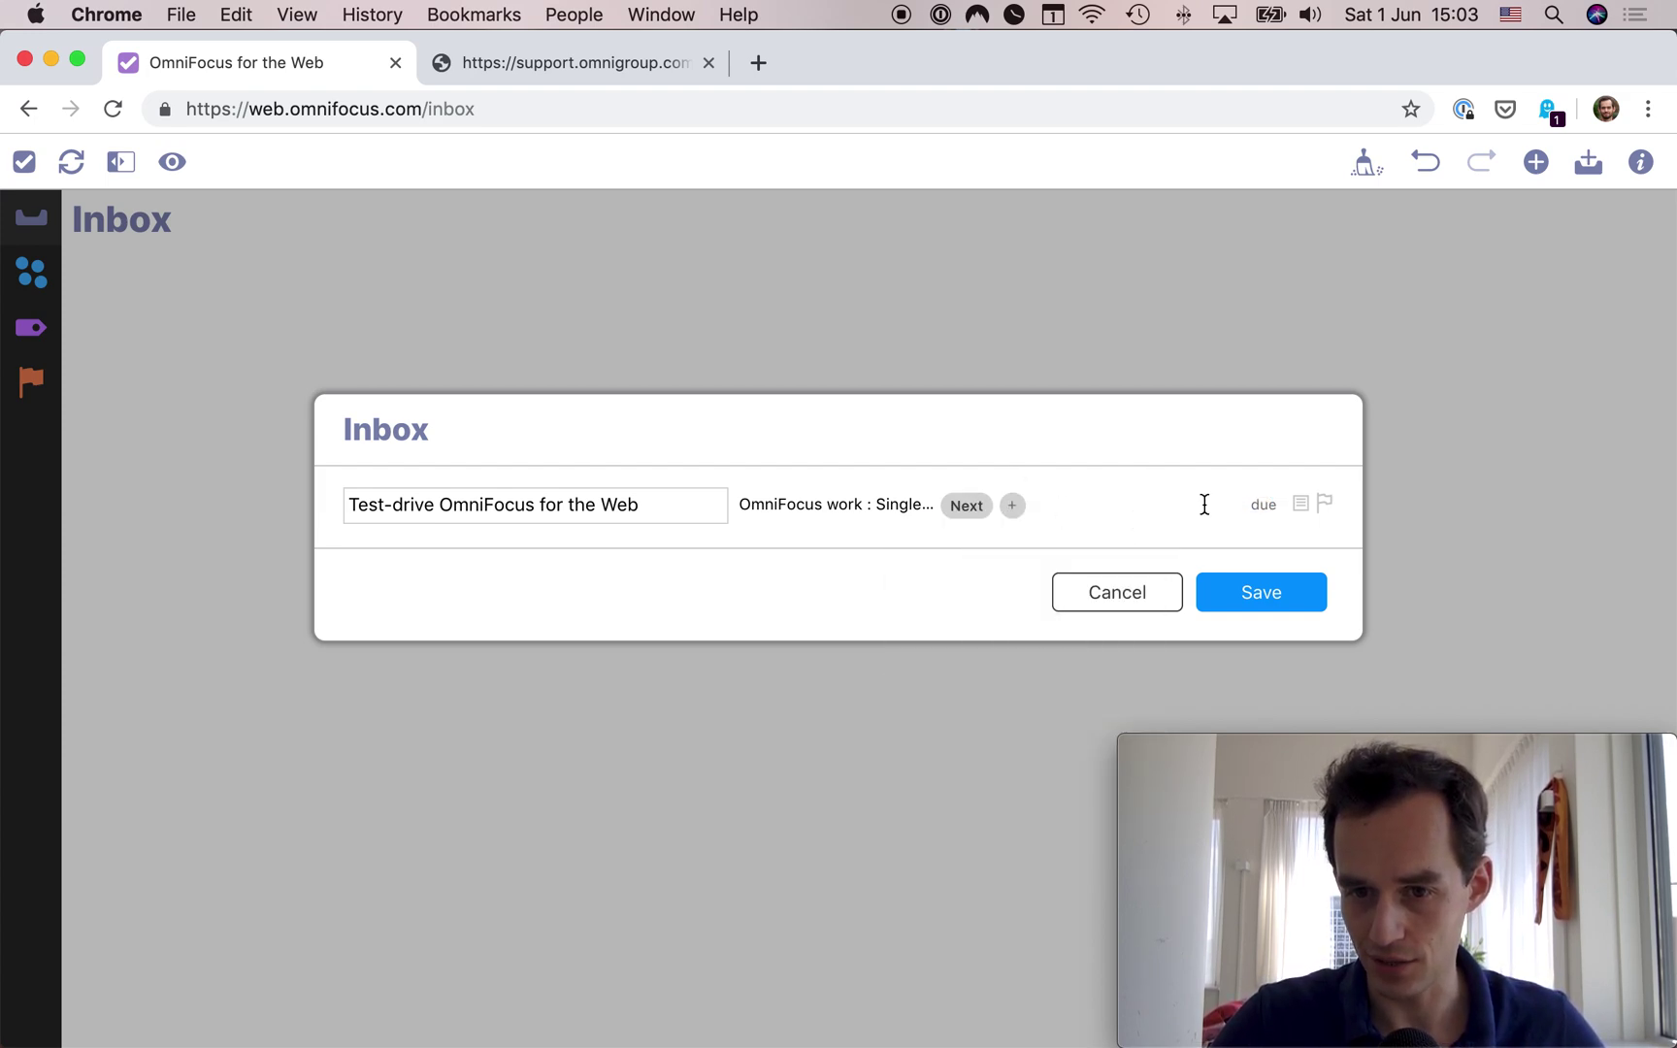
left_click(1260, 505)
type("tomorrow")
key("super+a")
key("BackSpace")
Save the new item without a note and switch to the Projects perspective
left_click(1305, 497)
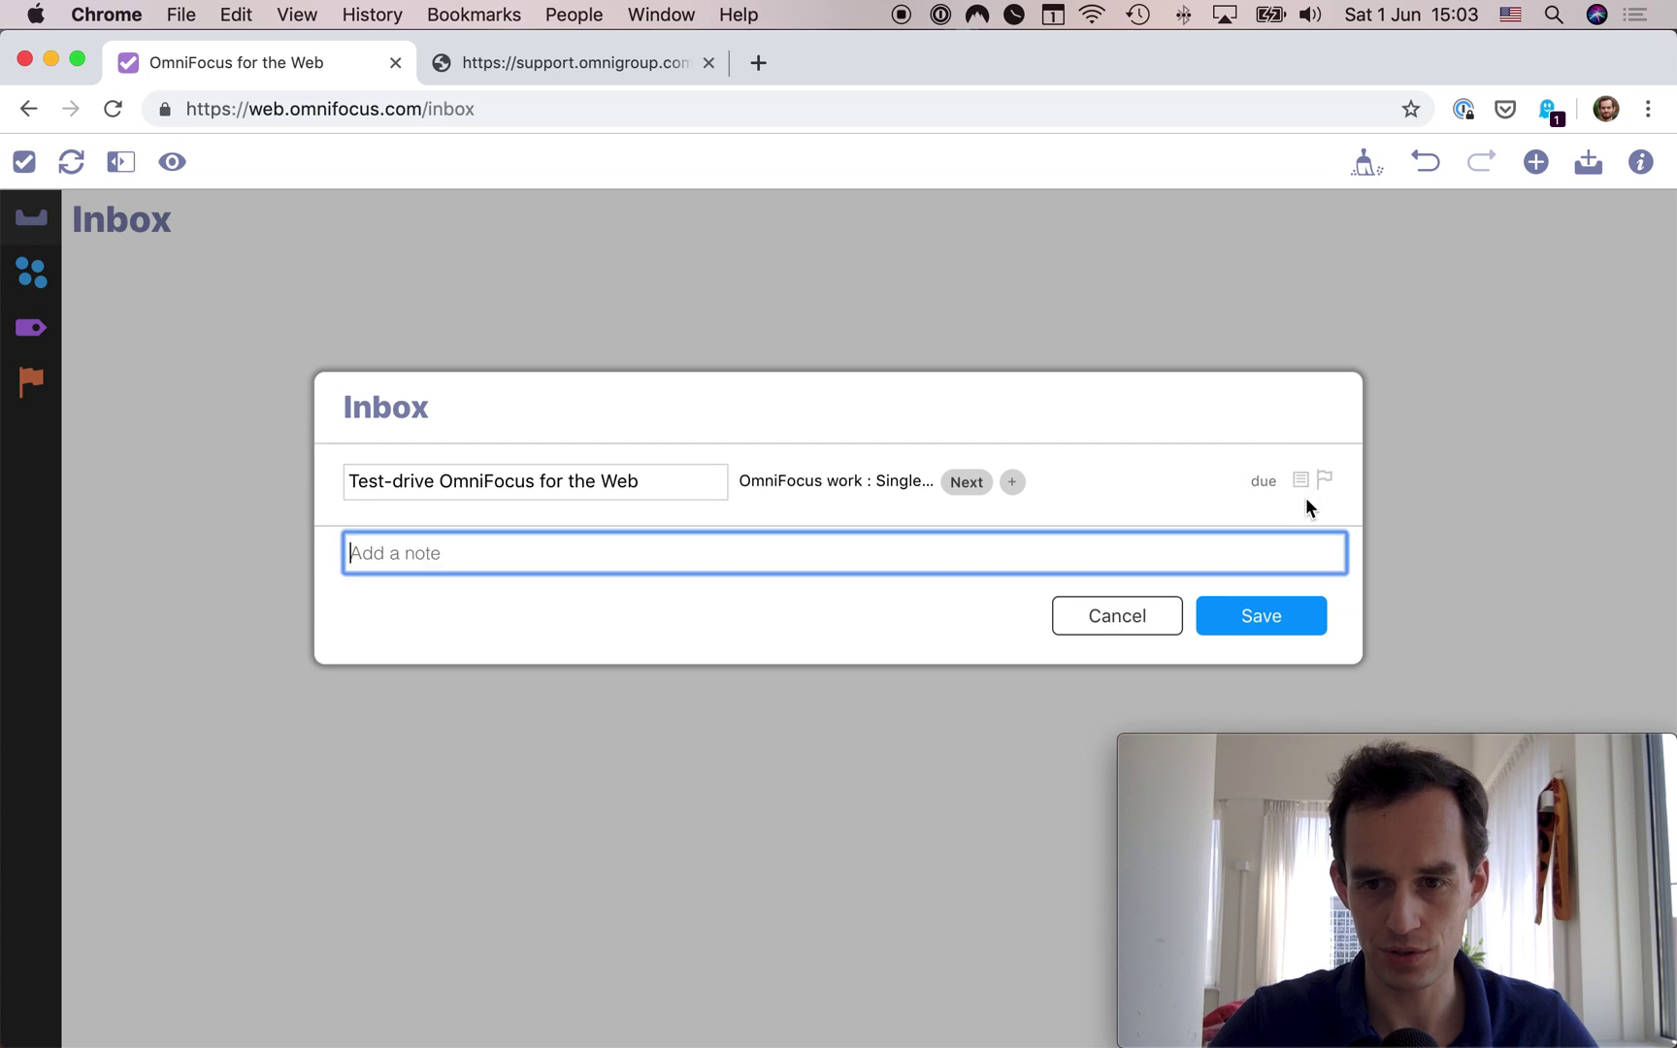
left_click(1305, 491)
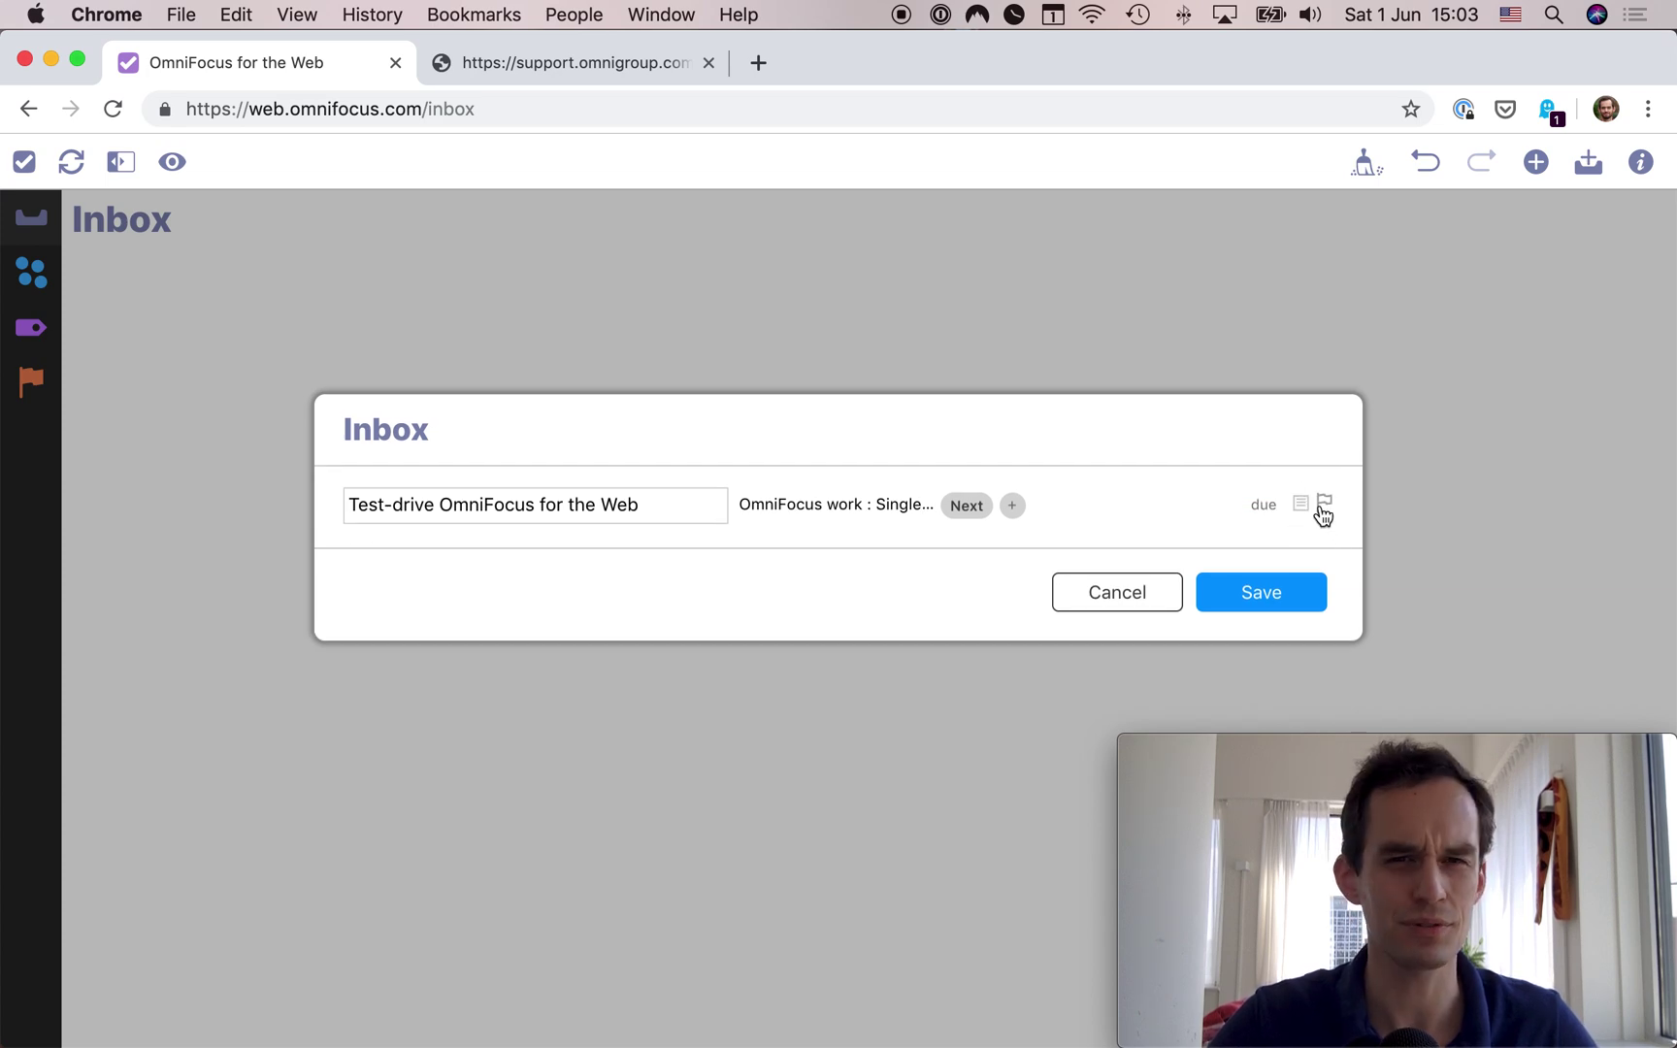
left_click(1271, 597)
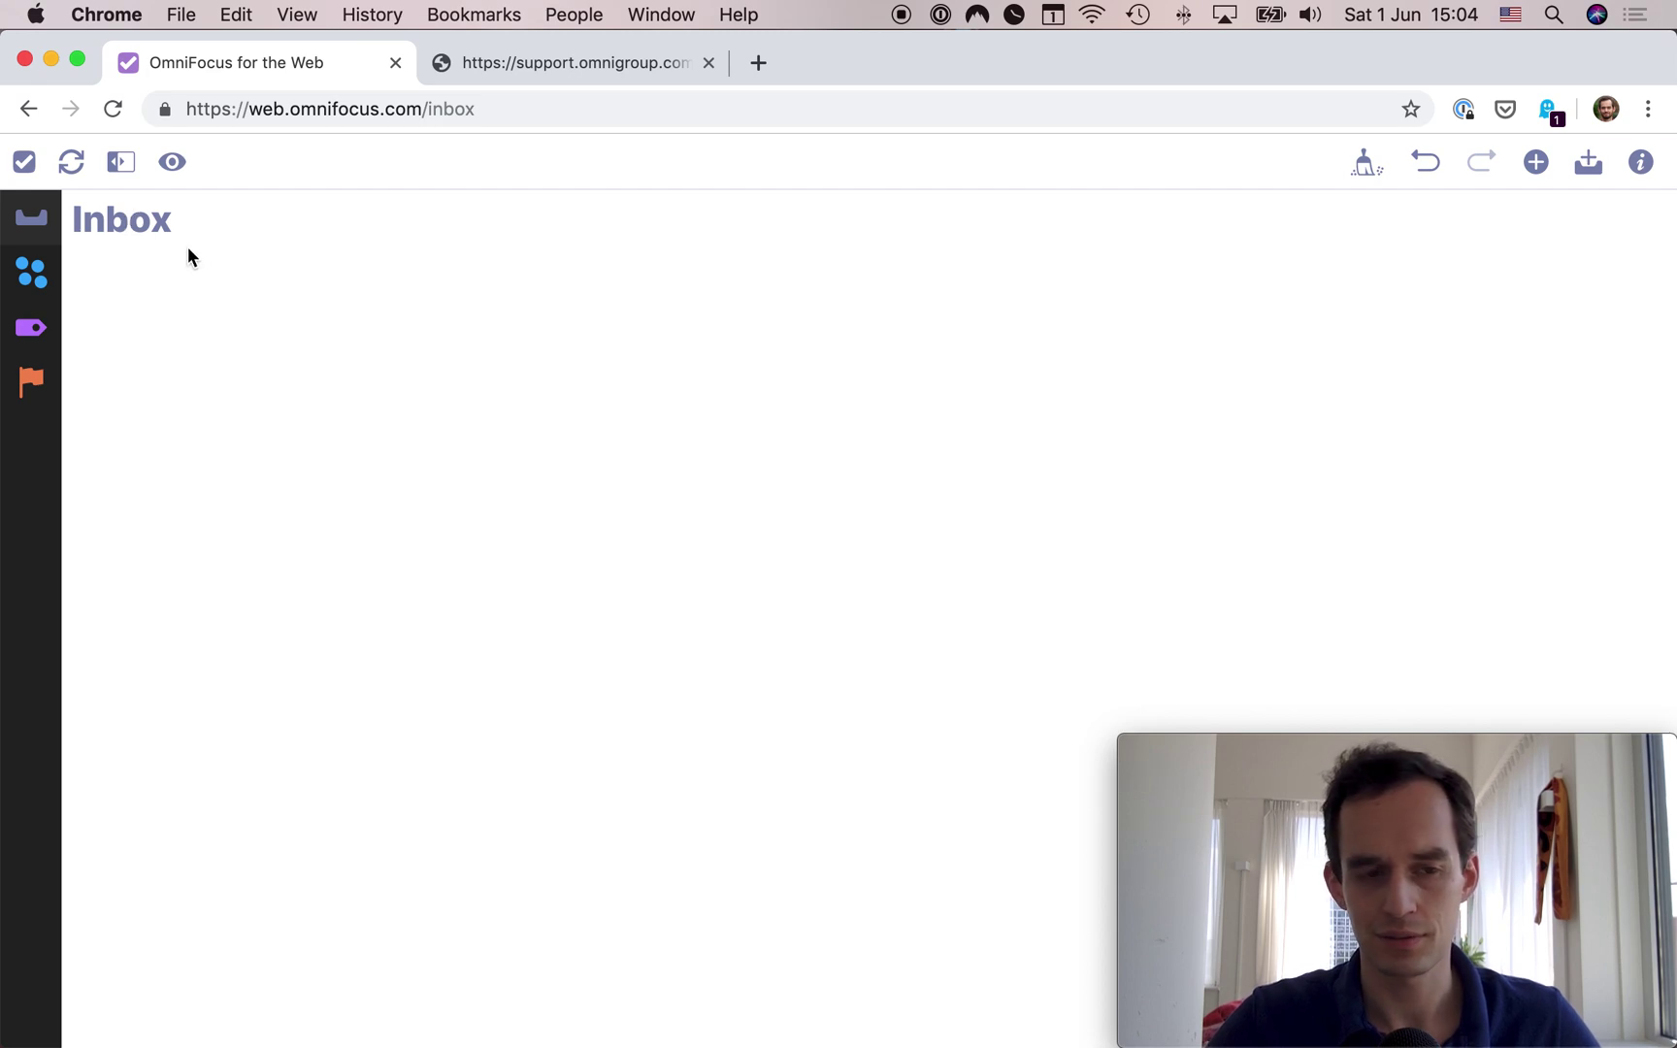
left_click(32, 277)
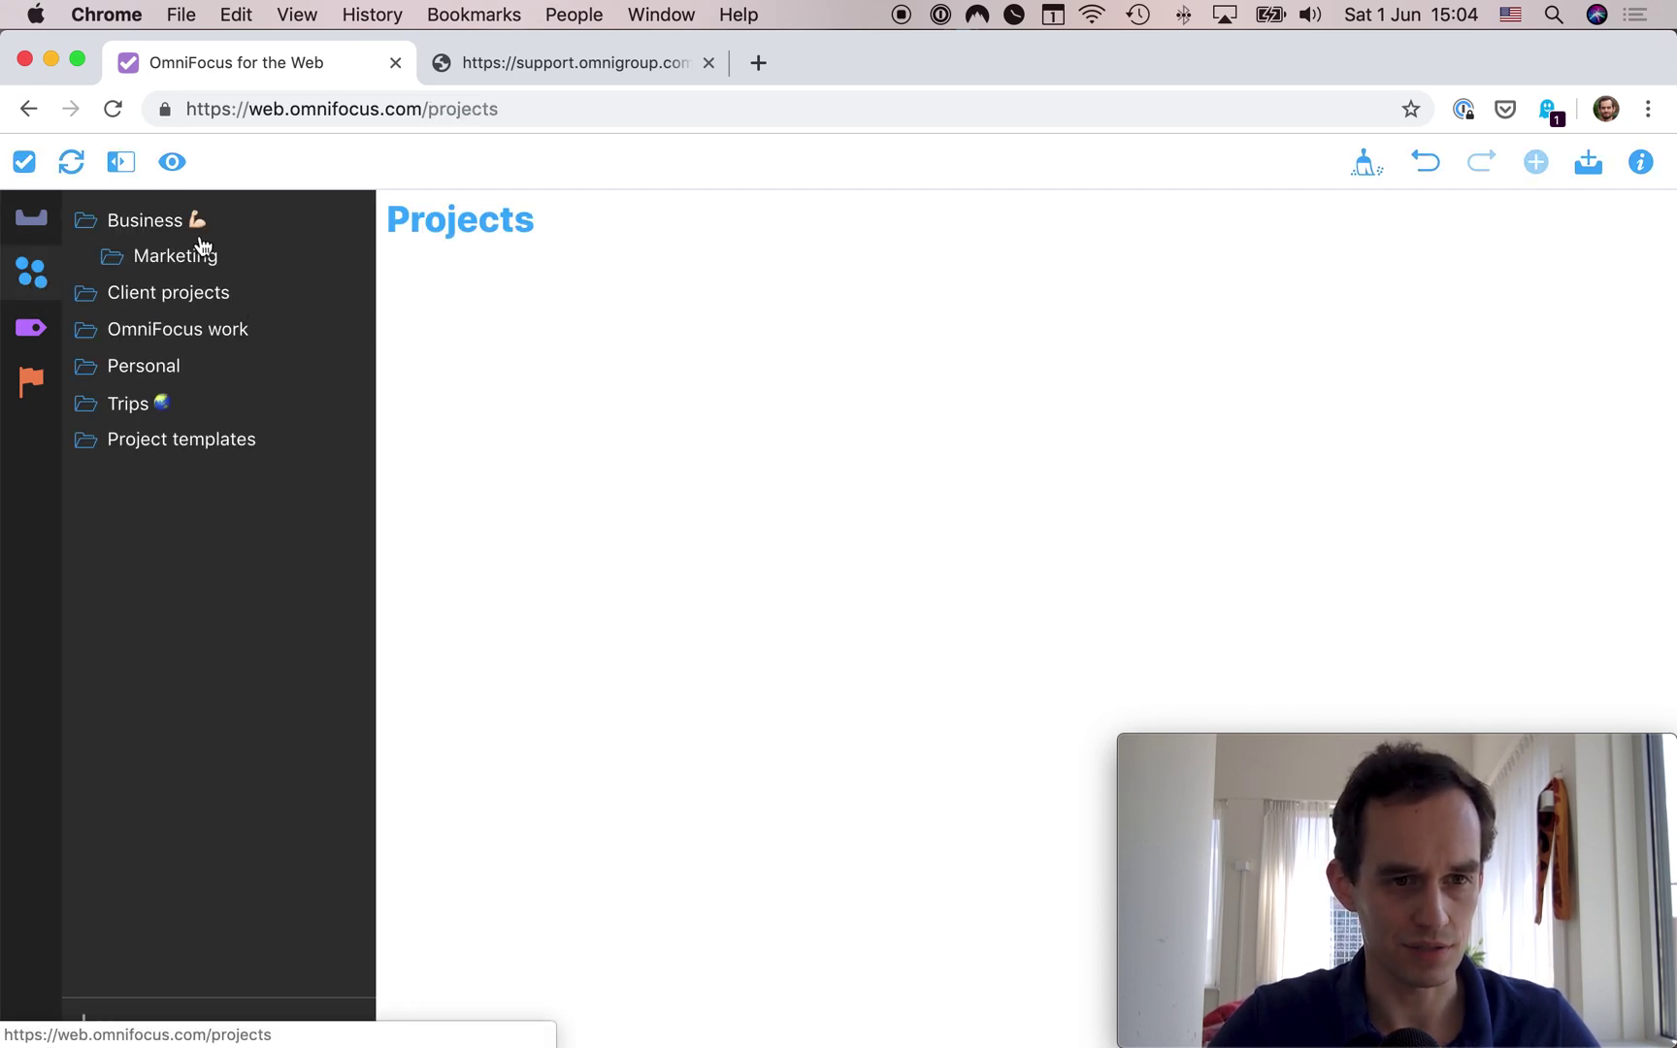
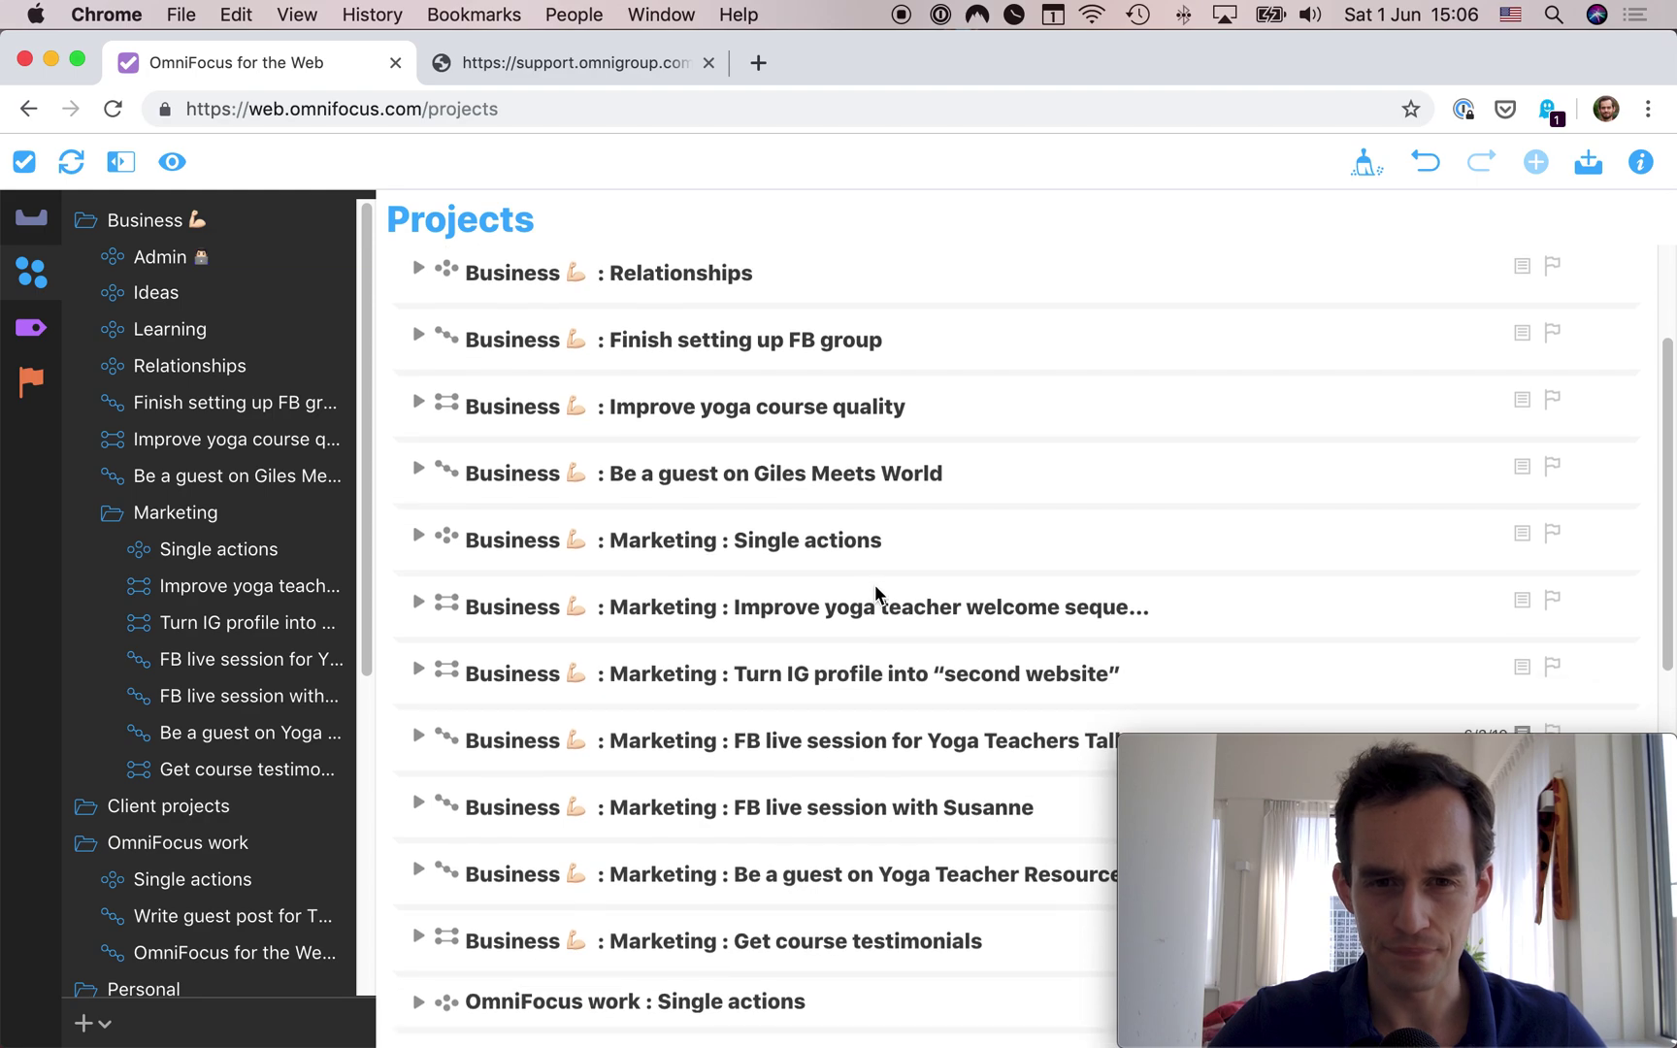
Expand the "Finish setting up FB group" project and set the view to show Remaining items
left_click(419, 330)
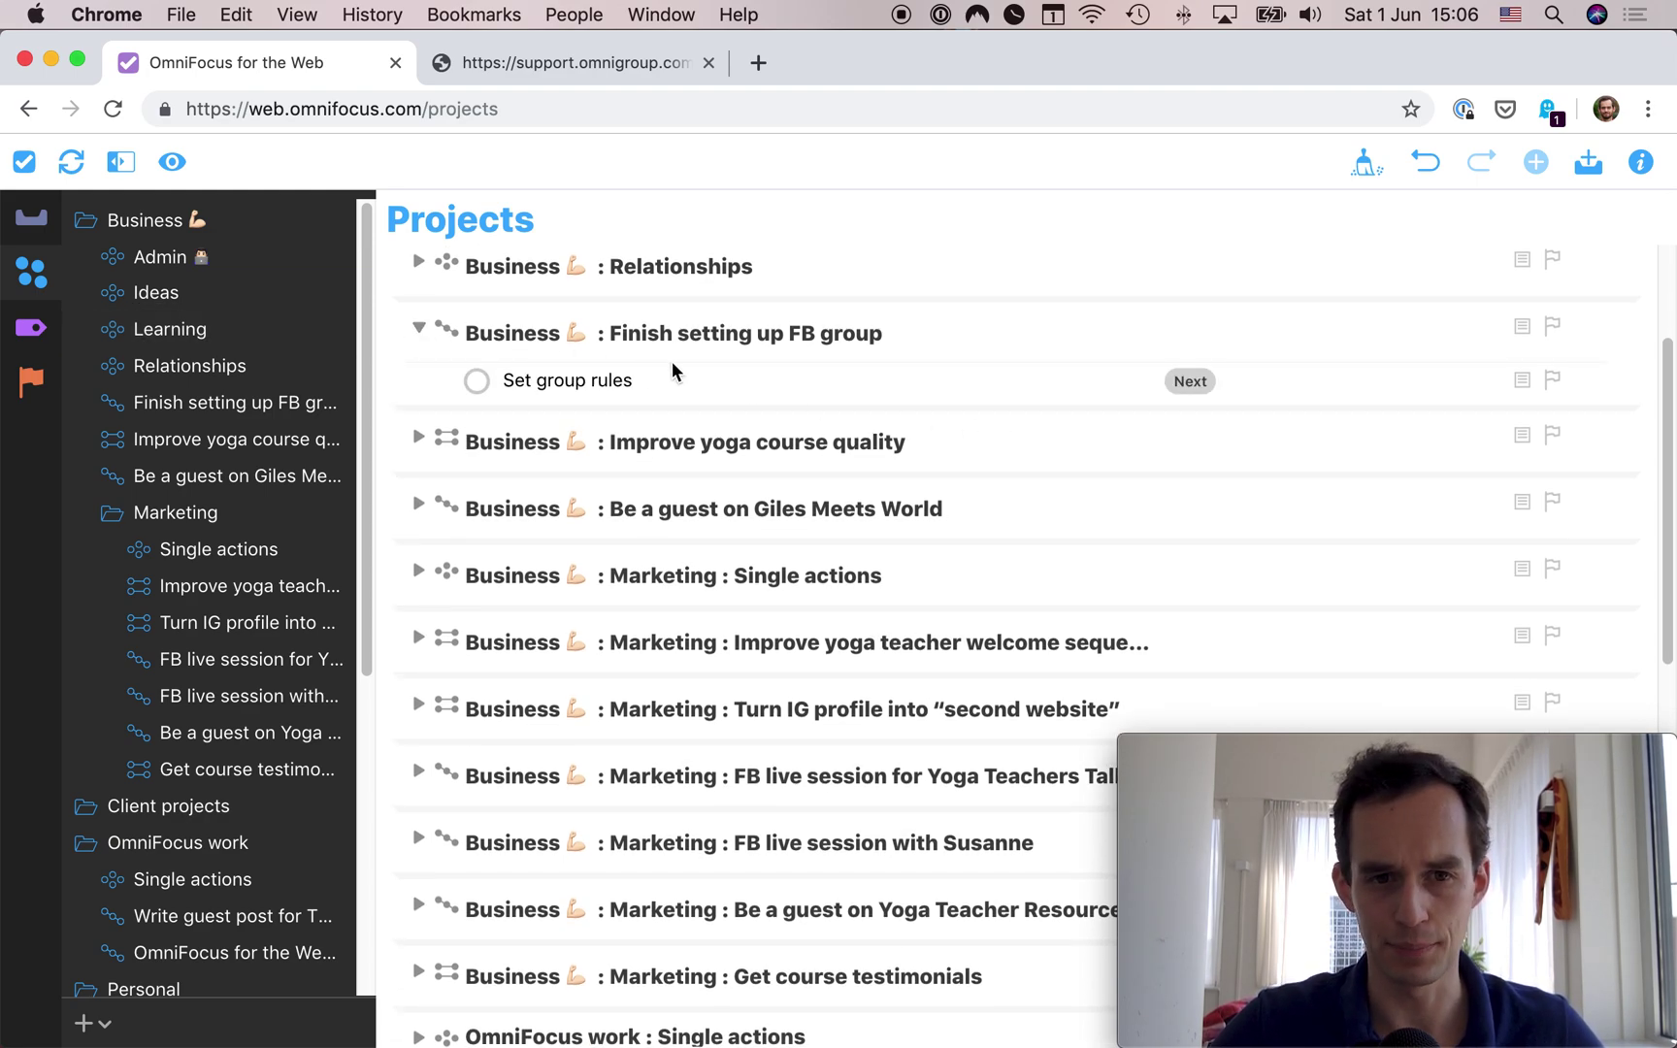
scroll(644, 388, "up", 3)
scroll(643, 380, "down", 2)
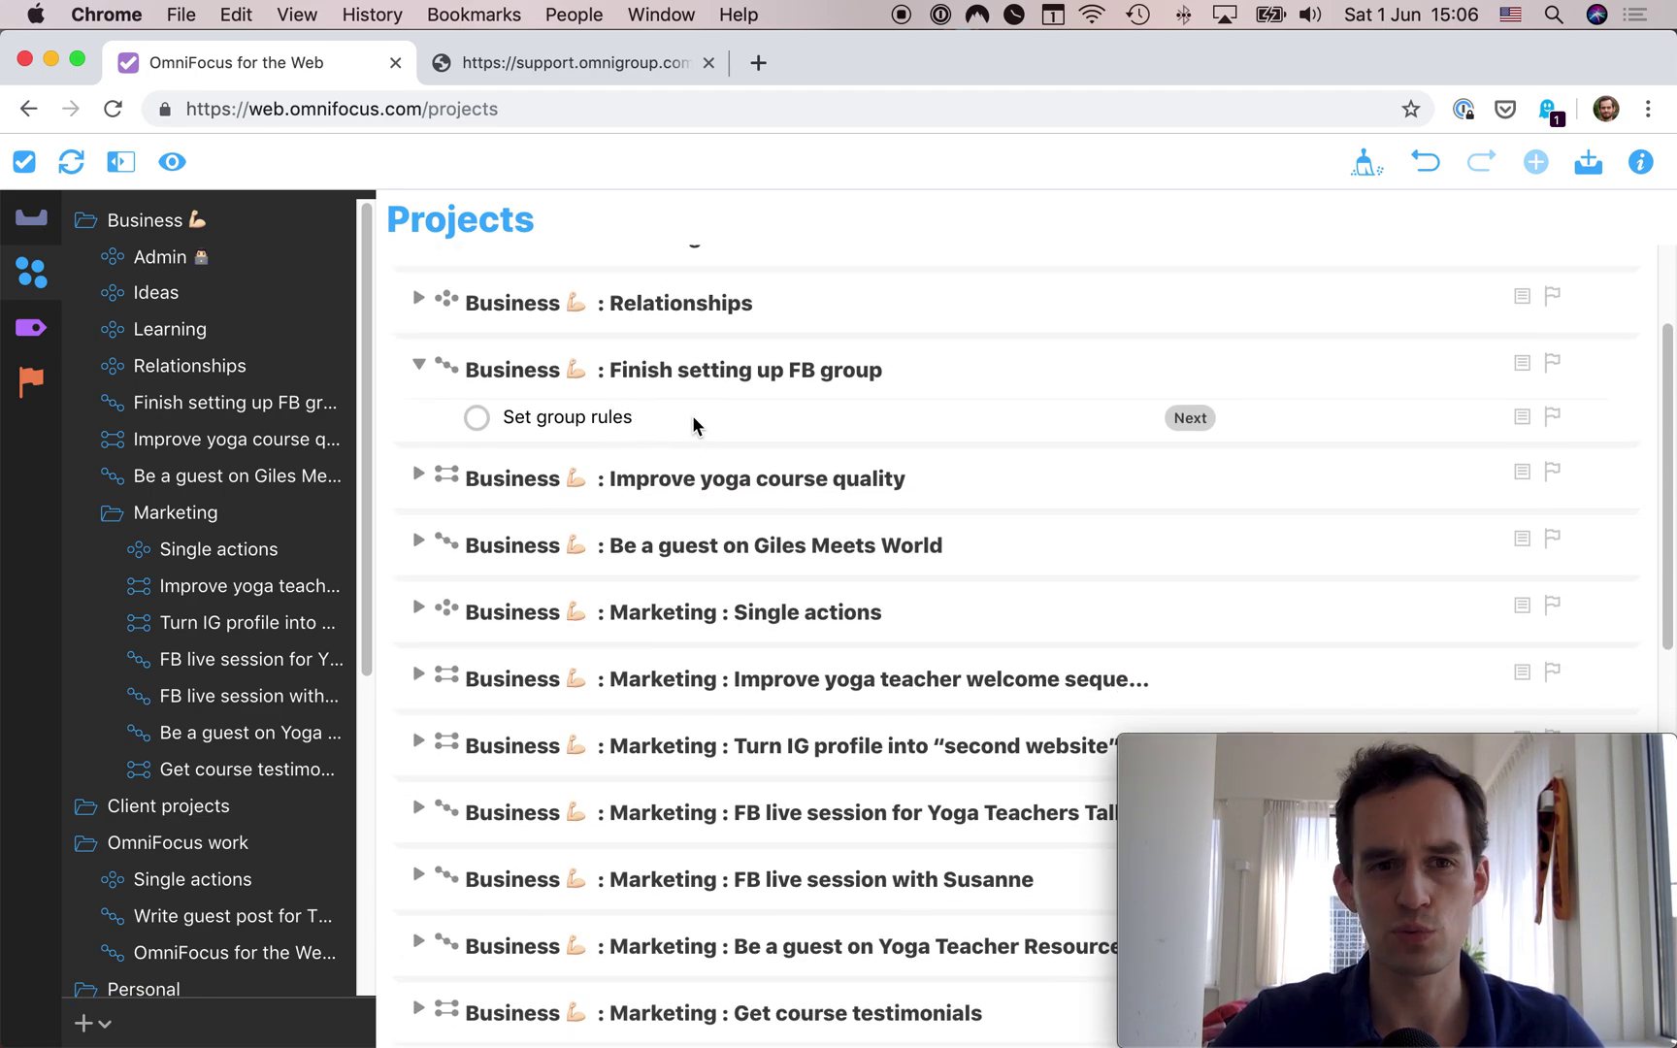
left_click(170, 169)
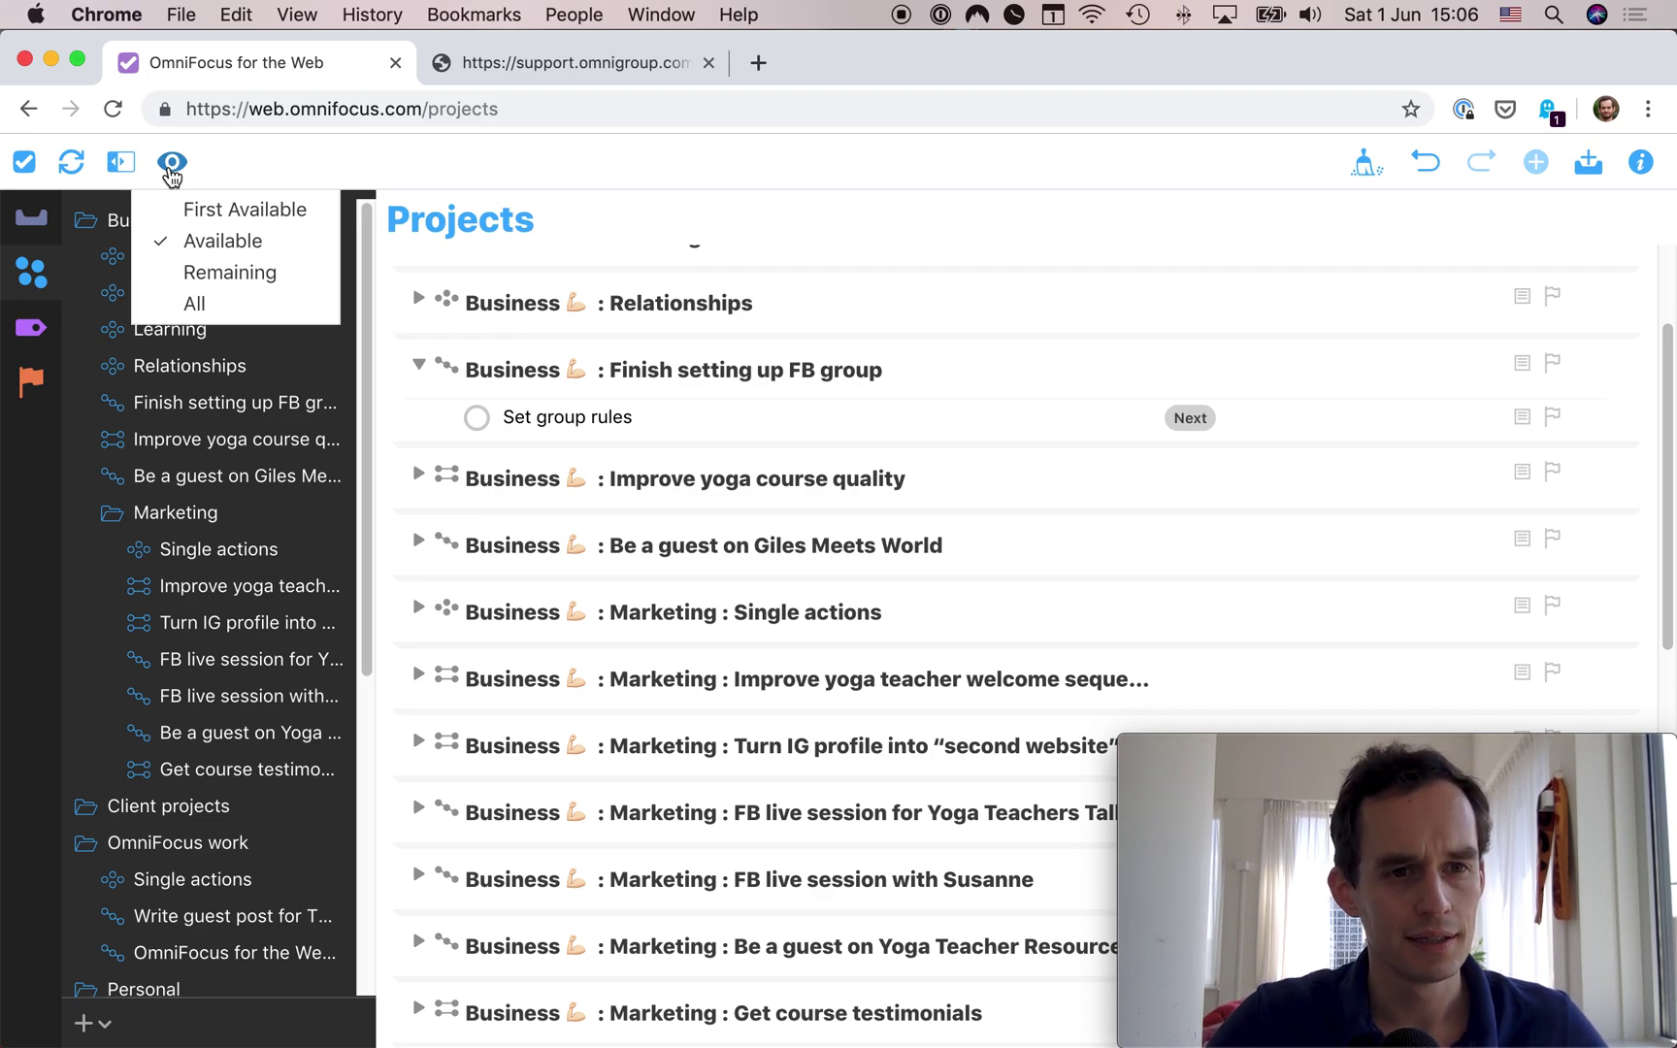
left_click(230, 273)
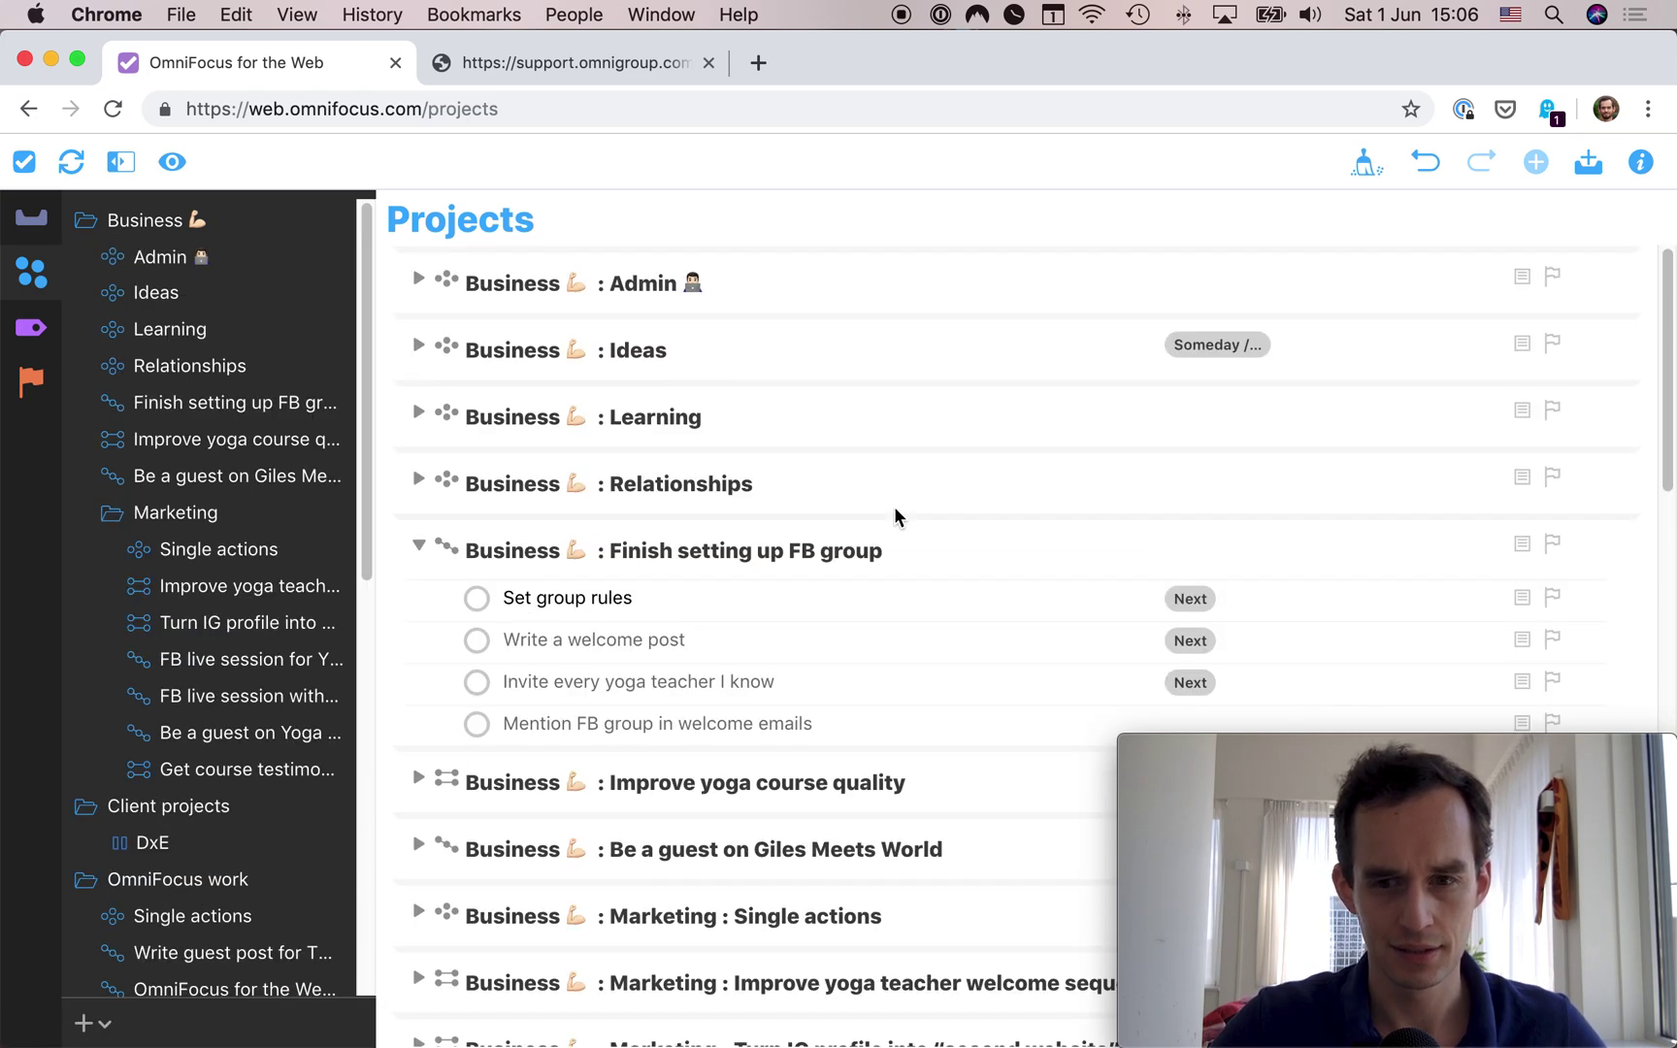
scroll(888, 529, "down", 3)
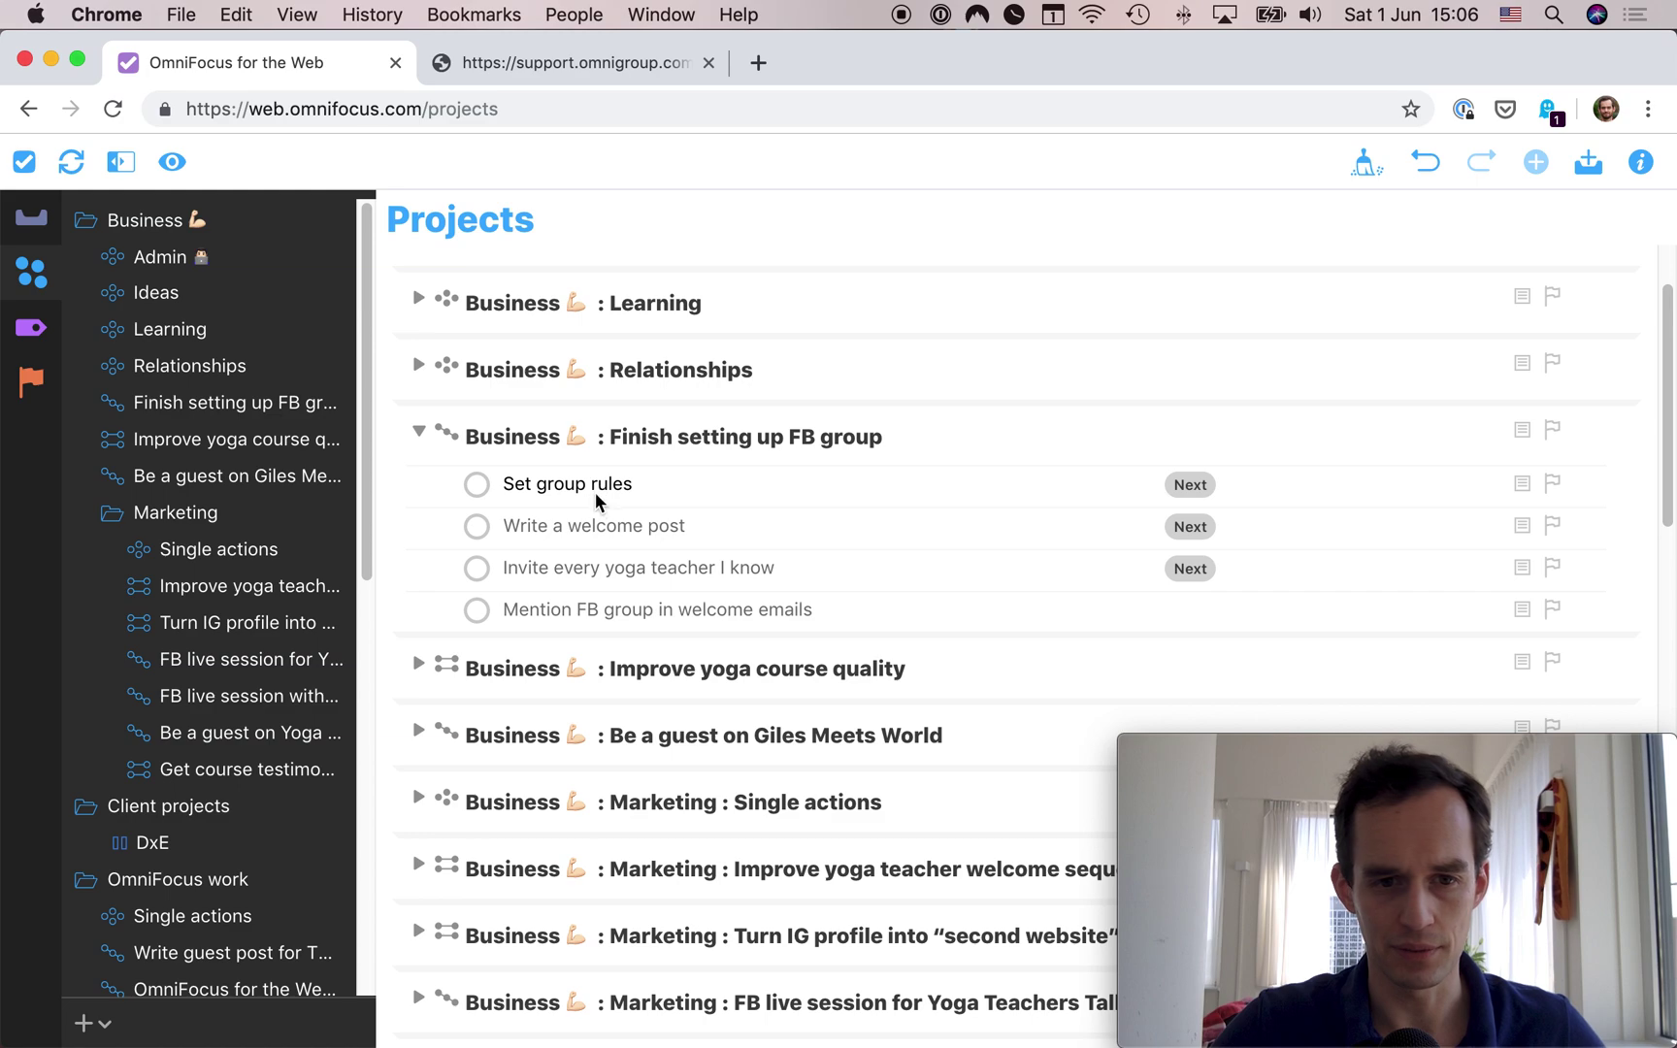
scroll(763, 407, "up", 1)
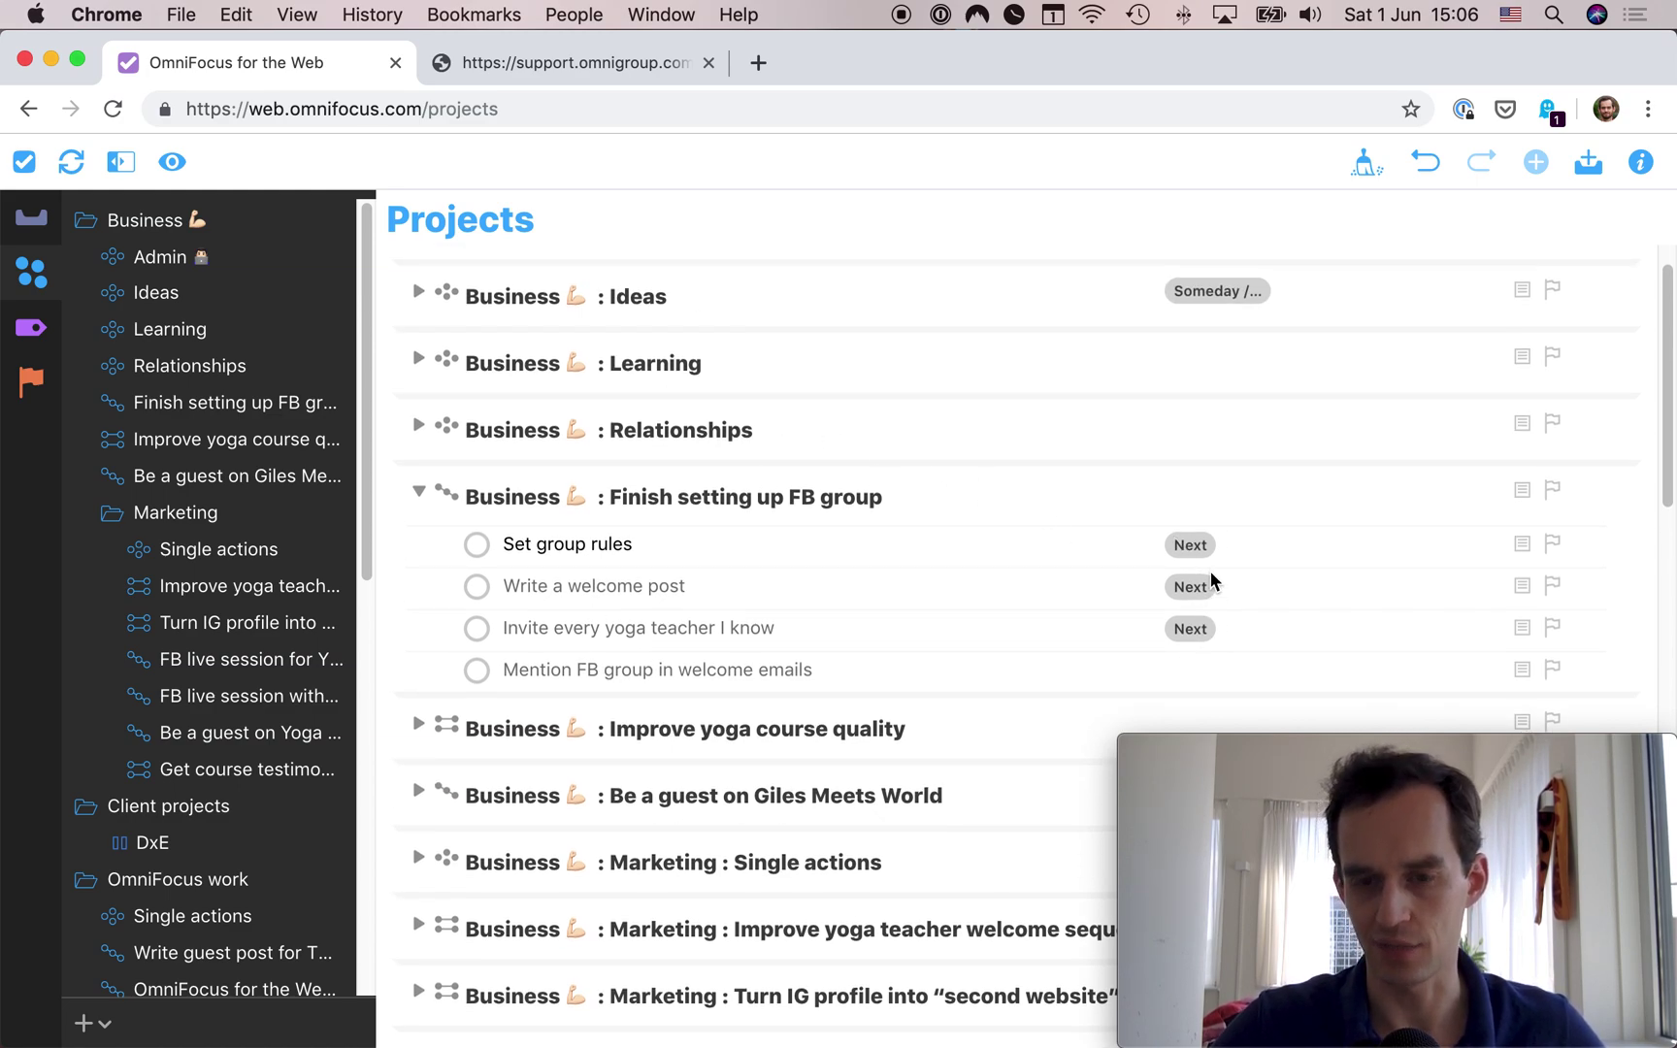
scroll(1191, 519, "up", 1)
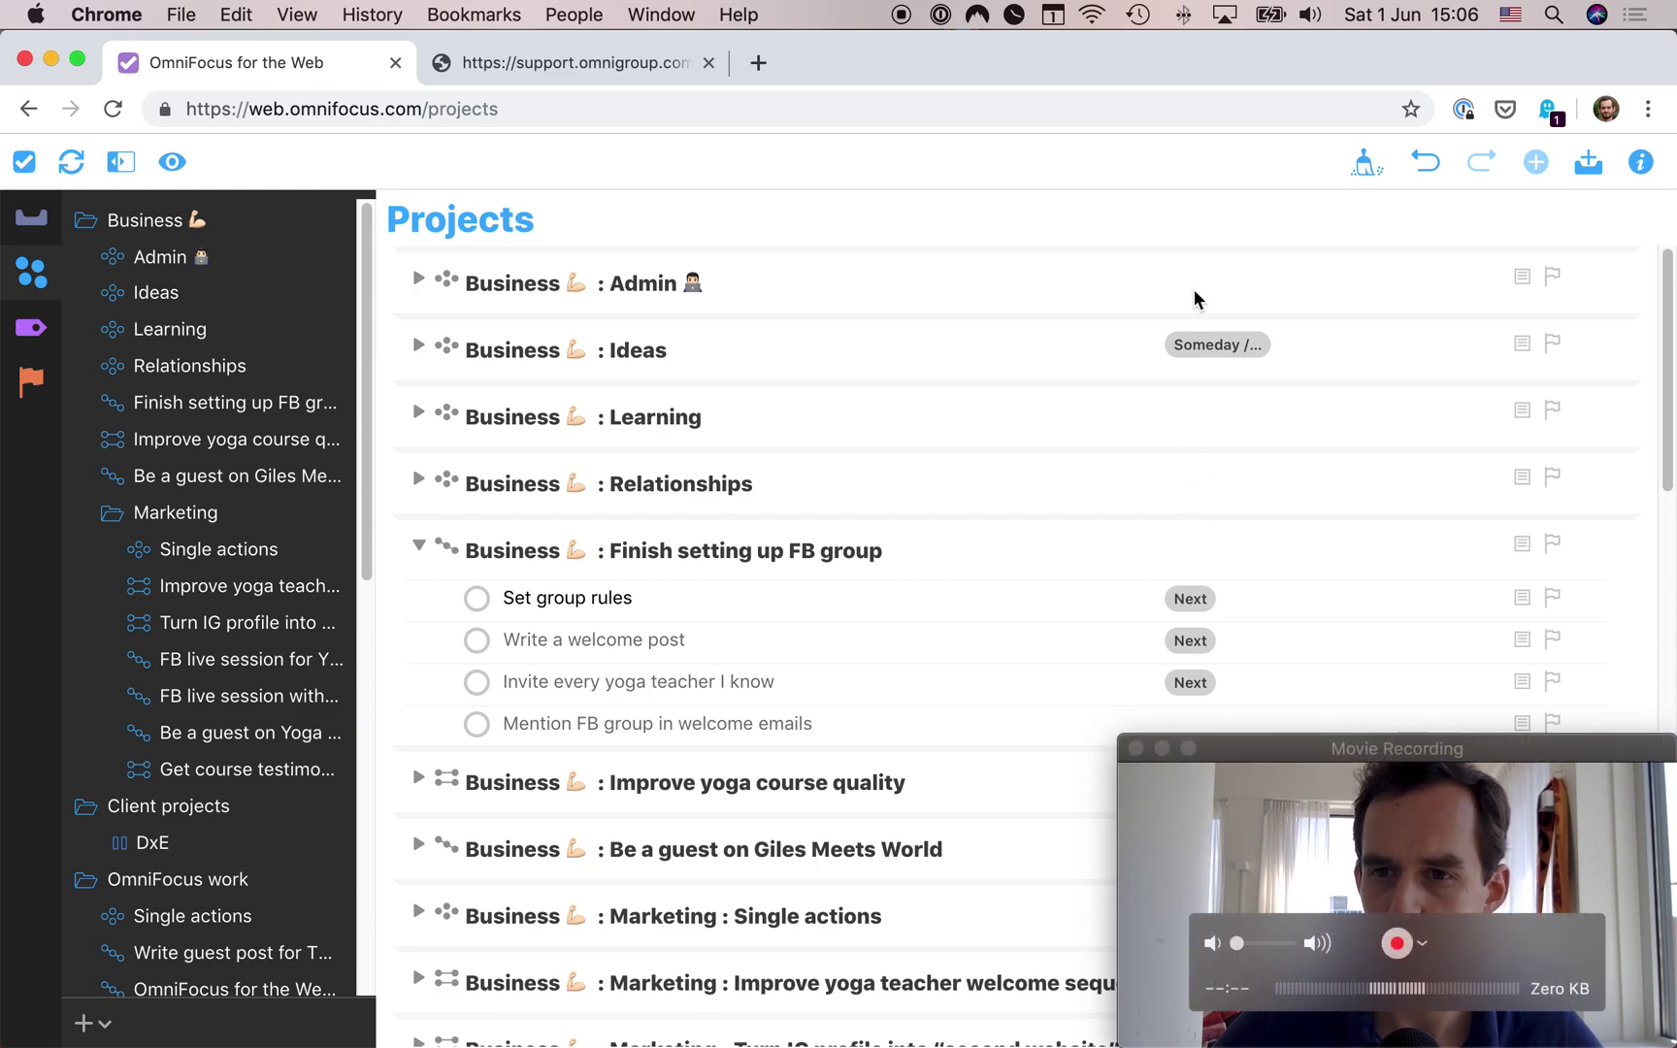
Show the inspector and select the "Set group rules" action in the expanded project
left_click(1155, 820)
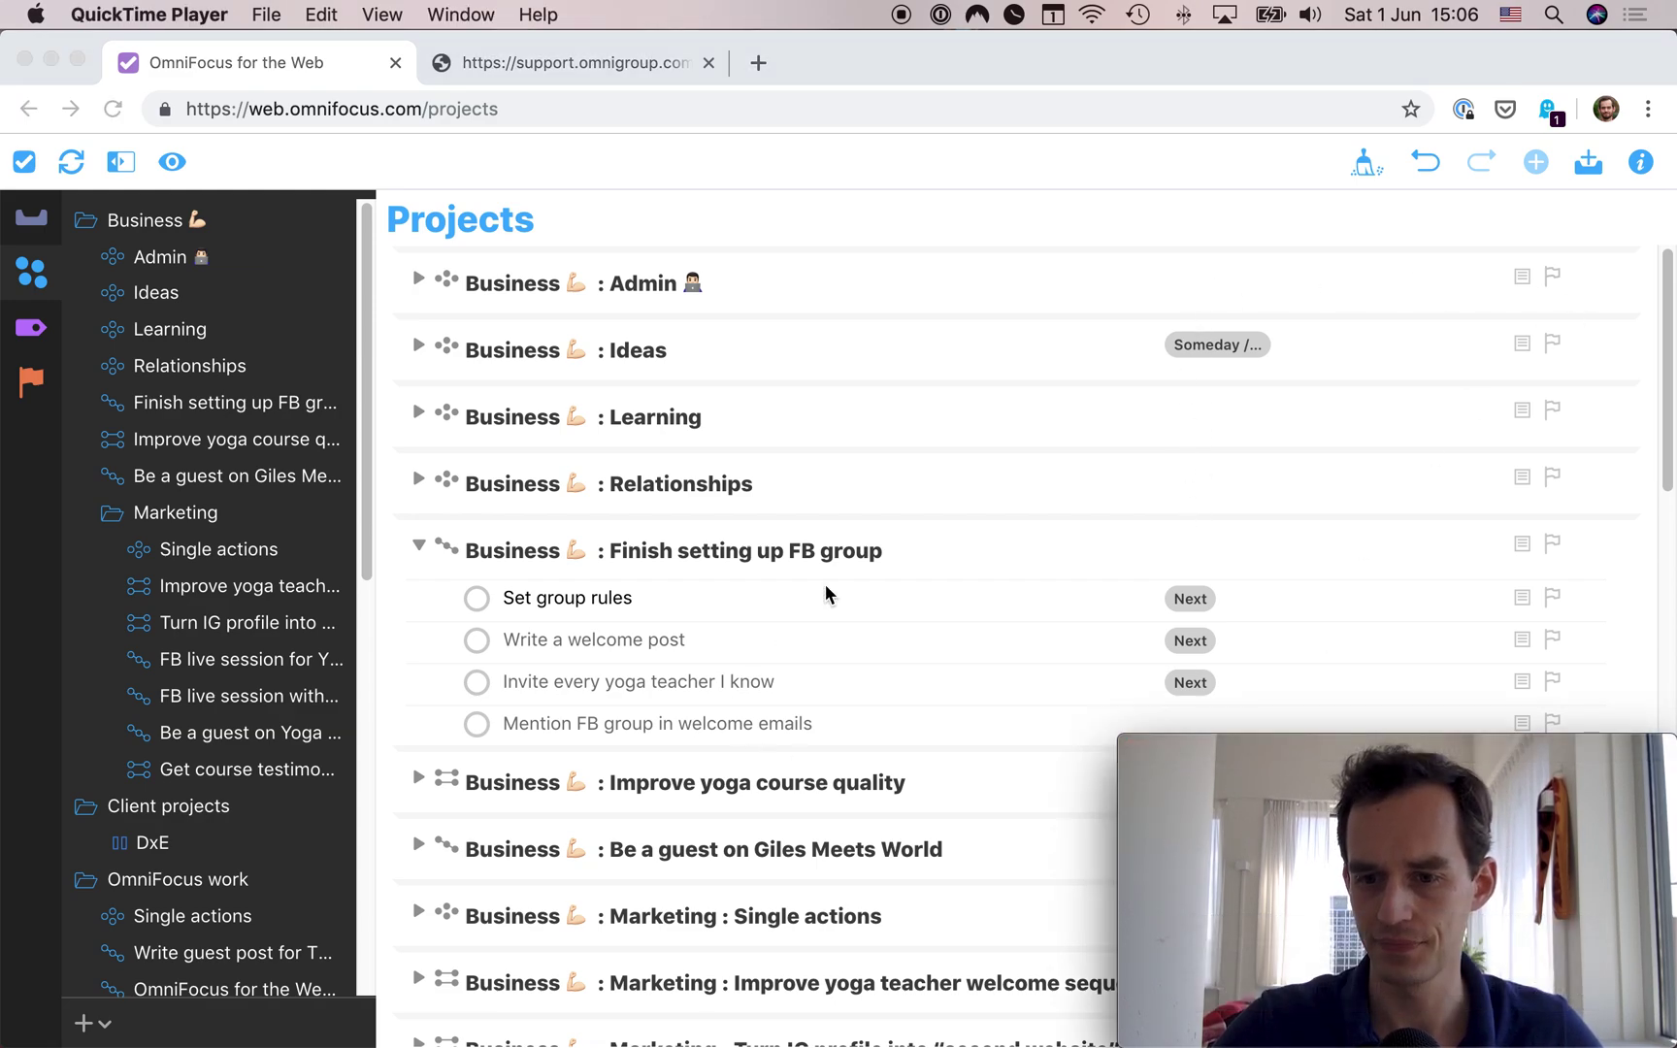
left_click(1142, 201)
left_click(1639, 165)
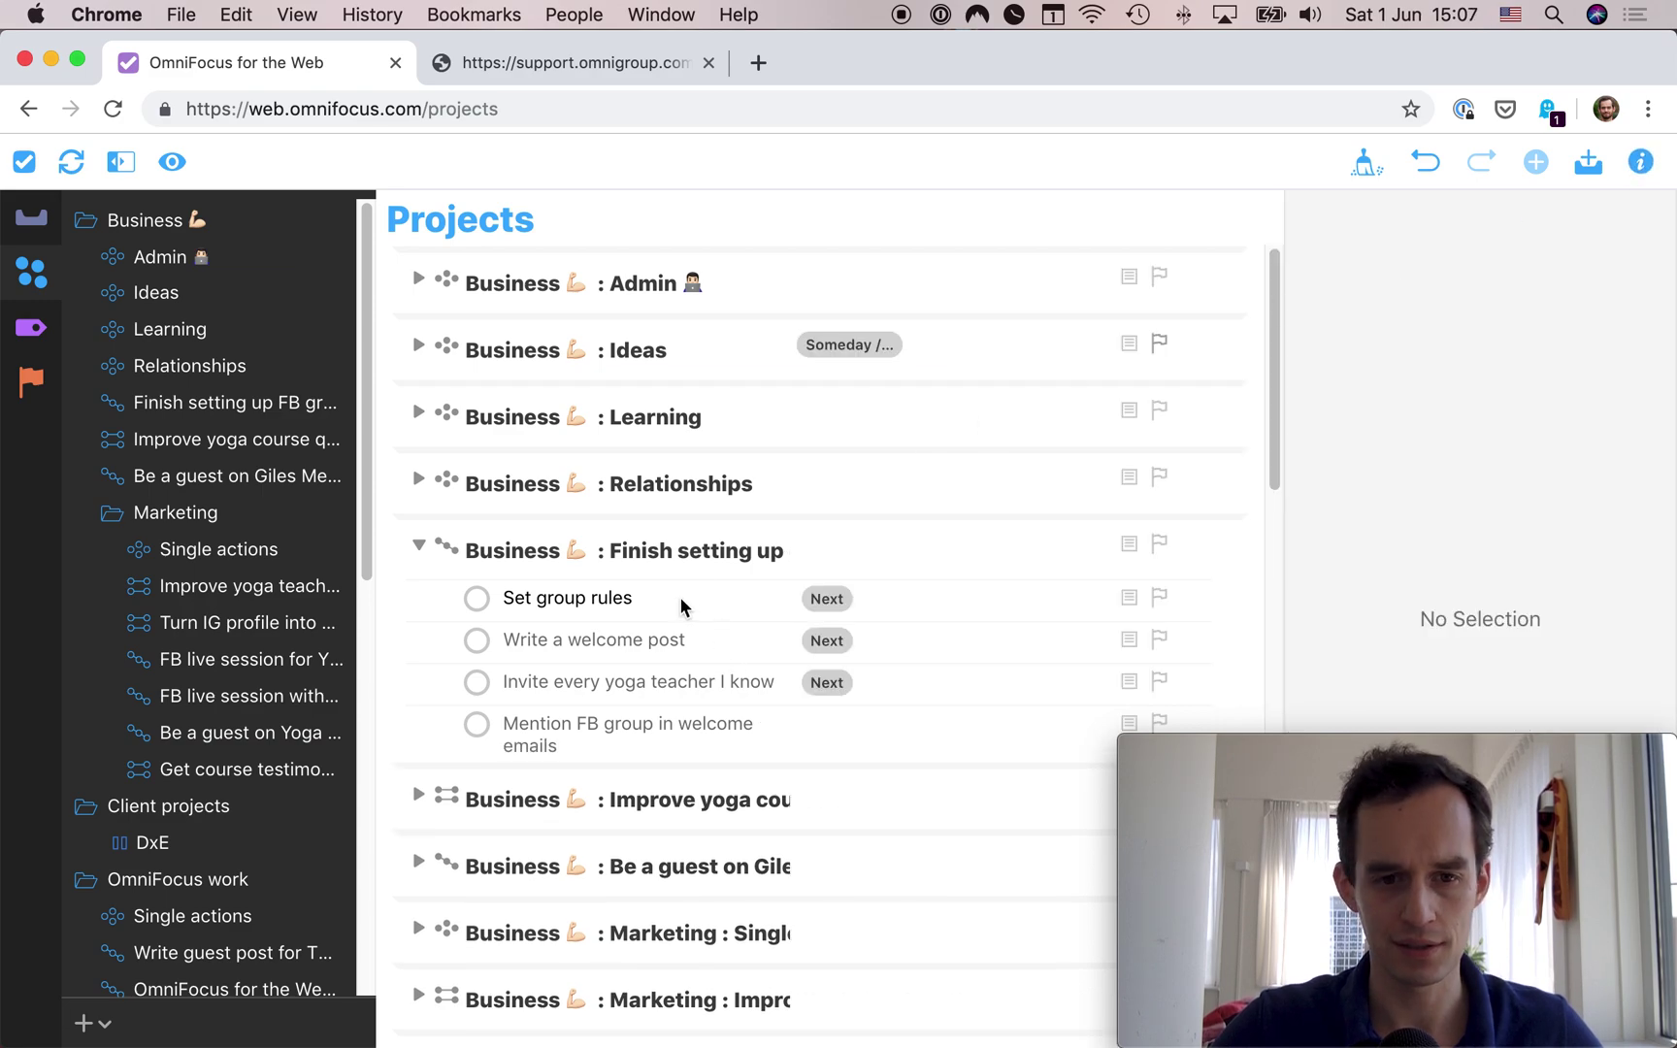
left_click(587, 598)
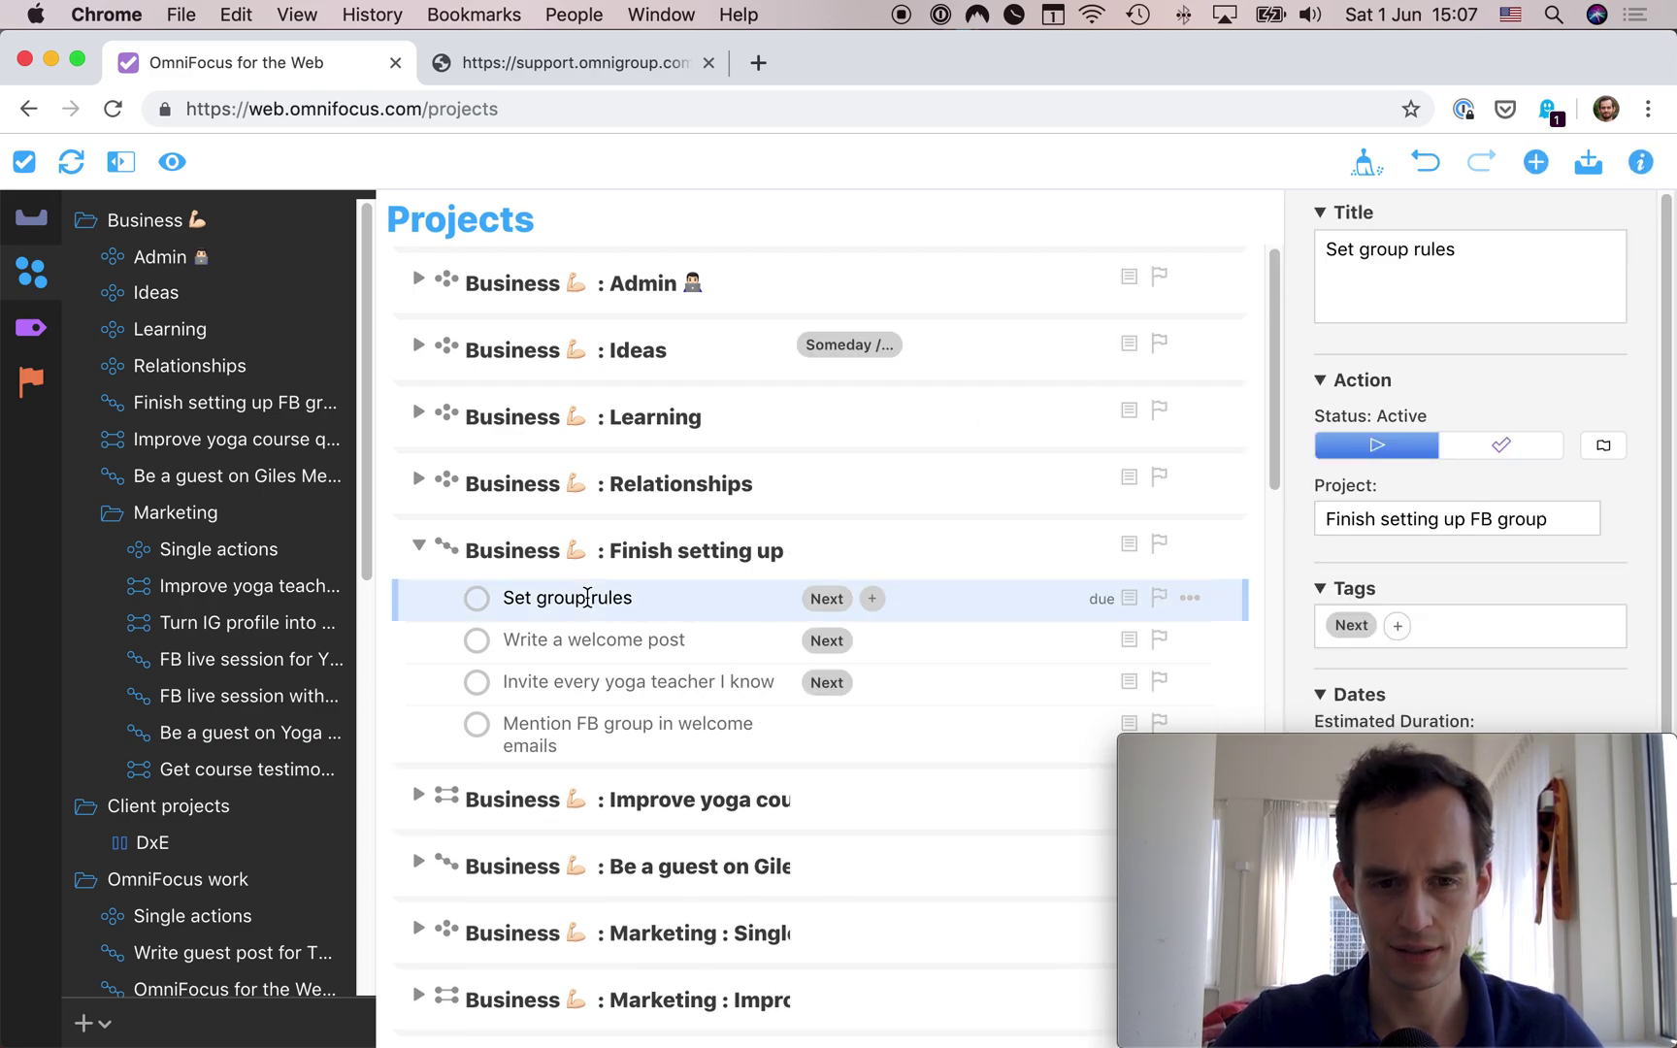
scroll(1415, 449, "down", 5)
scroll(1415, 454, "up", 5)
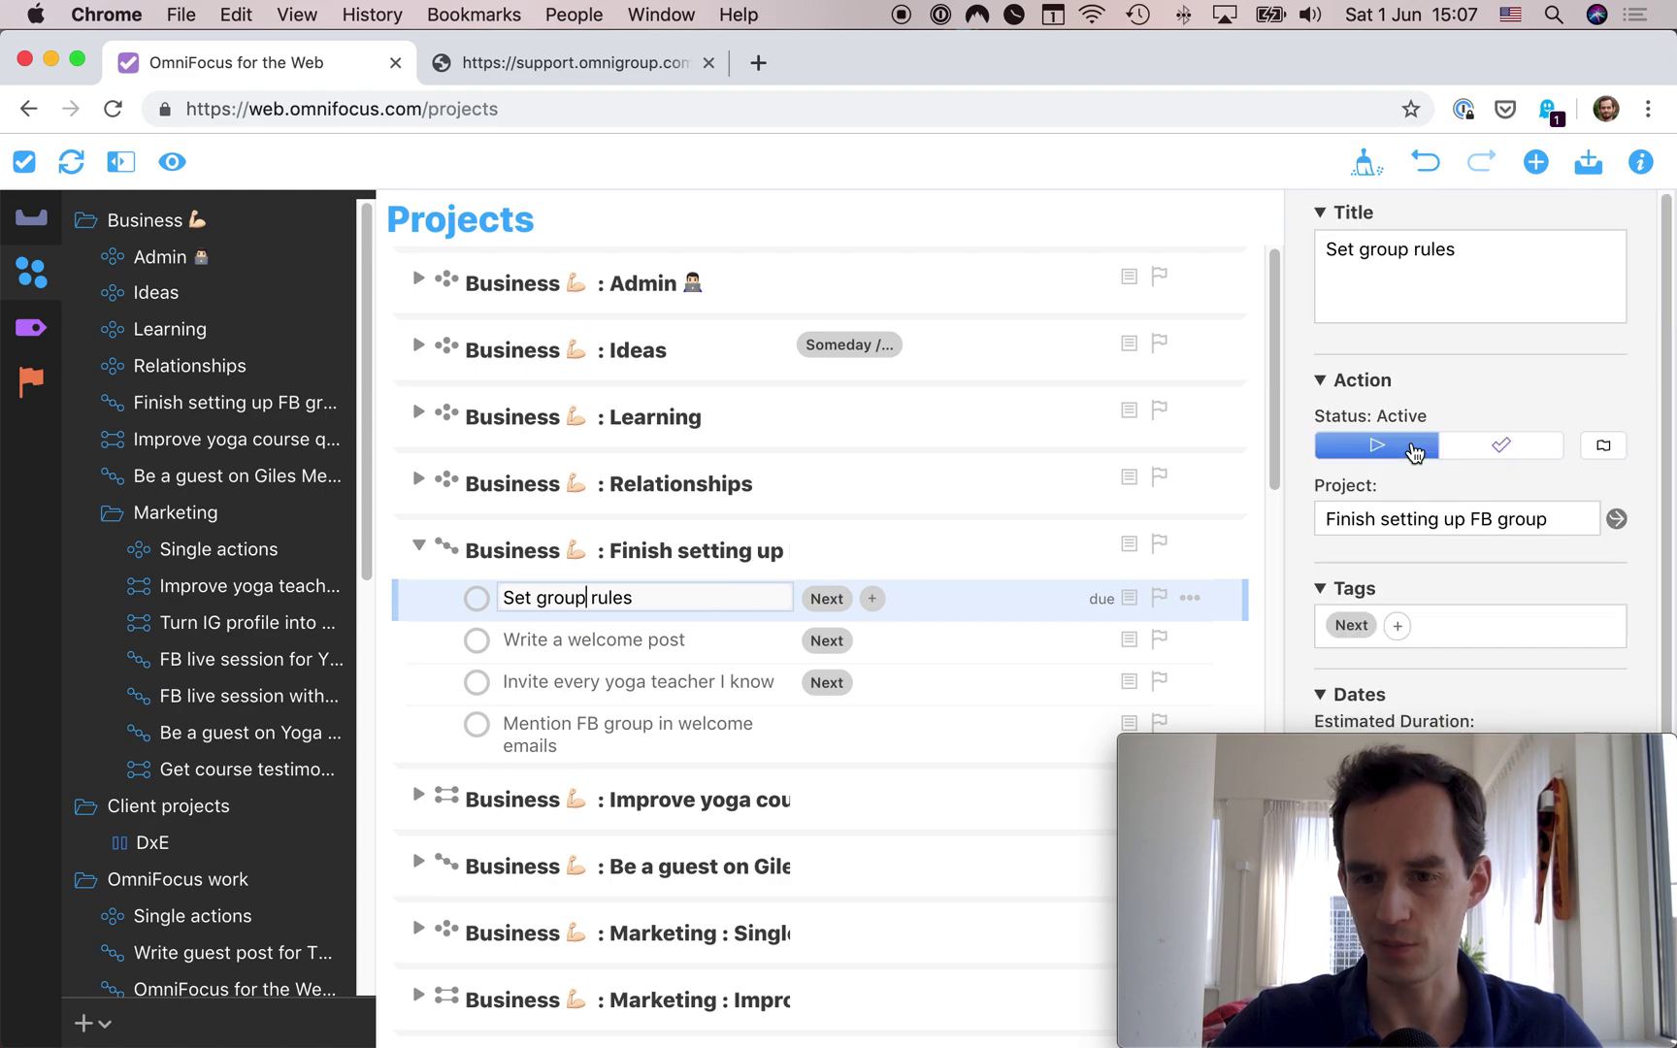
Move the Movie Recording window away so it uncovers the inspector's date and note fields
mouse_move(1376, 828)
left_click_drag(1376, 828, 264, 834)
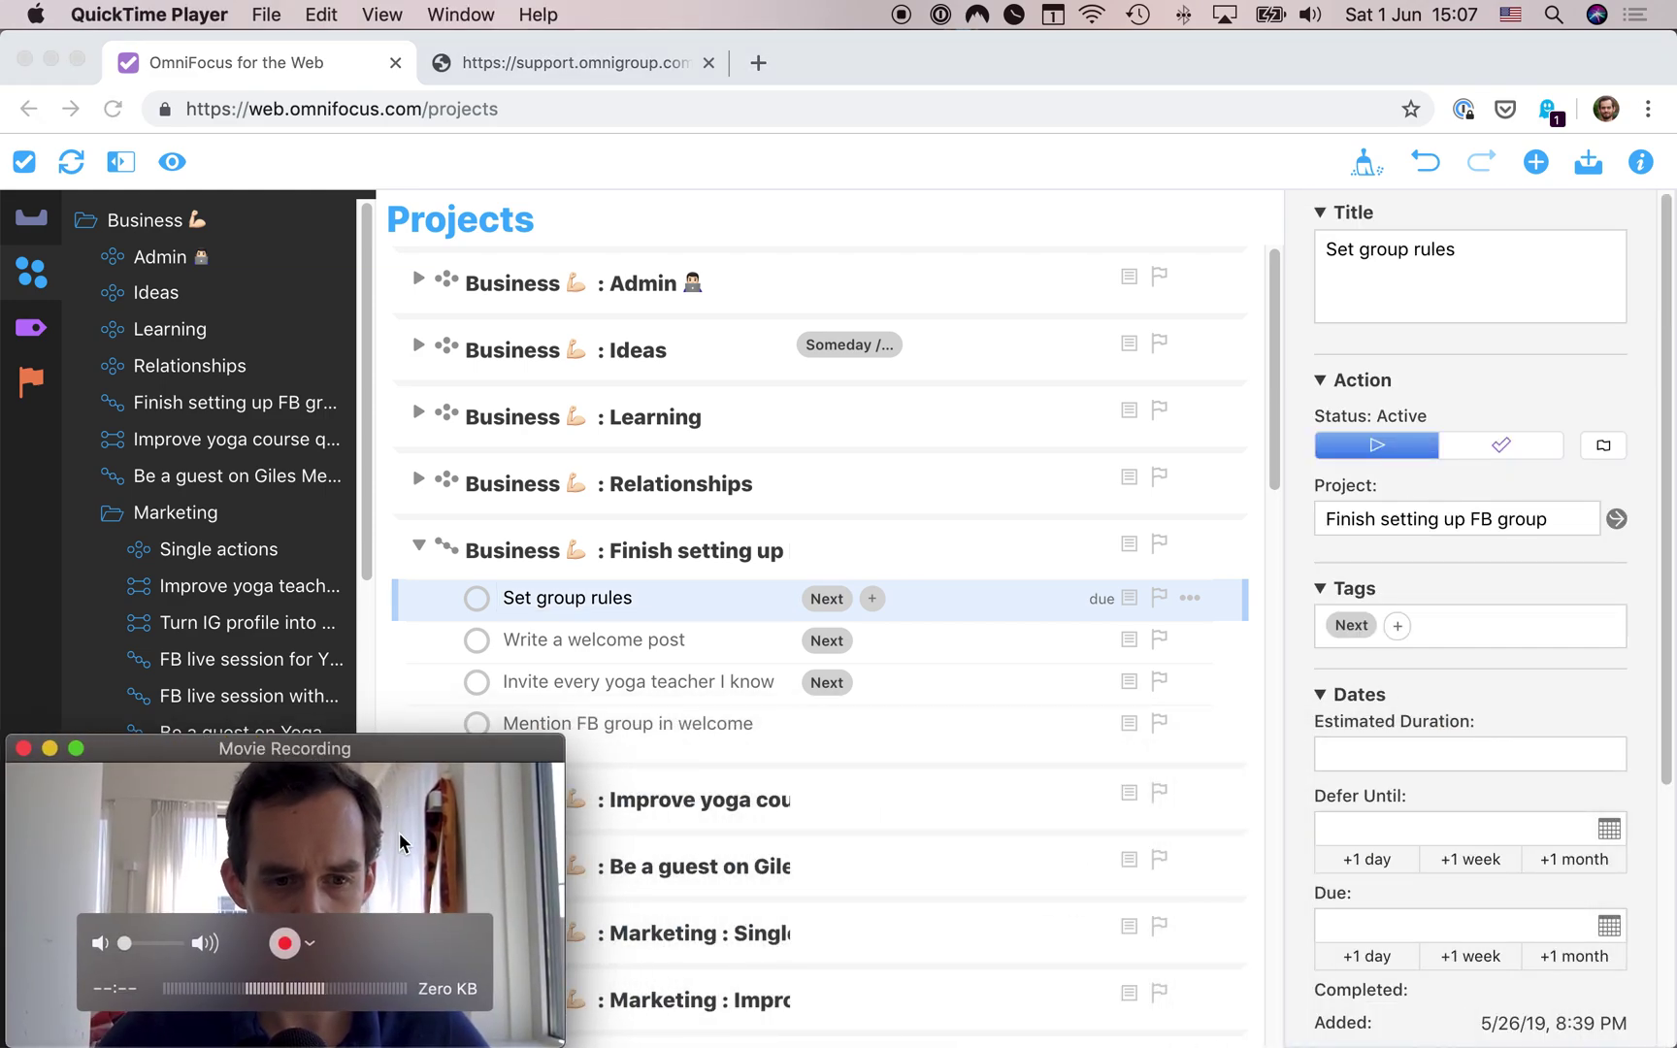
left_click(1550, 351)
Examine the project, tags, estimated duration, defer, due and note fields of the "Set group rules" action
scroll(1482, 413, "down", 5)
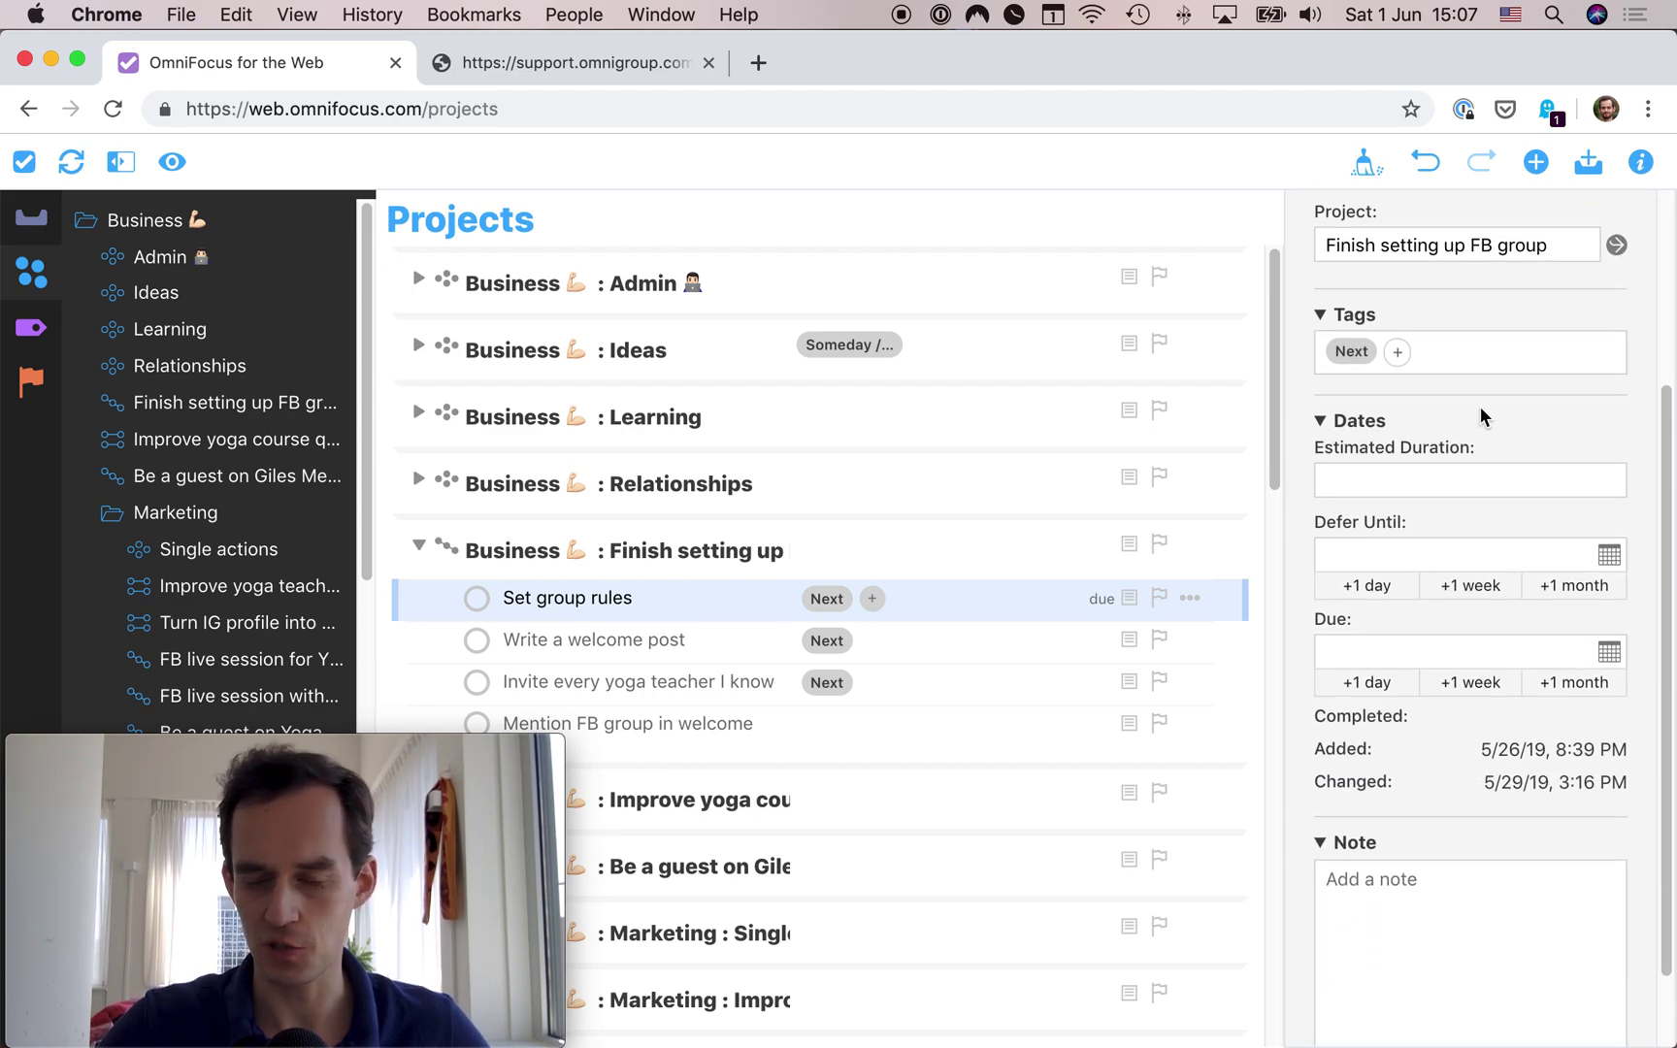
left_click(1370, 556)
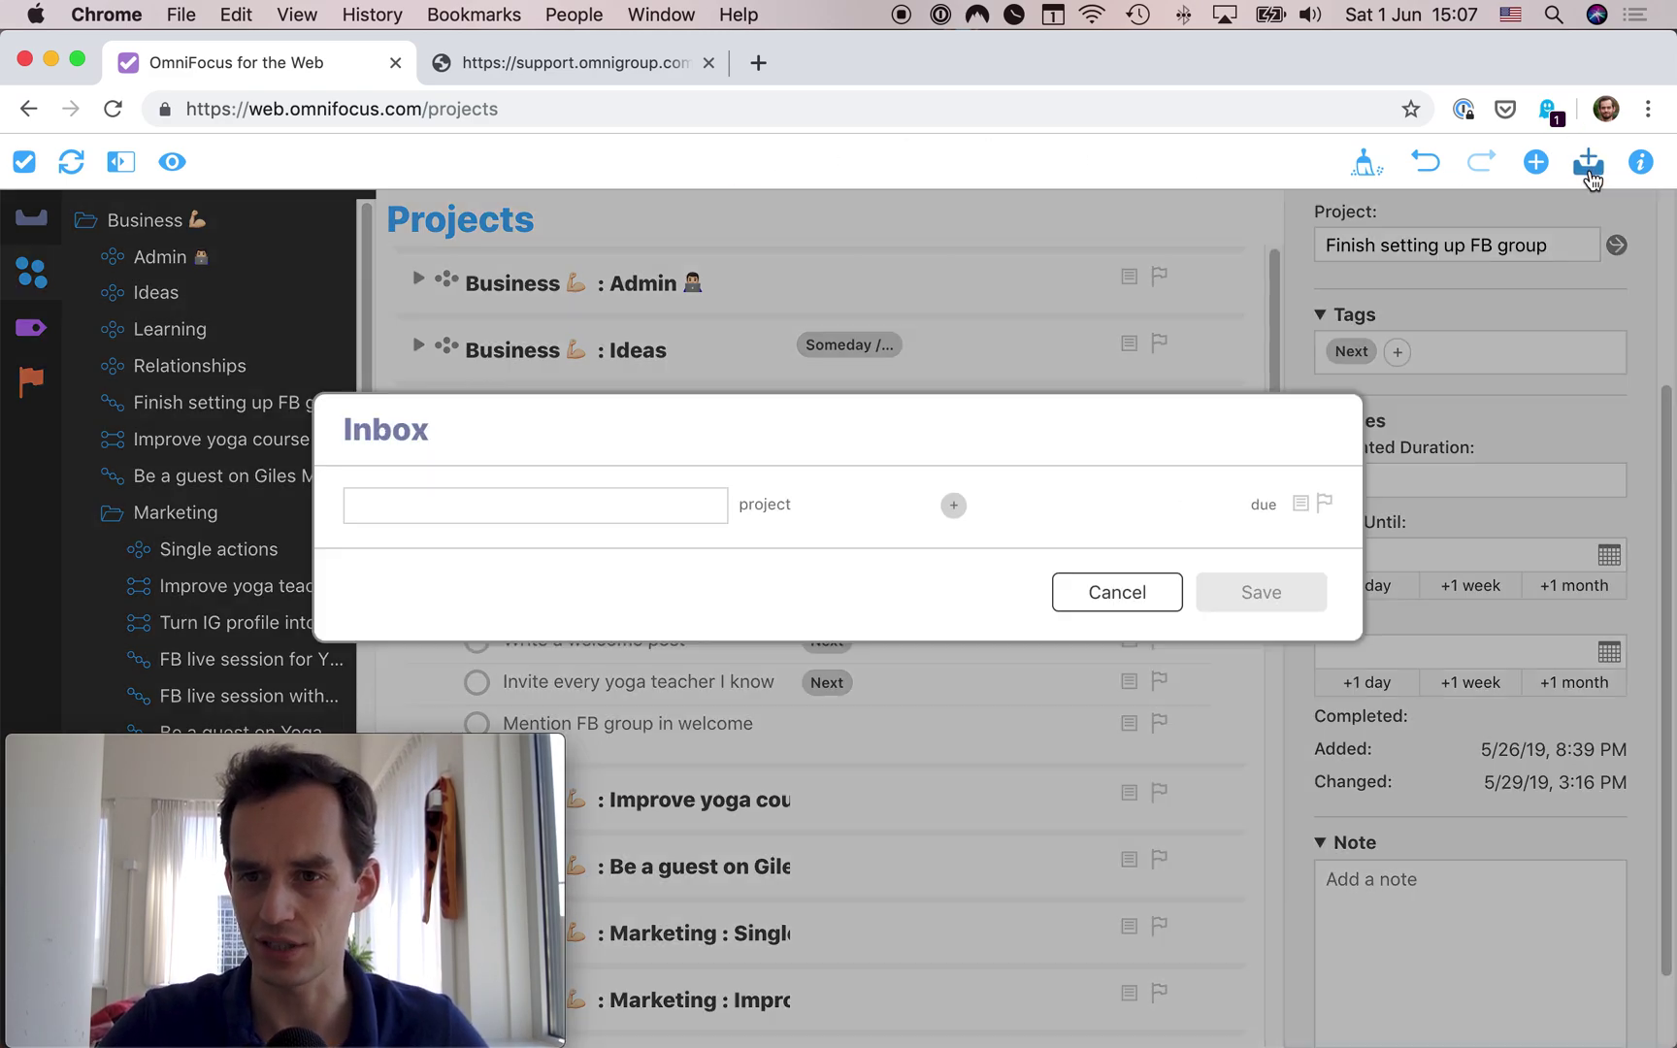
left_click(1588, 162)
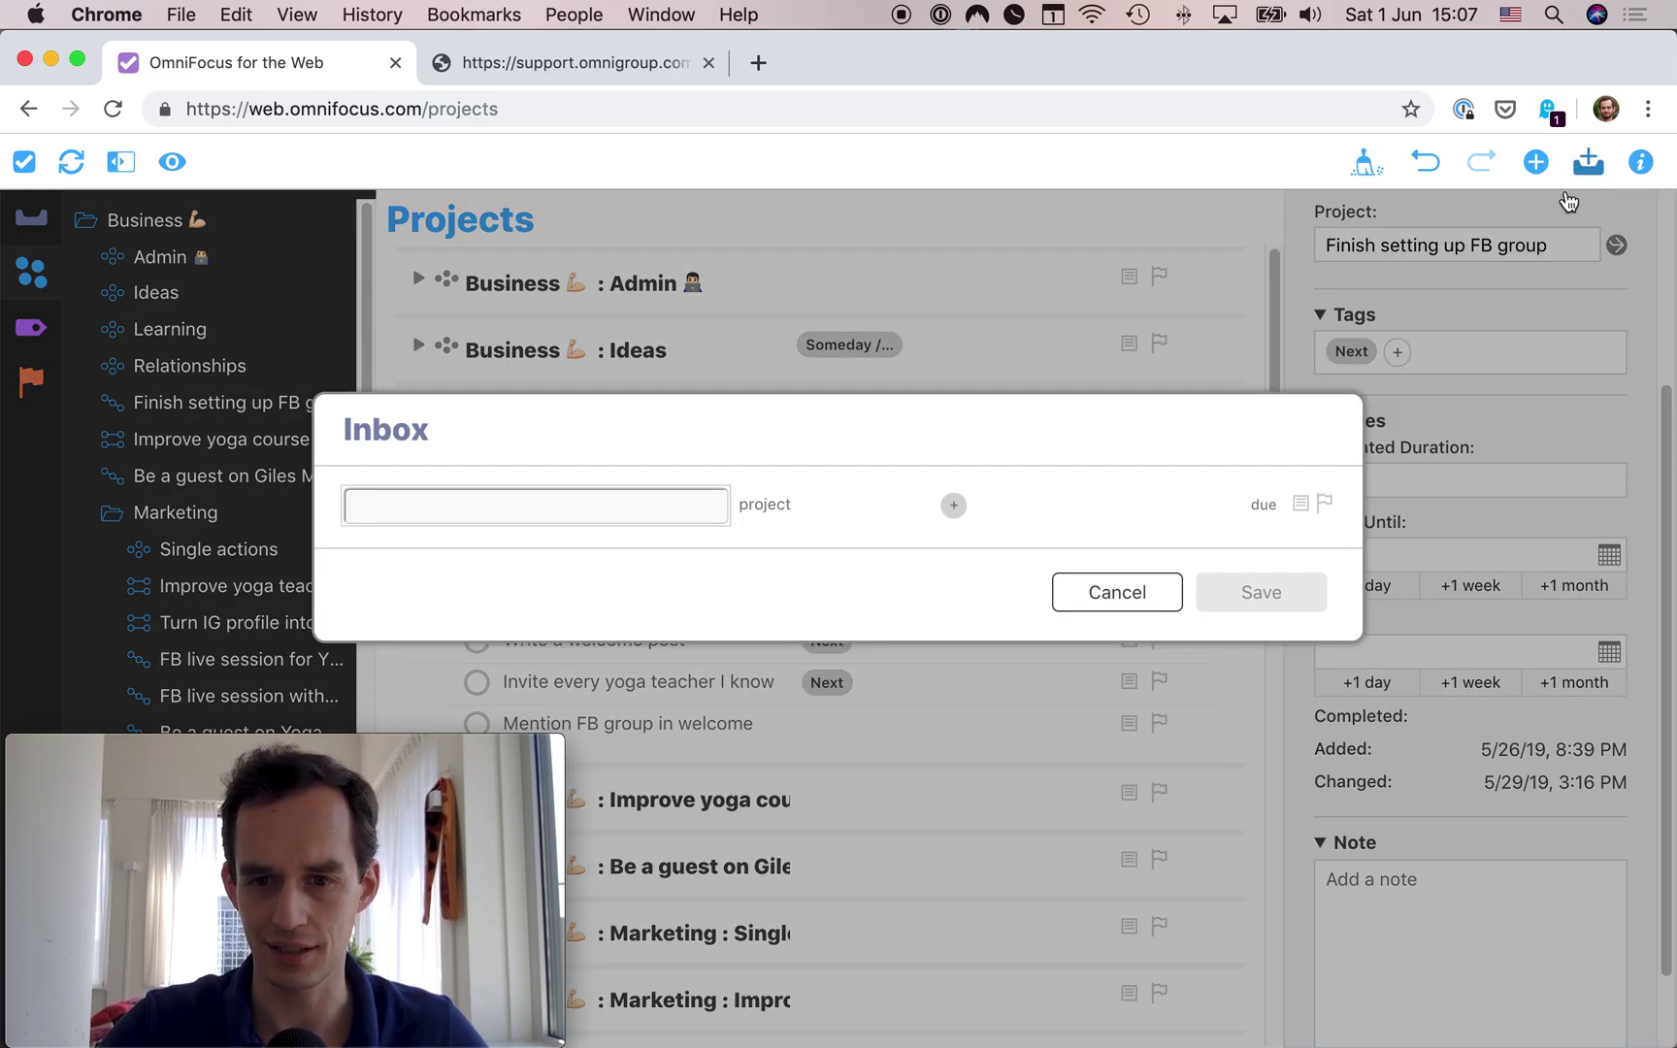
left_click(1115, 591)
left_click(1440, 552)
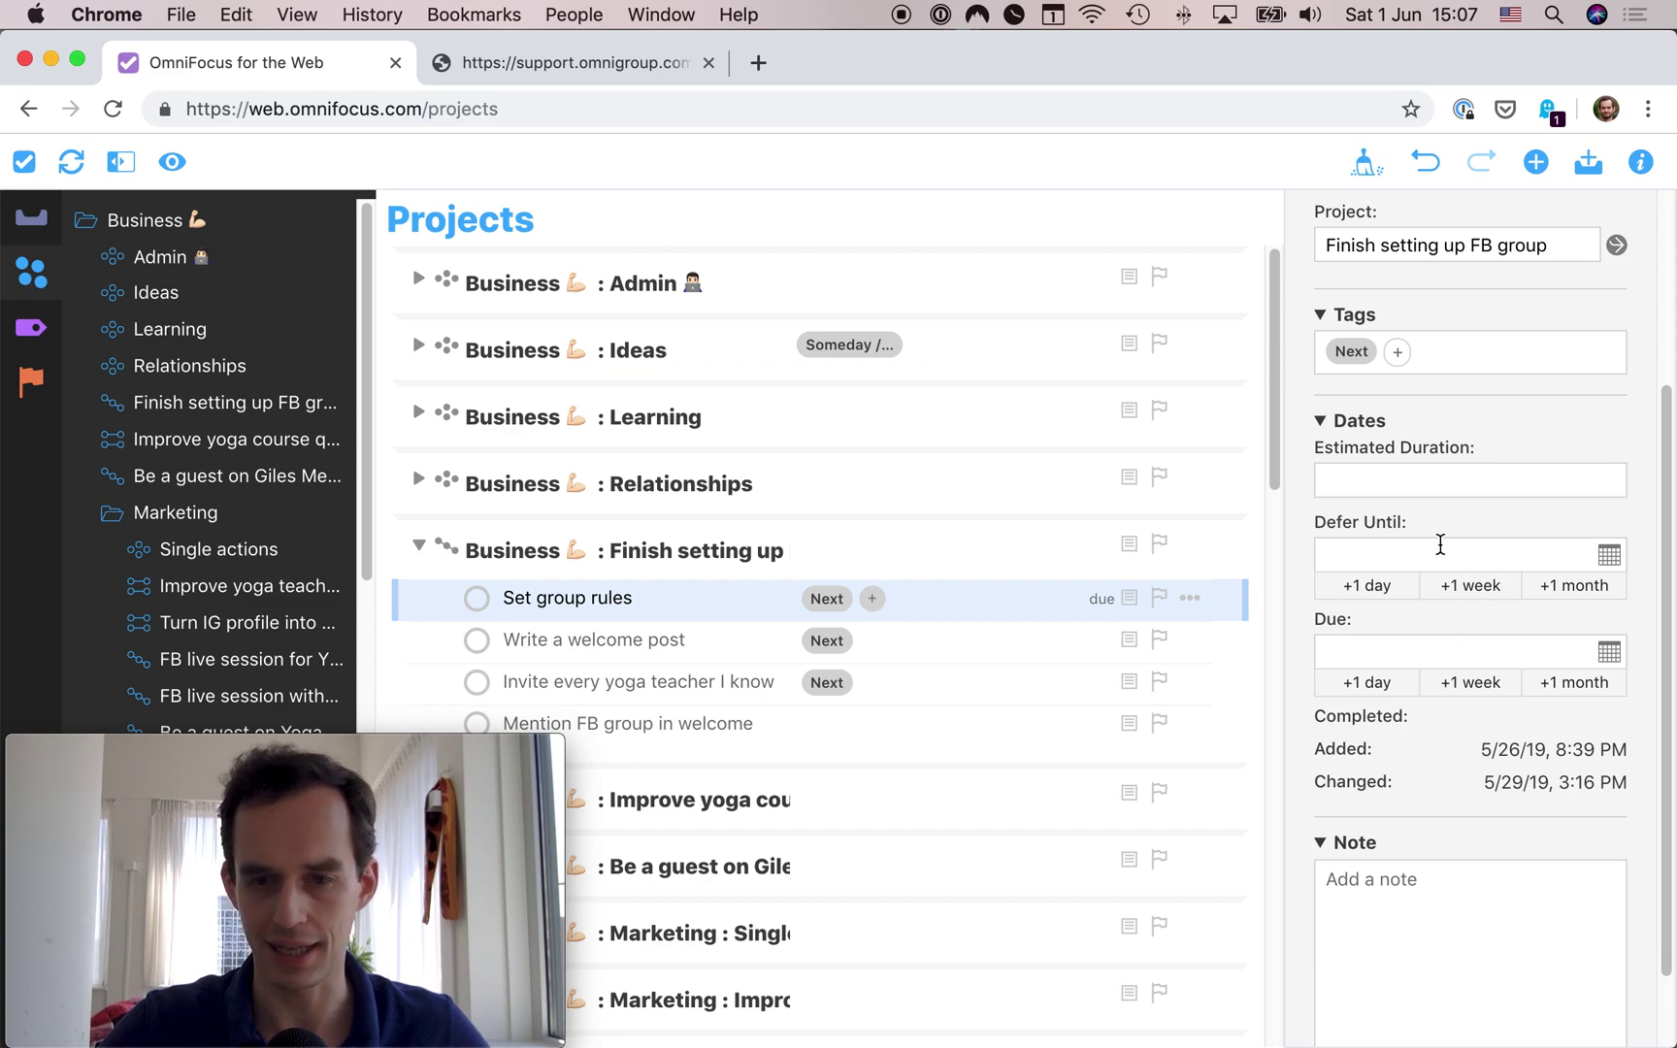
scroll(1442, 456, "down", 2)
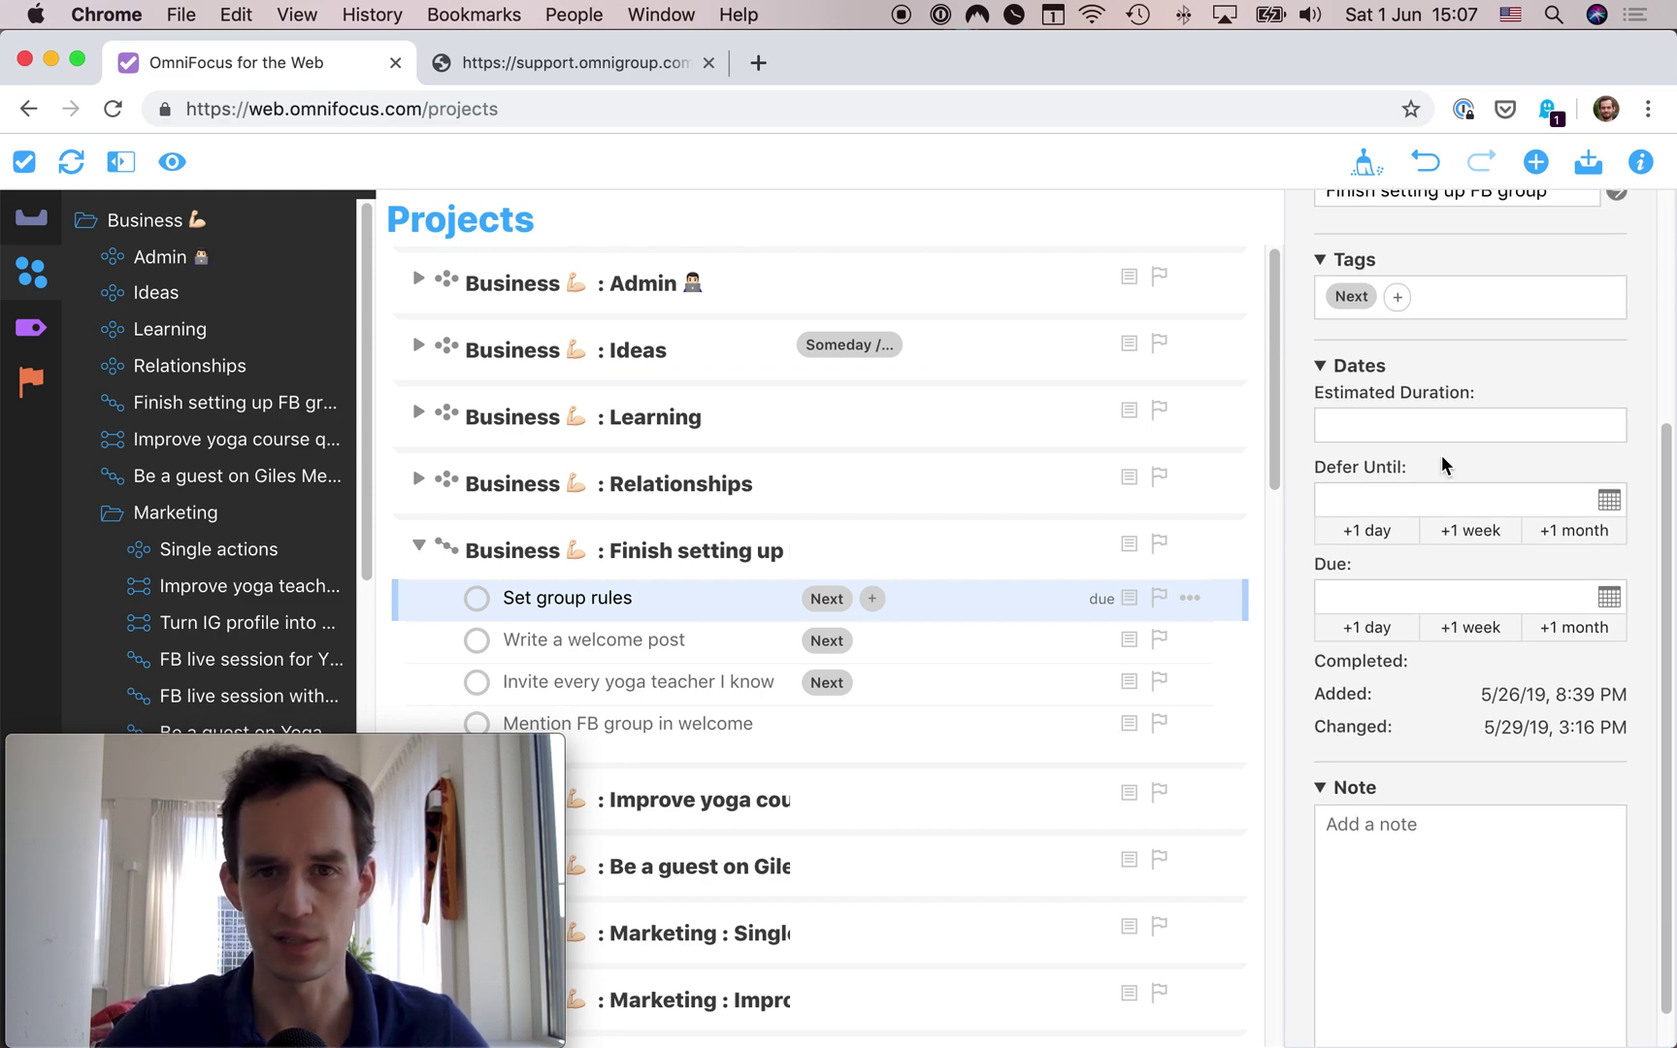
left_click(1412, 556)
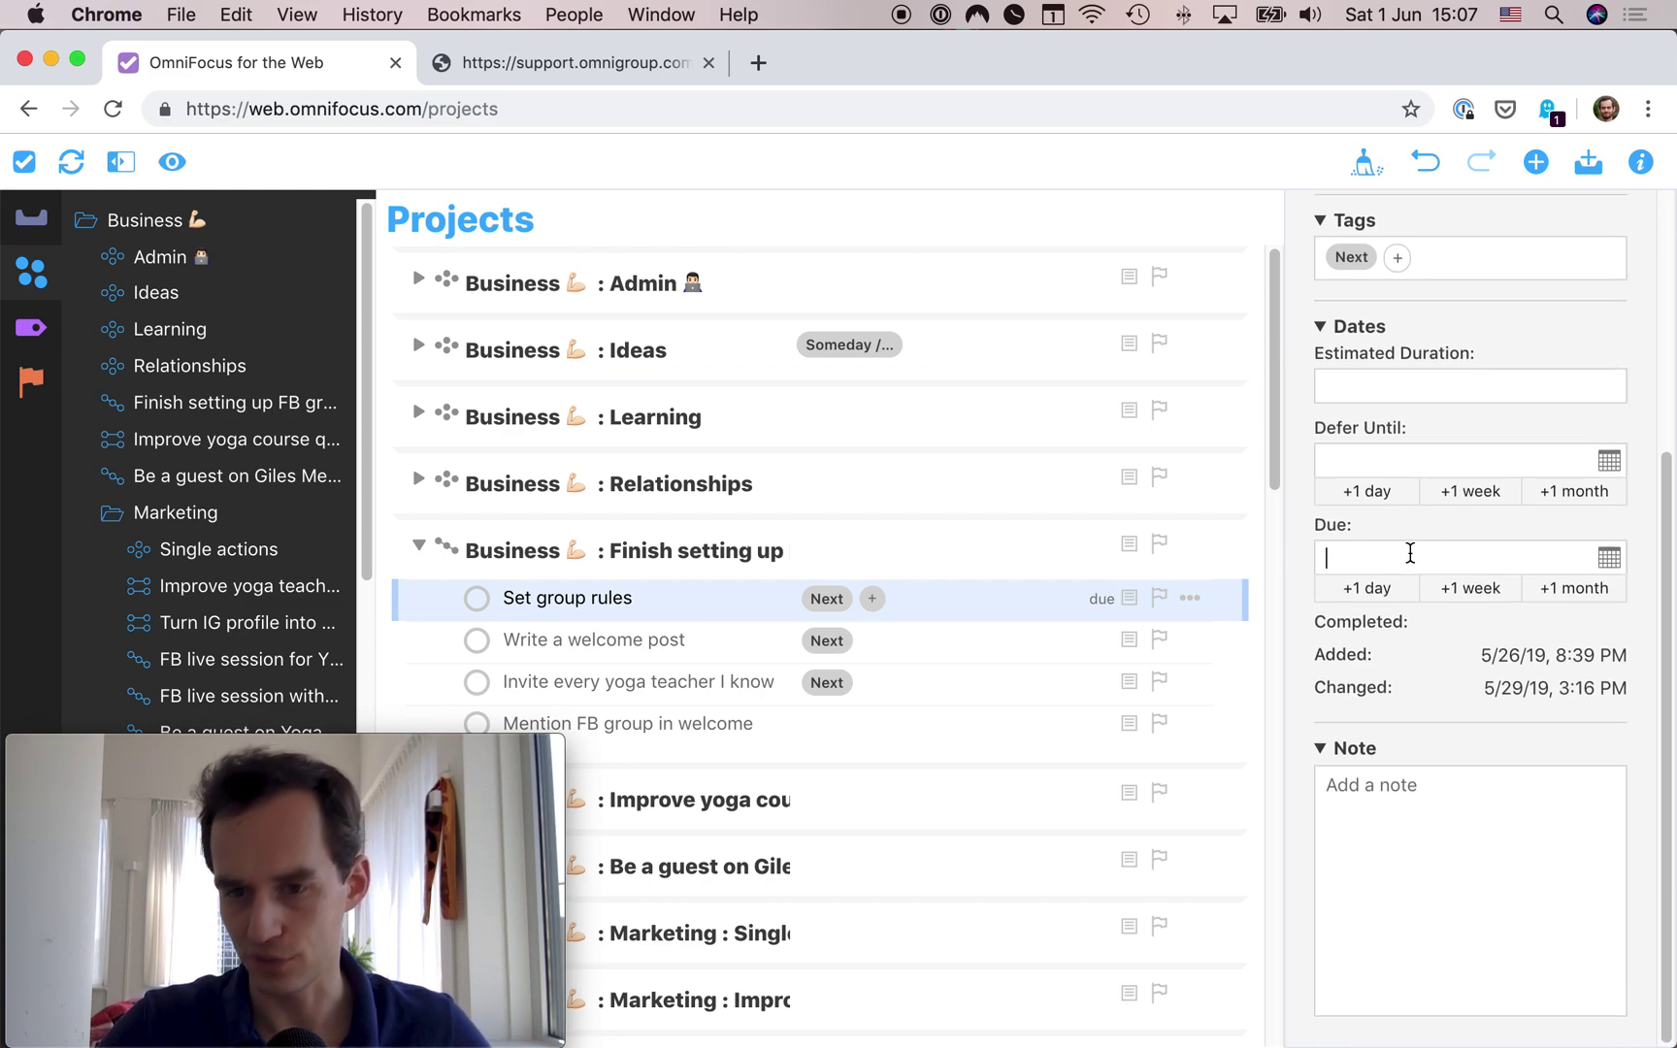
left_click(1428, 869)
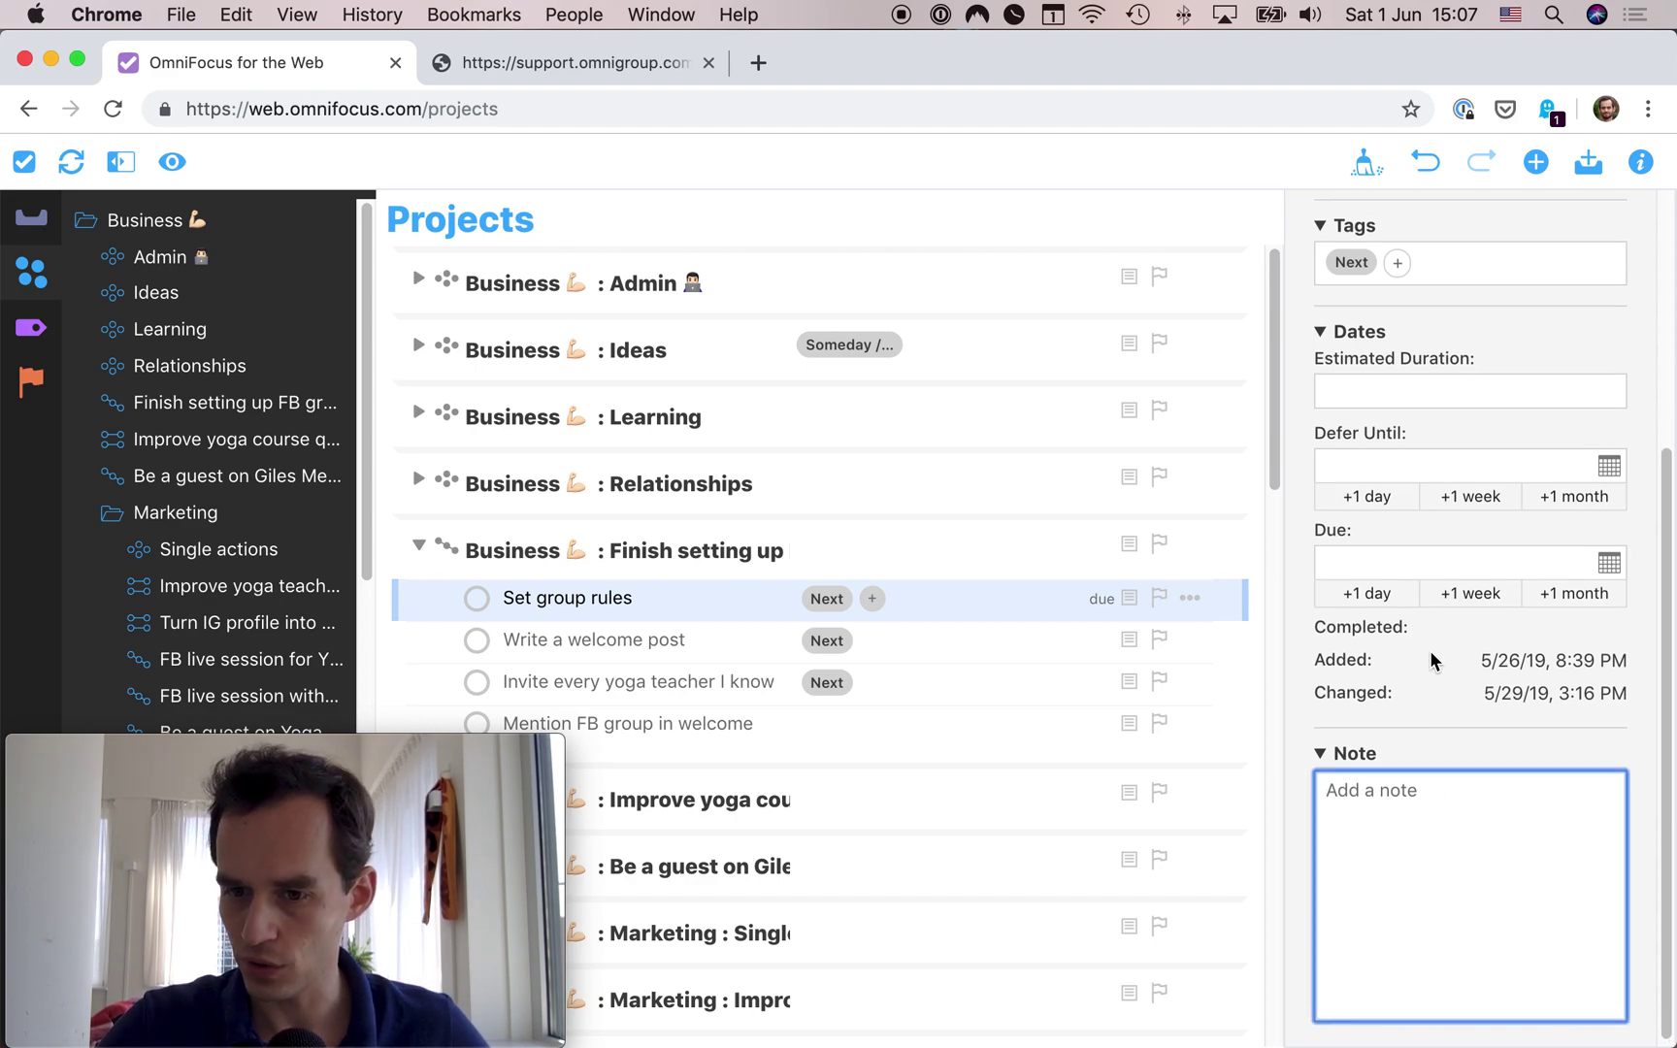
scroll(1430, 650, "up", 6)
scroll(1429, 651, "up", 1)
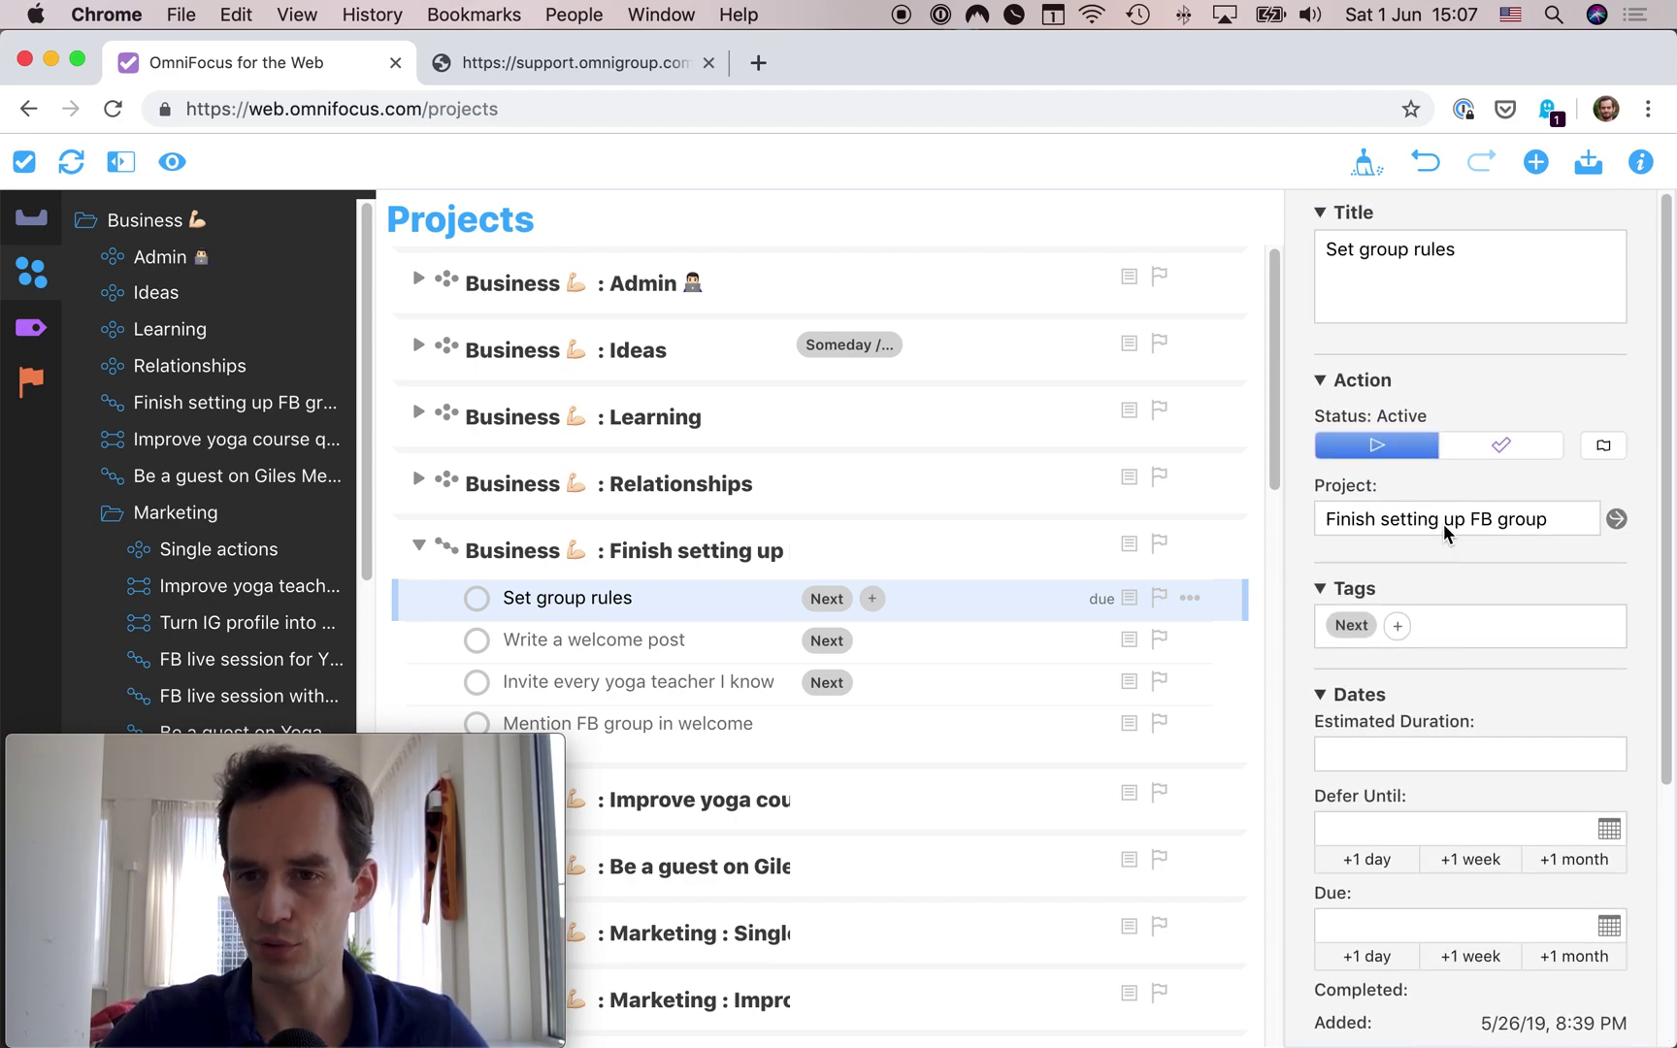
scroll(1444, 525, "down", 7)
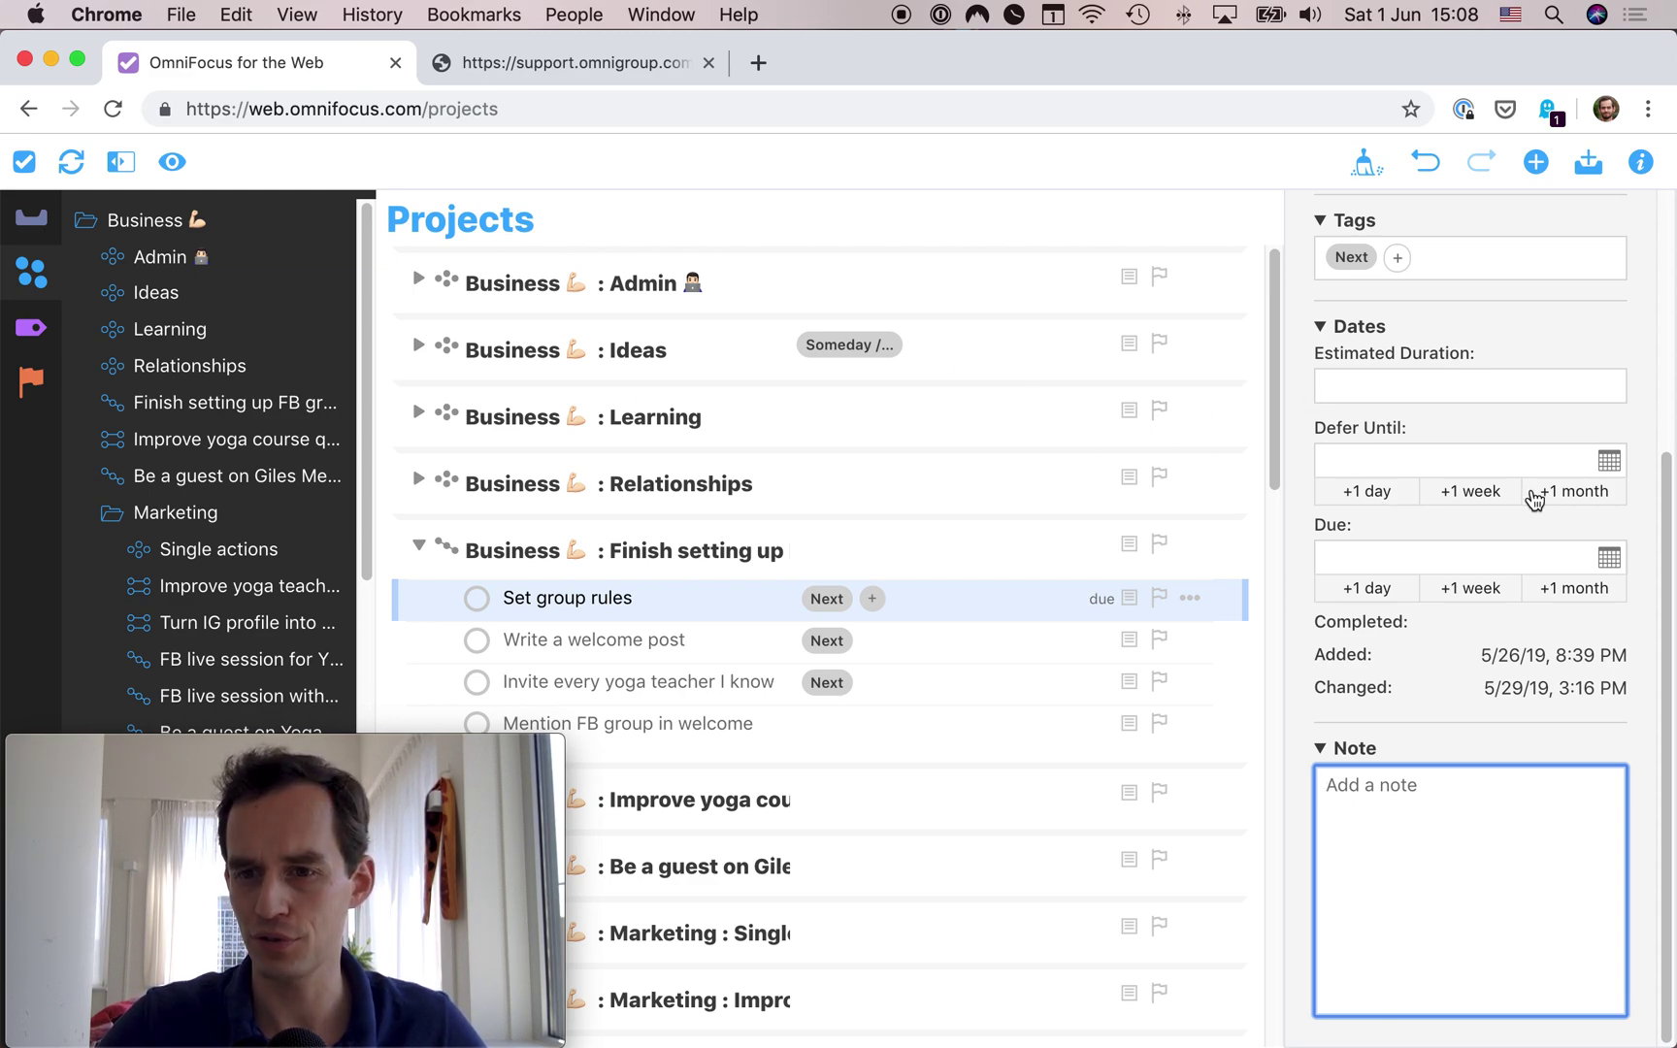
Review the selected action's title, status, date and note sections in the inspector
scroll(1531, 495, "up", 4)
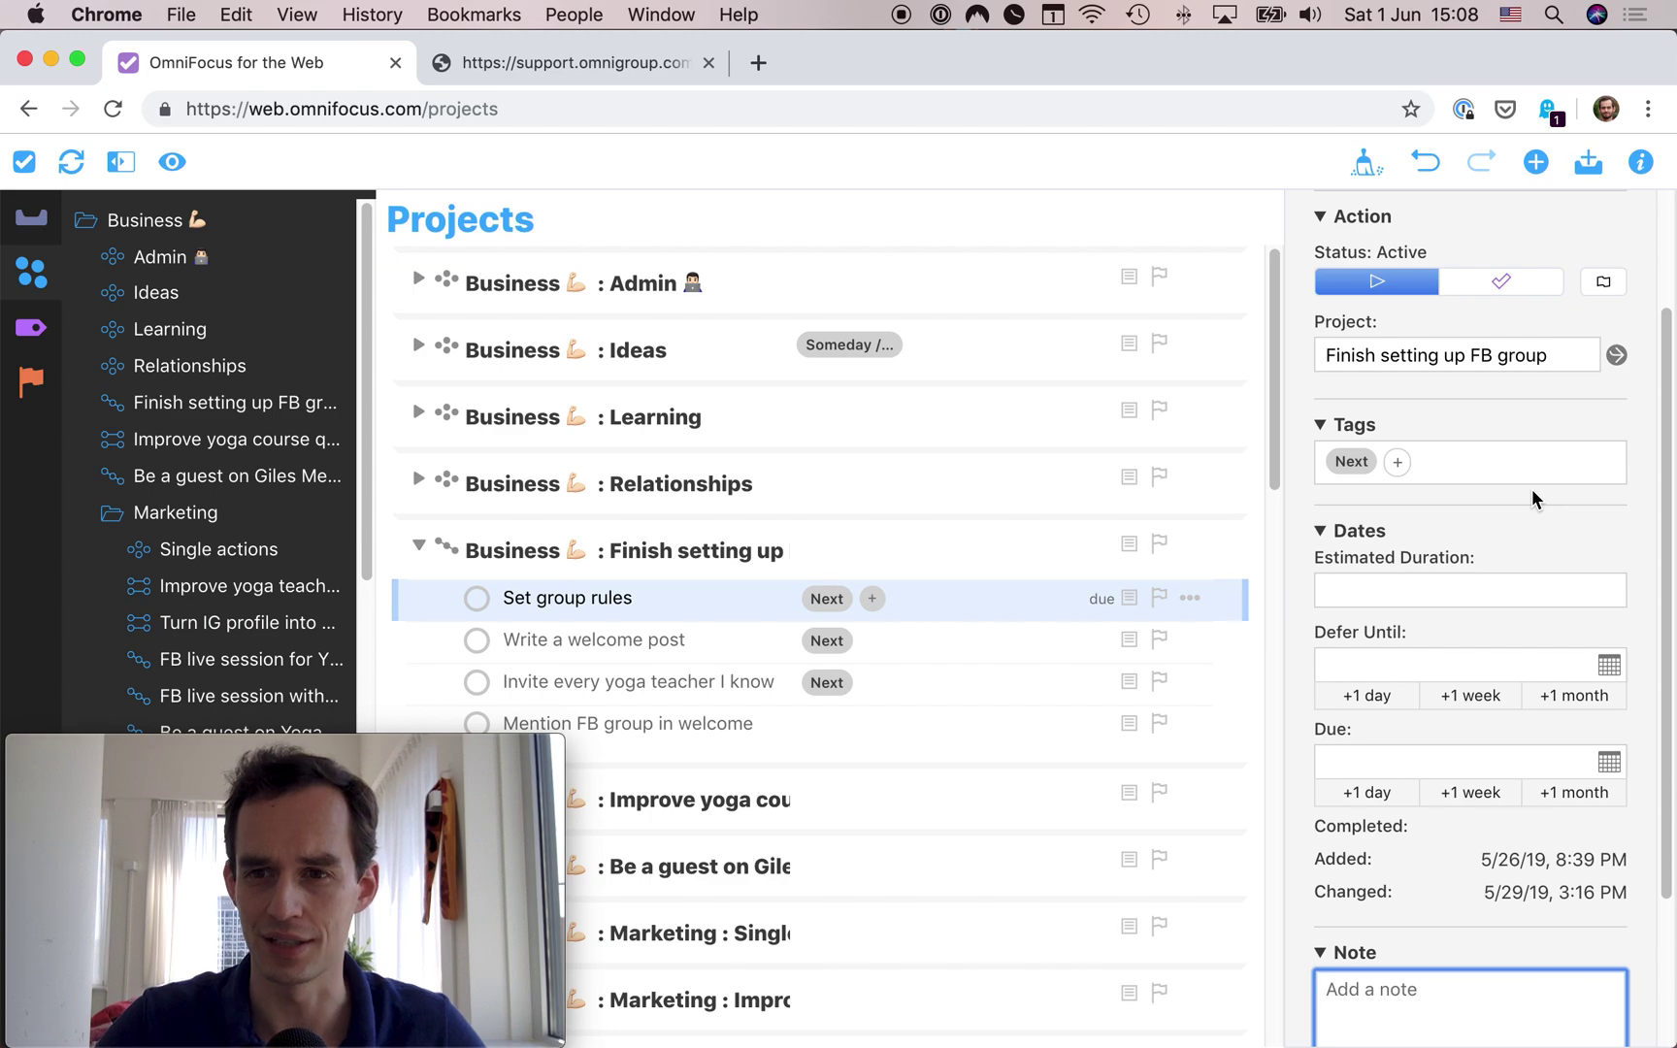
scroll(1531, 495, "up", 2)
scroll(1531, 489, "down", 5)
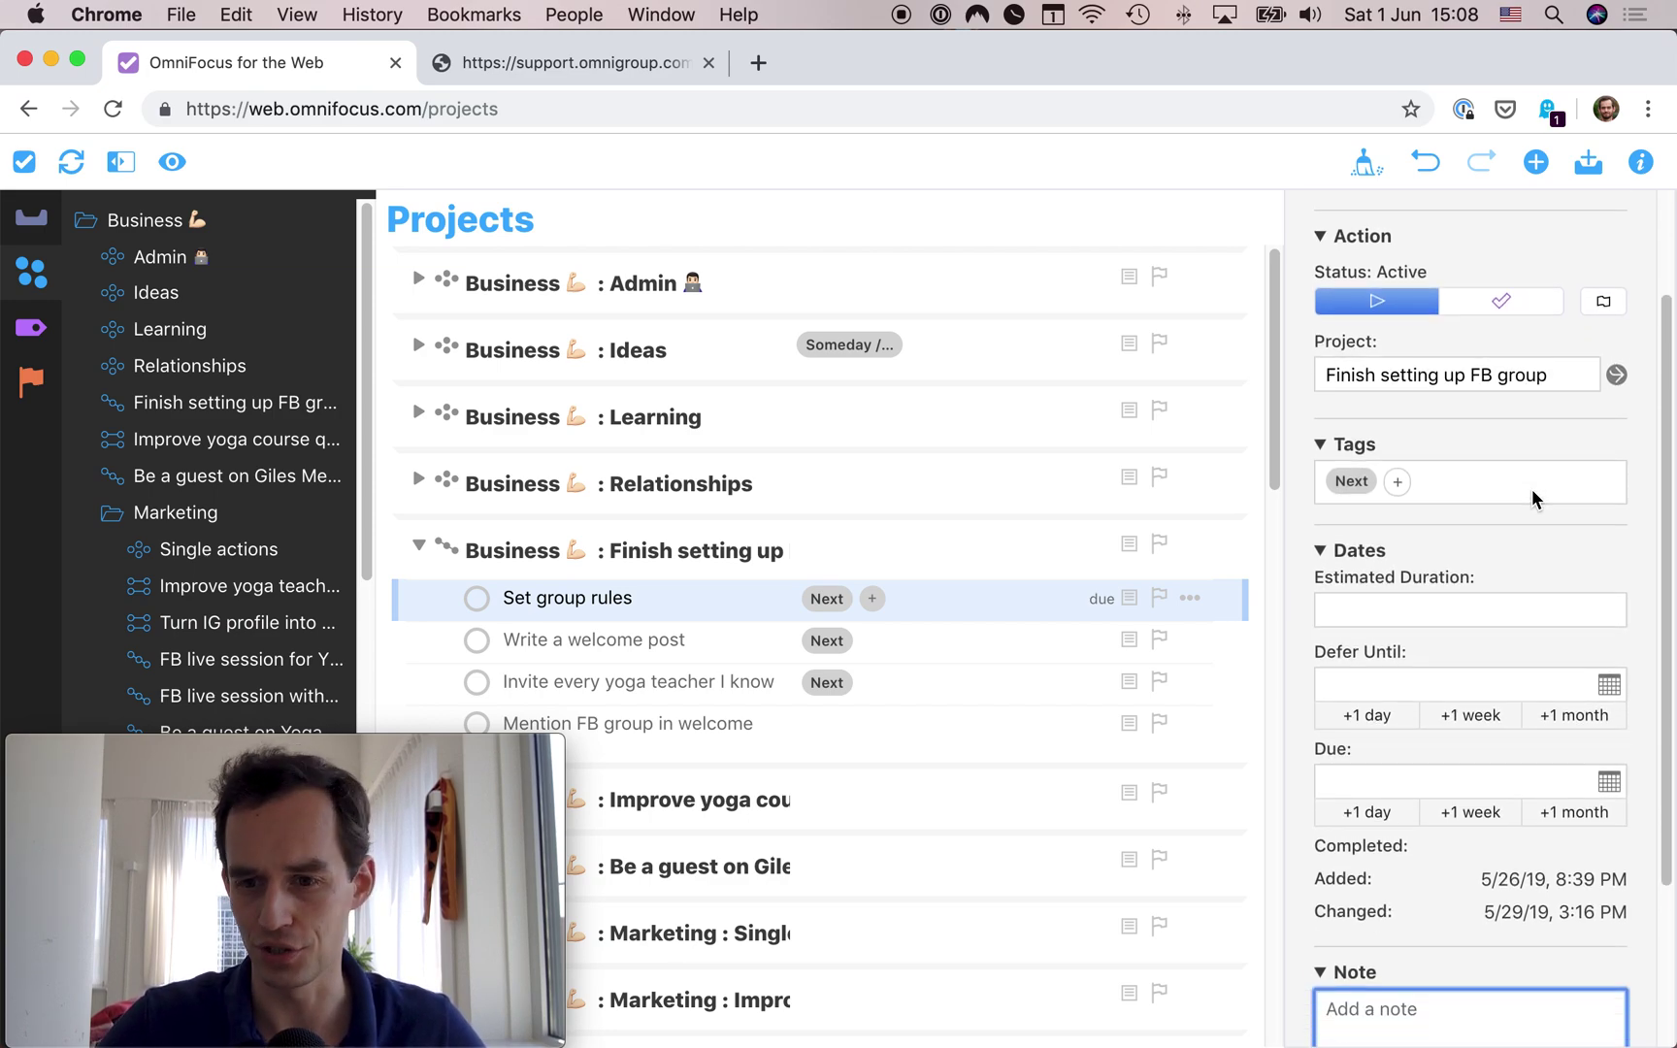
scroll(1531, 490, "down", 2)
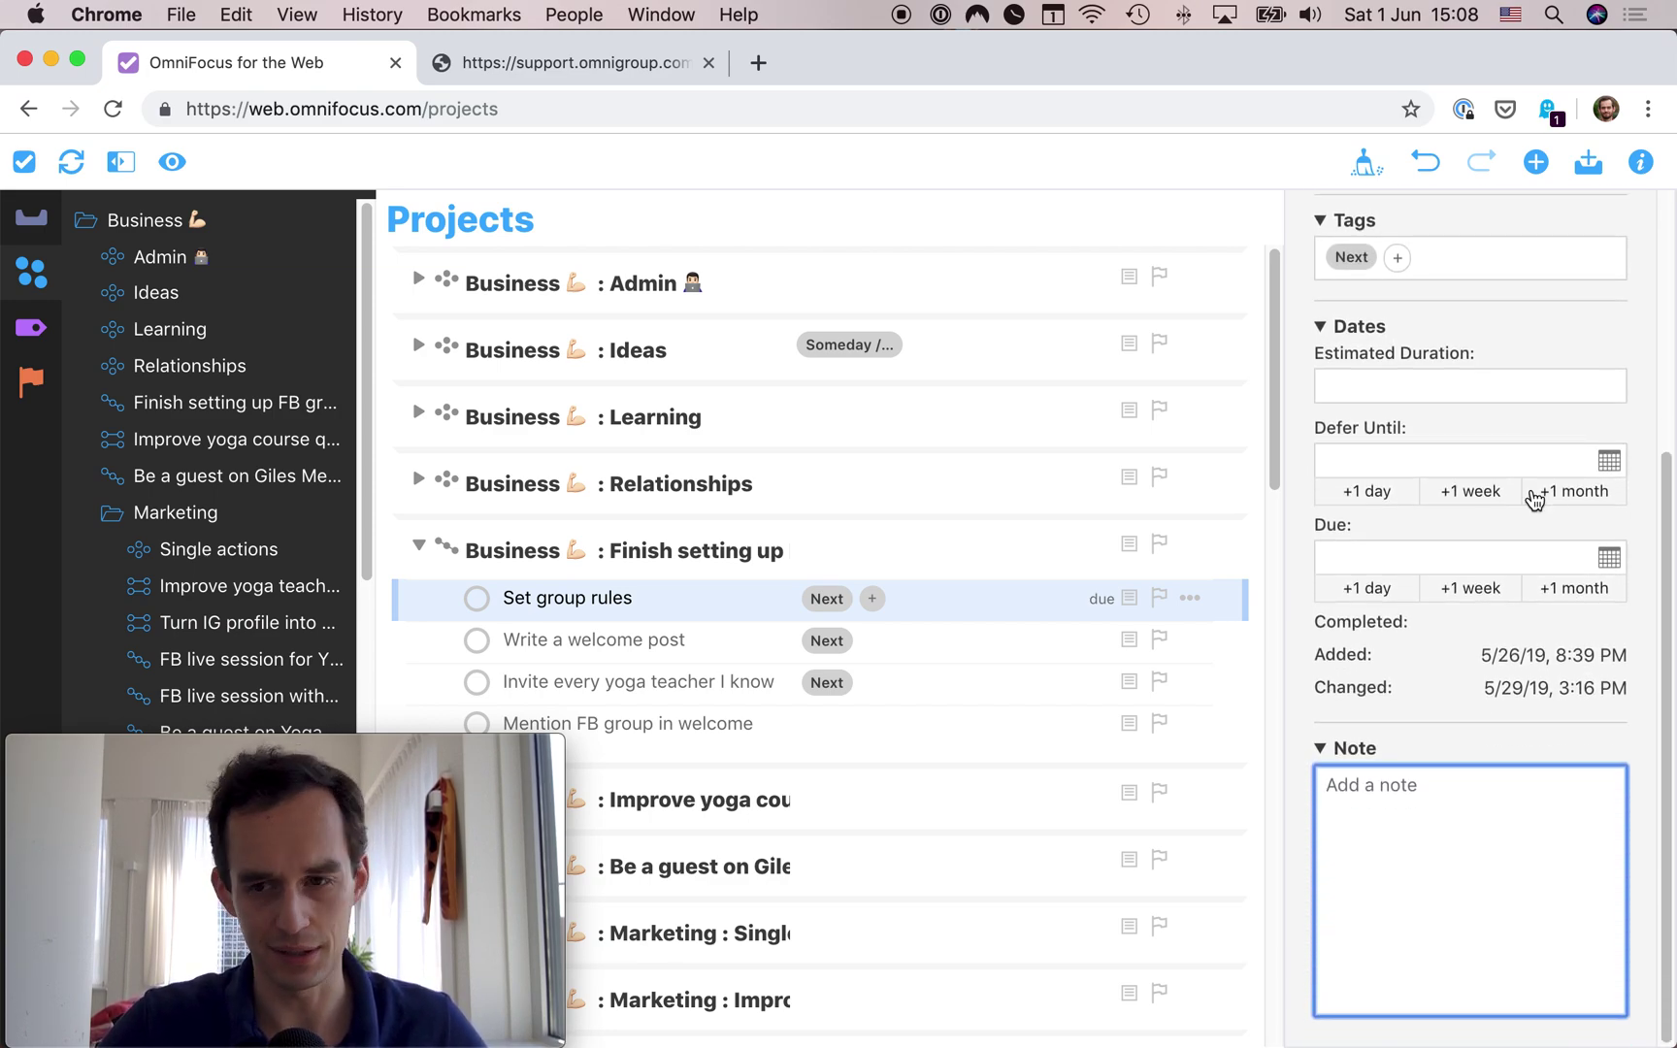
scroll(1453, 660, "up", 1)
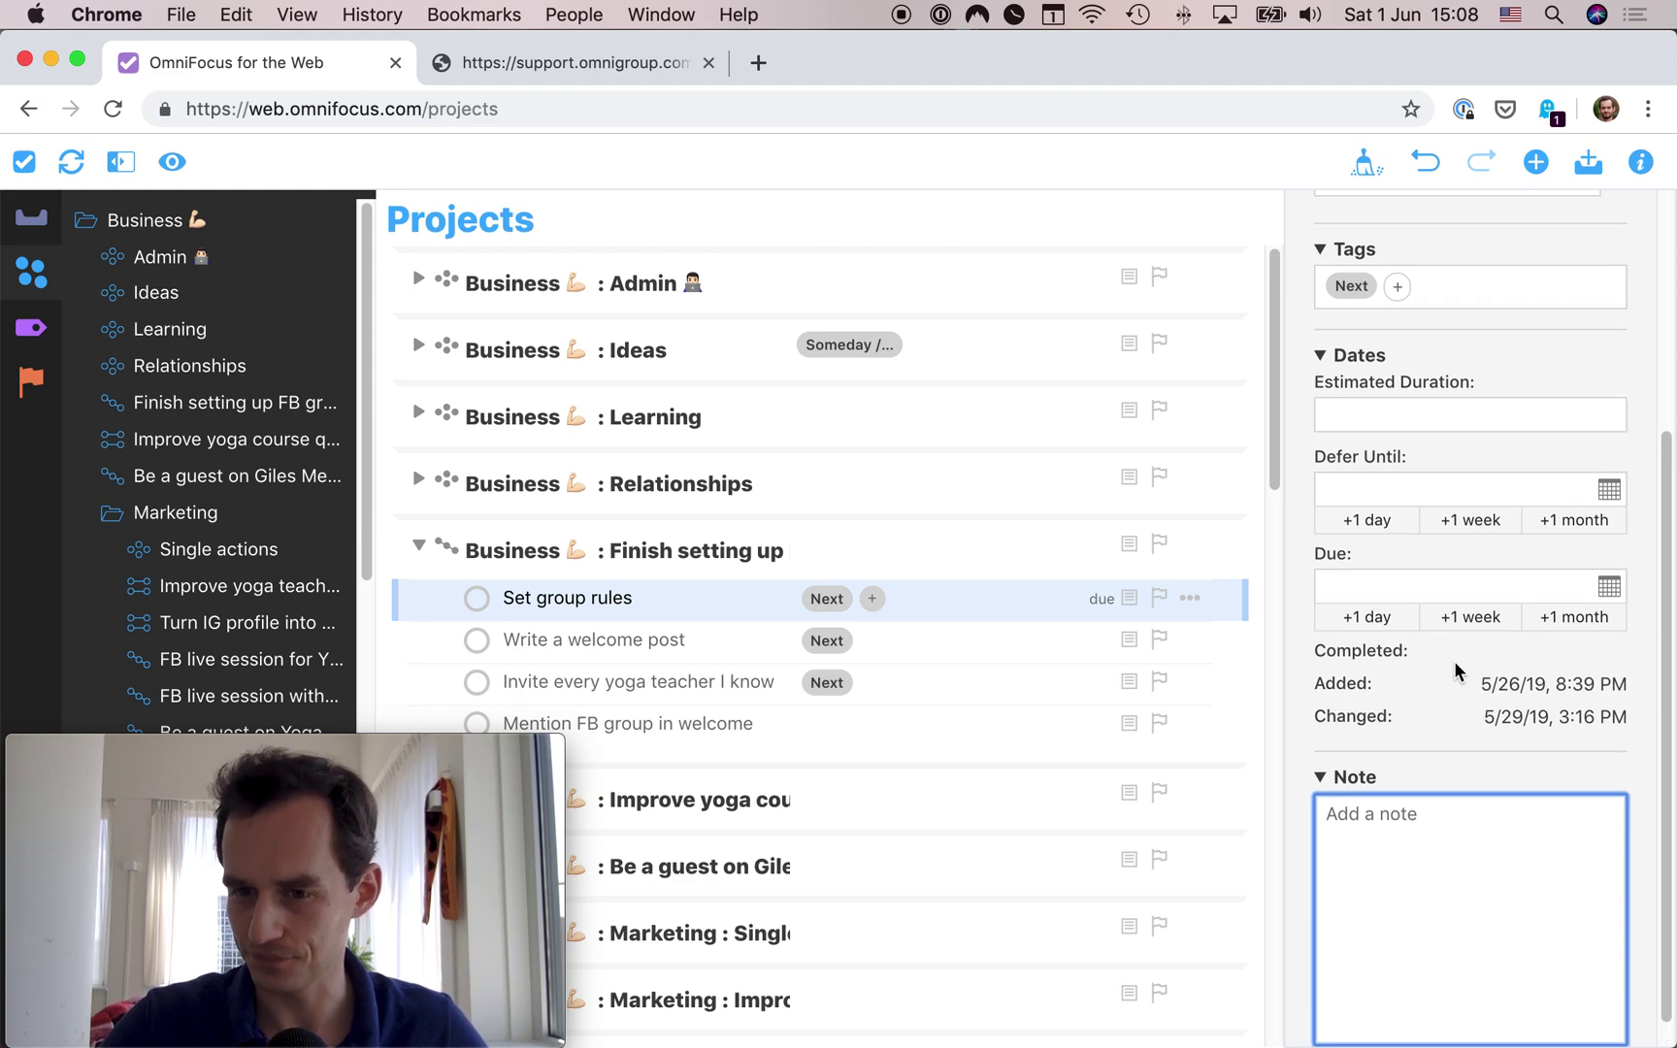
scroll(1481, 554, "up", 7)
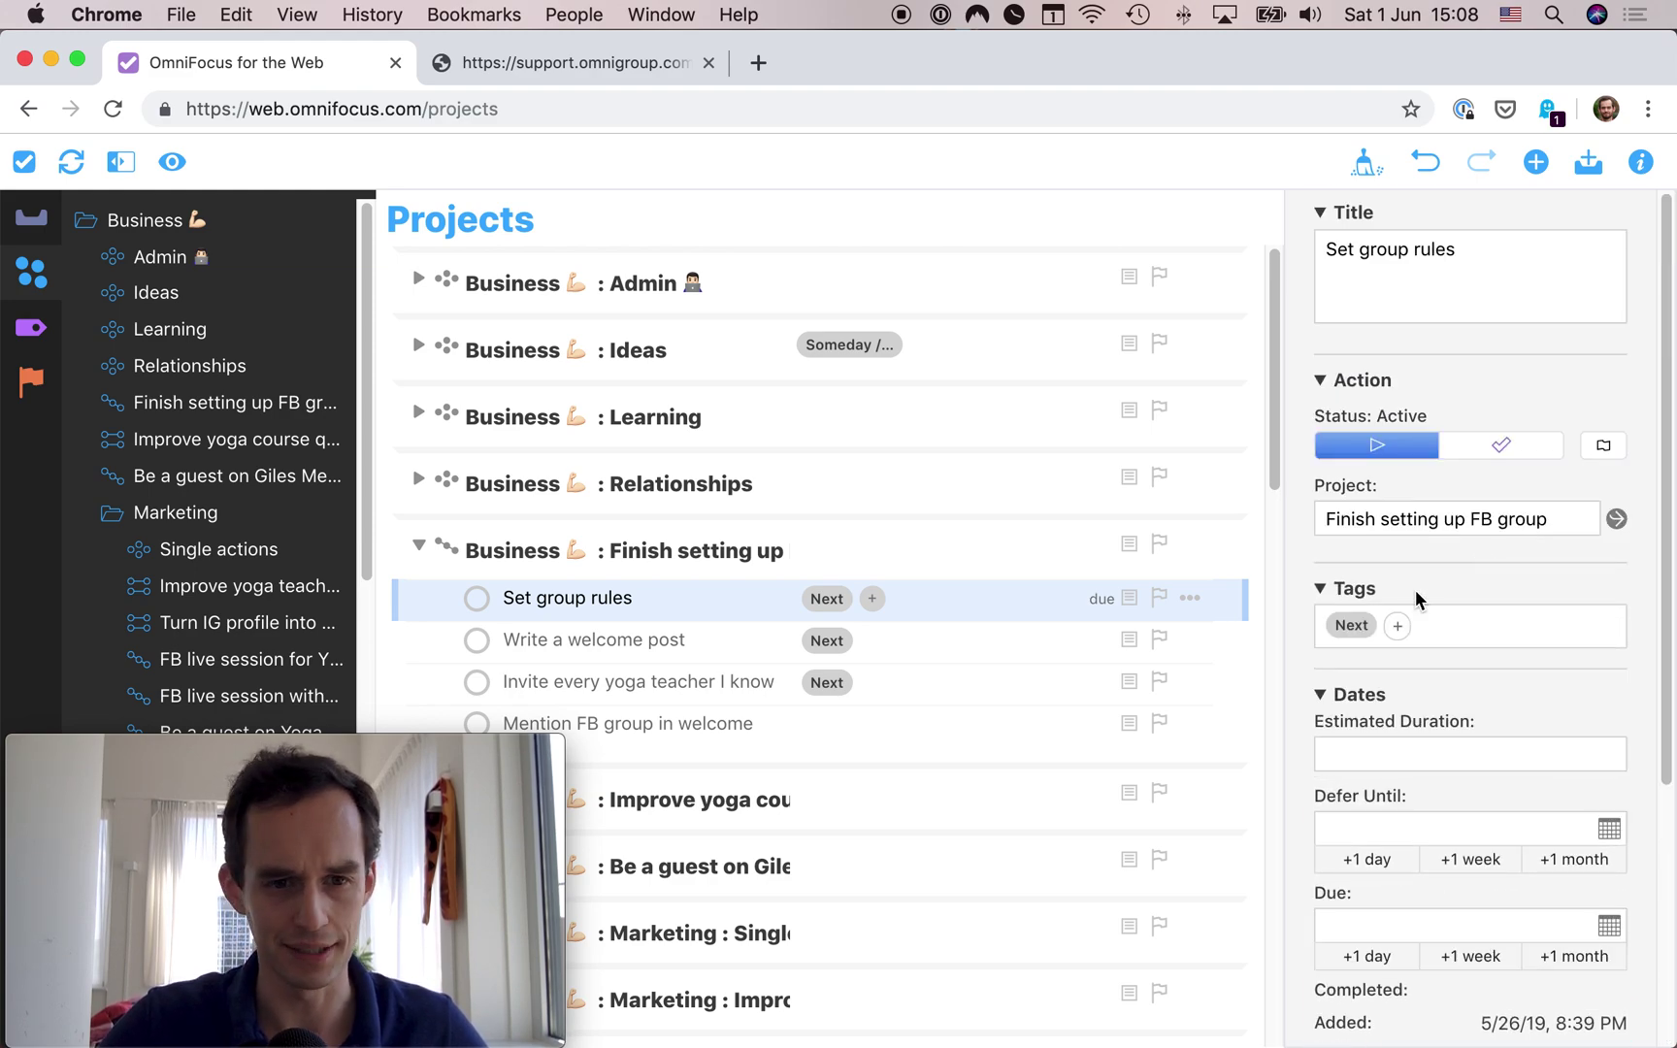
Select the "Finish setting up FB group" project and examine its status, type, tags, dates and note fields
left_click(688, 551)
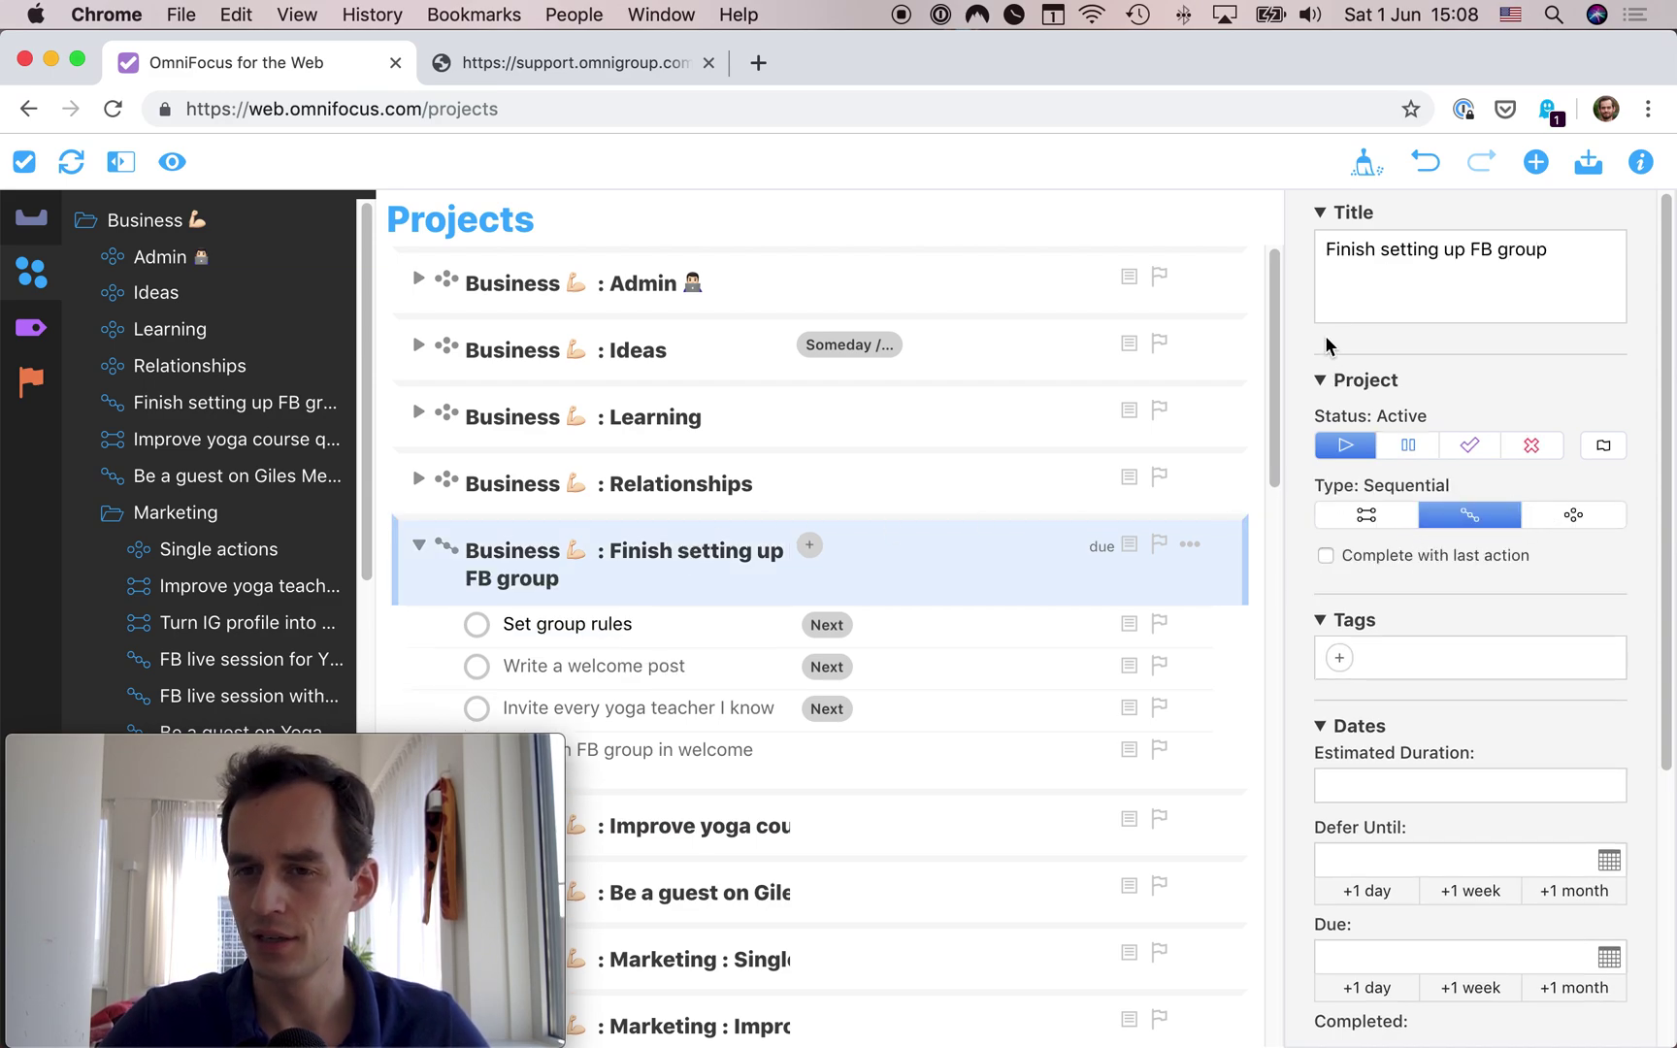
scroll(1504, 468, "down", 1)
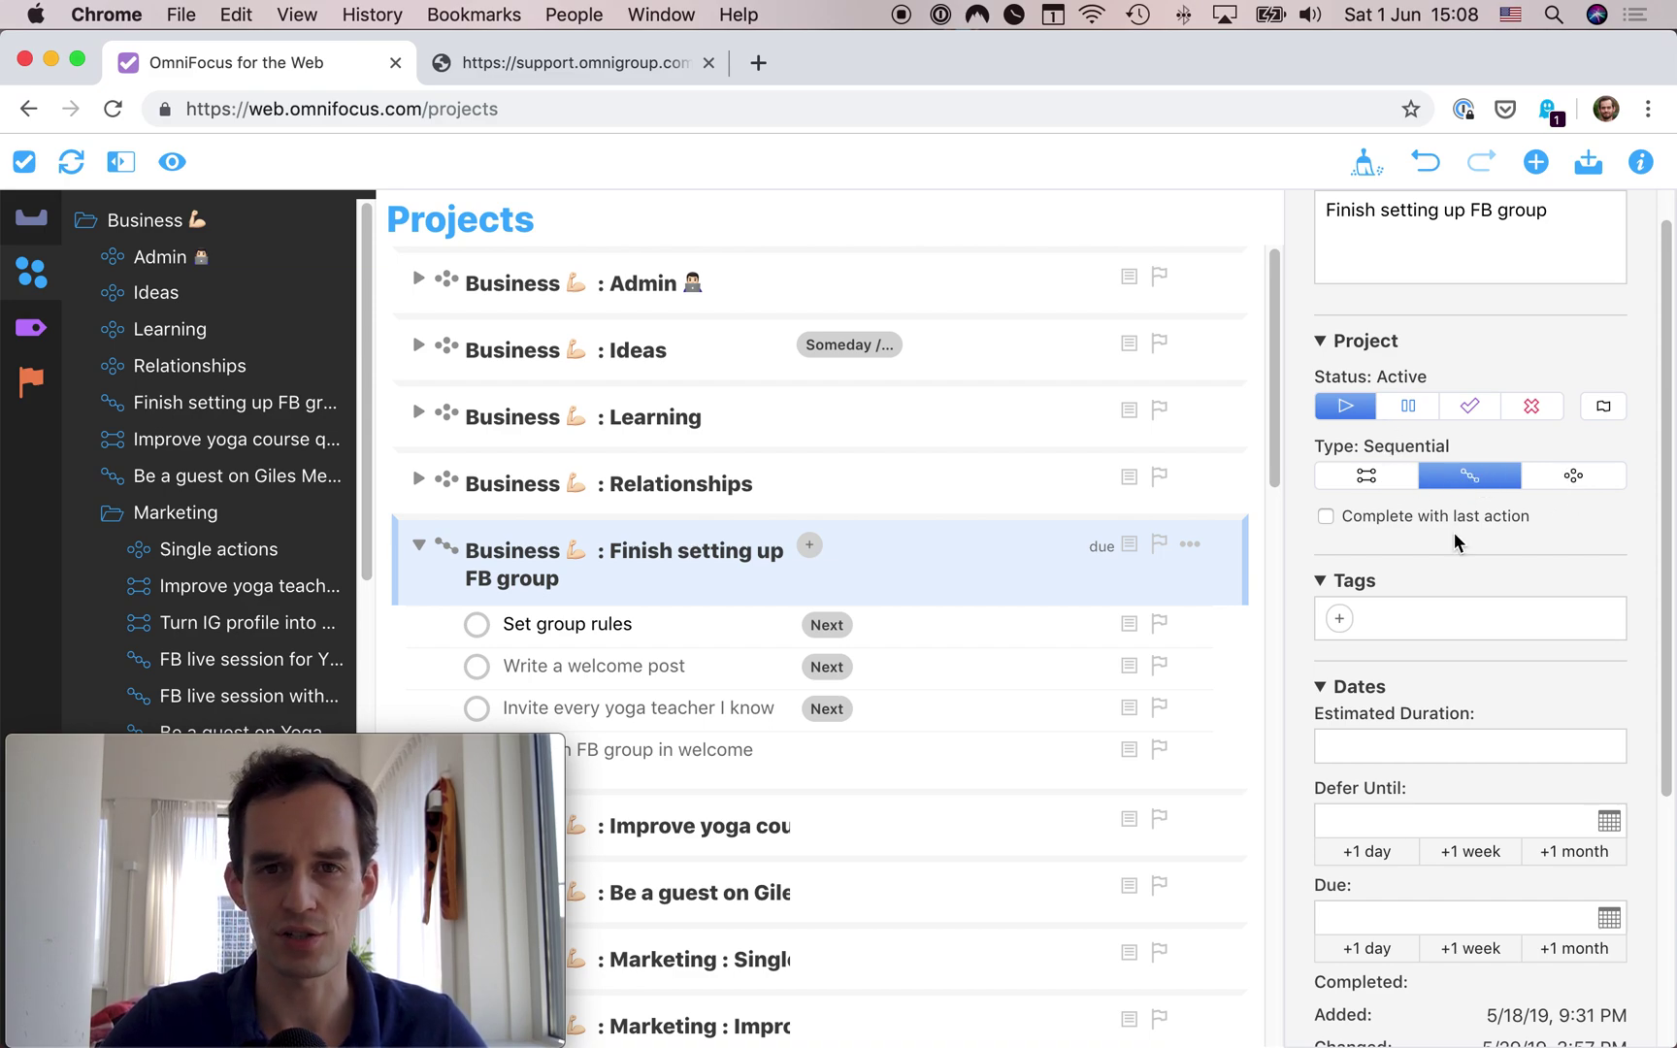
scroll(1454, 532, "down", 3)
scroll(1438, 524, "down", 6)
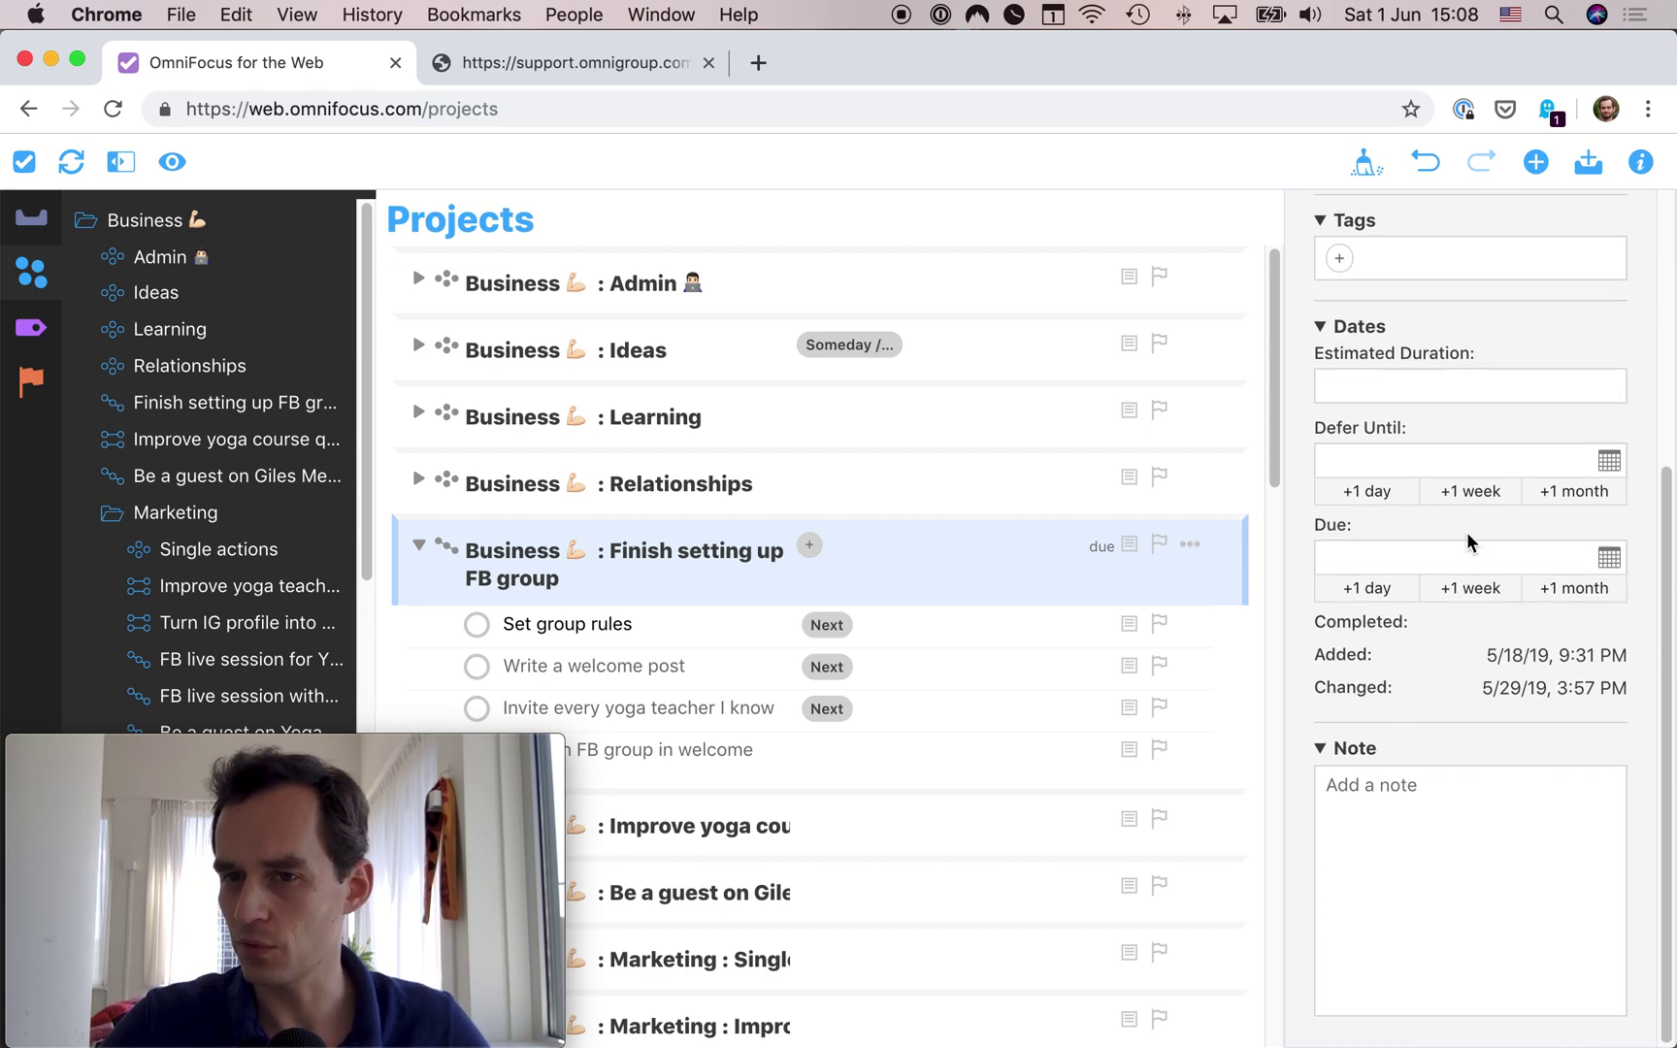
scroll(1440, 521, "up", 10)
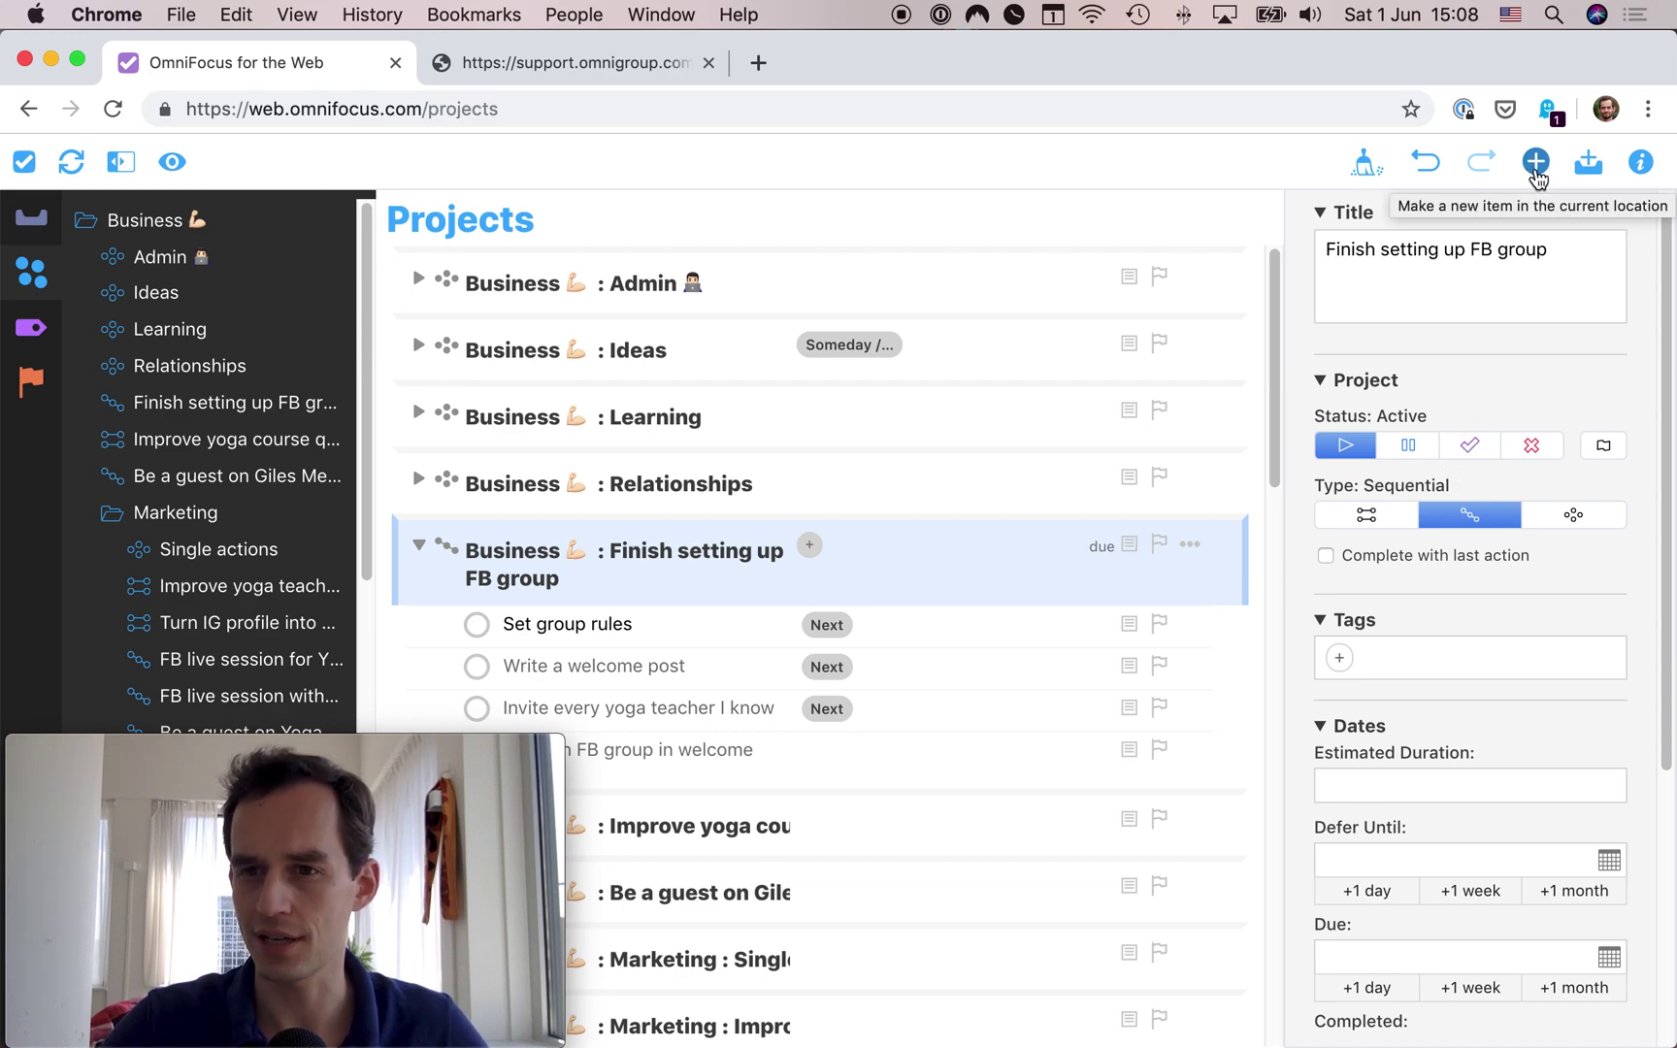
Add a new action after "Mention FB group in welcome emails" in the "Finish setting up FB group" project
left_click(1588, 165)
left_click(1148, 588)
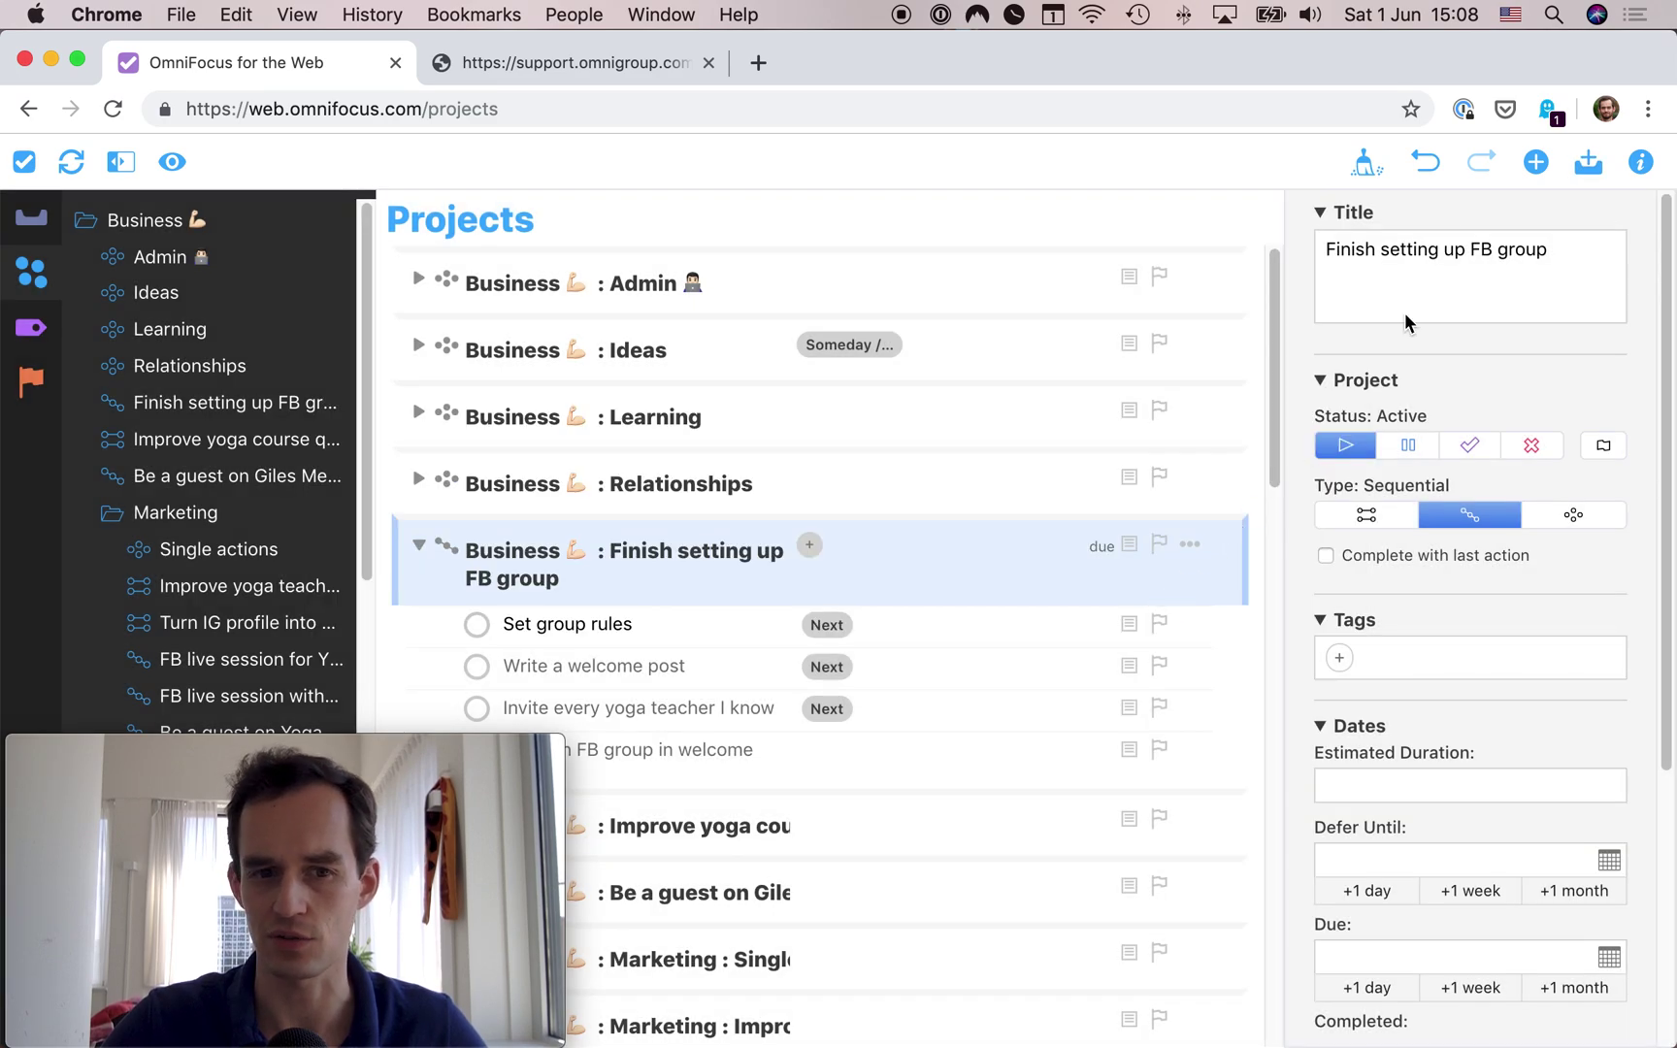
scroll(895, 742, "down", 5)
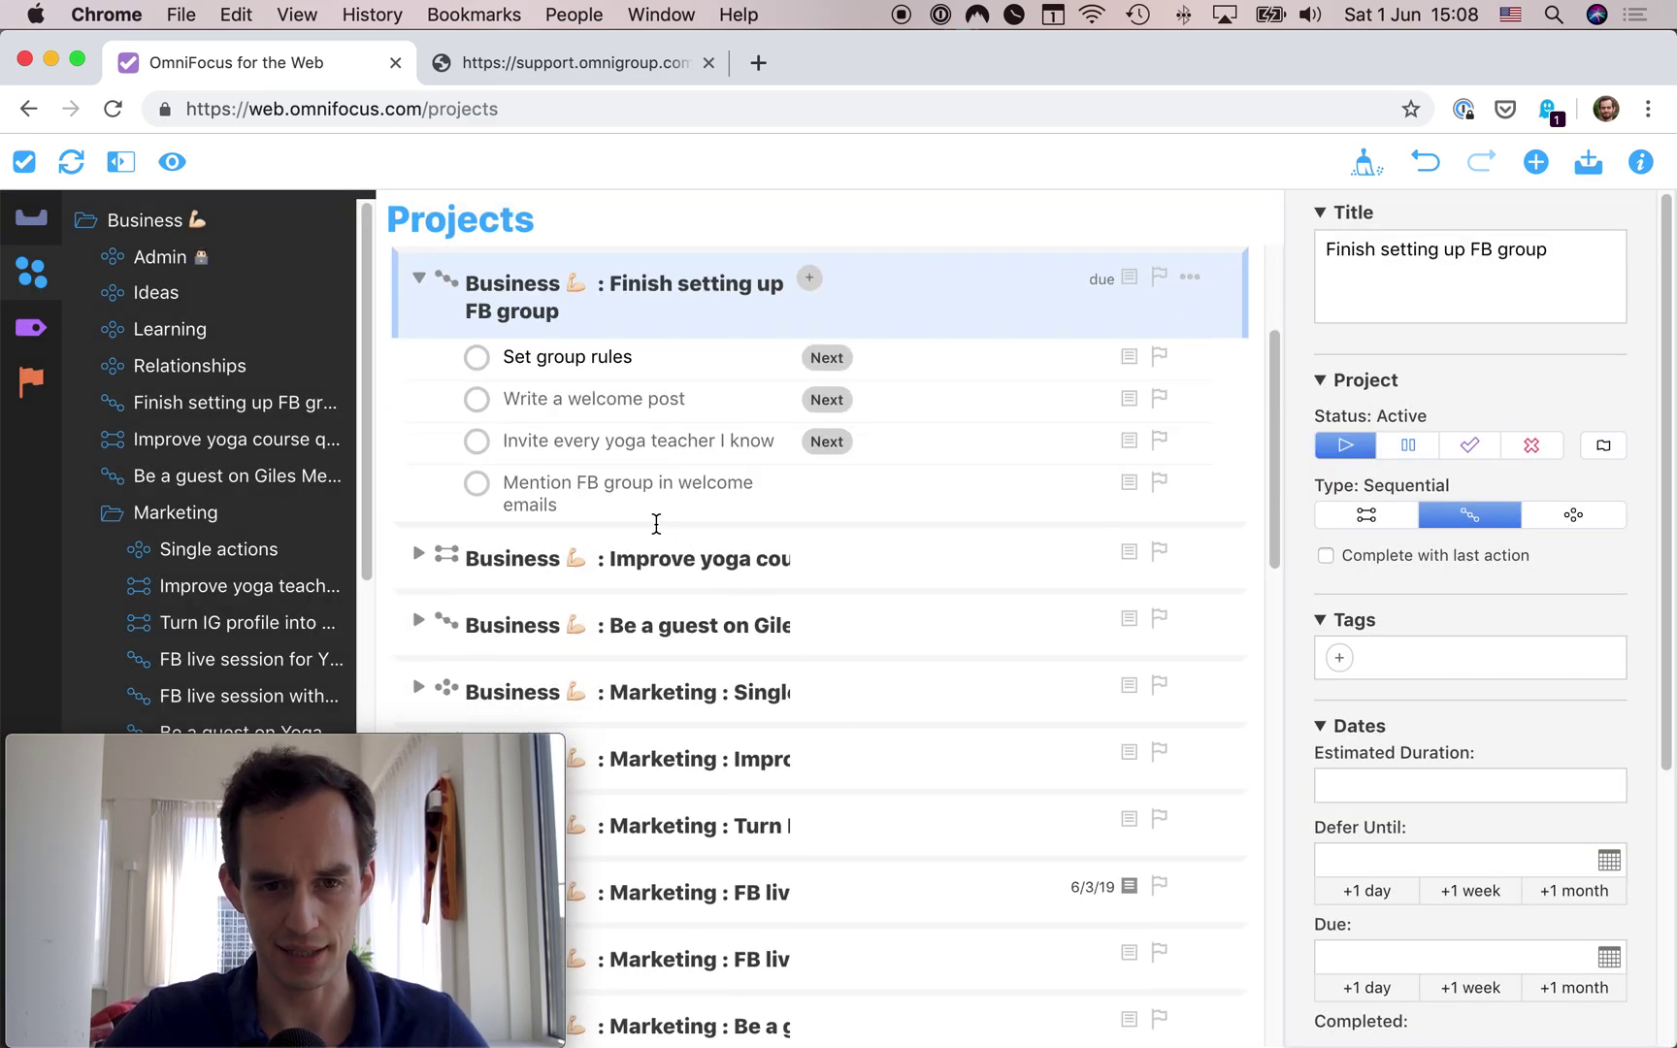
left_click(608, 501)
key("Down")
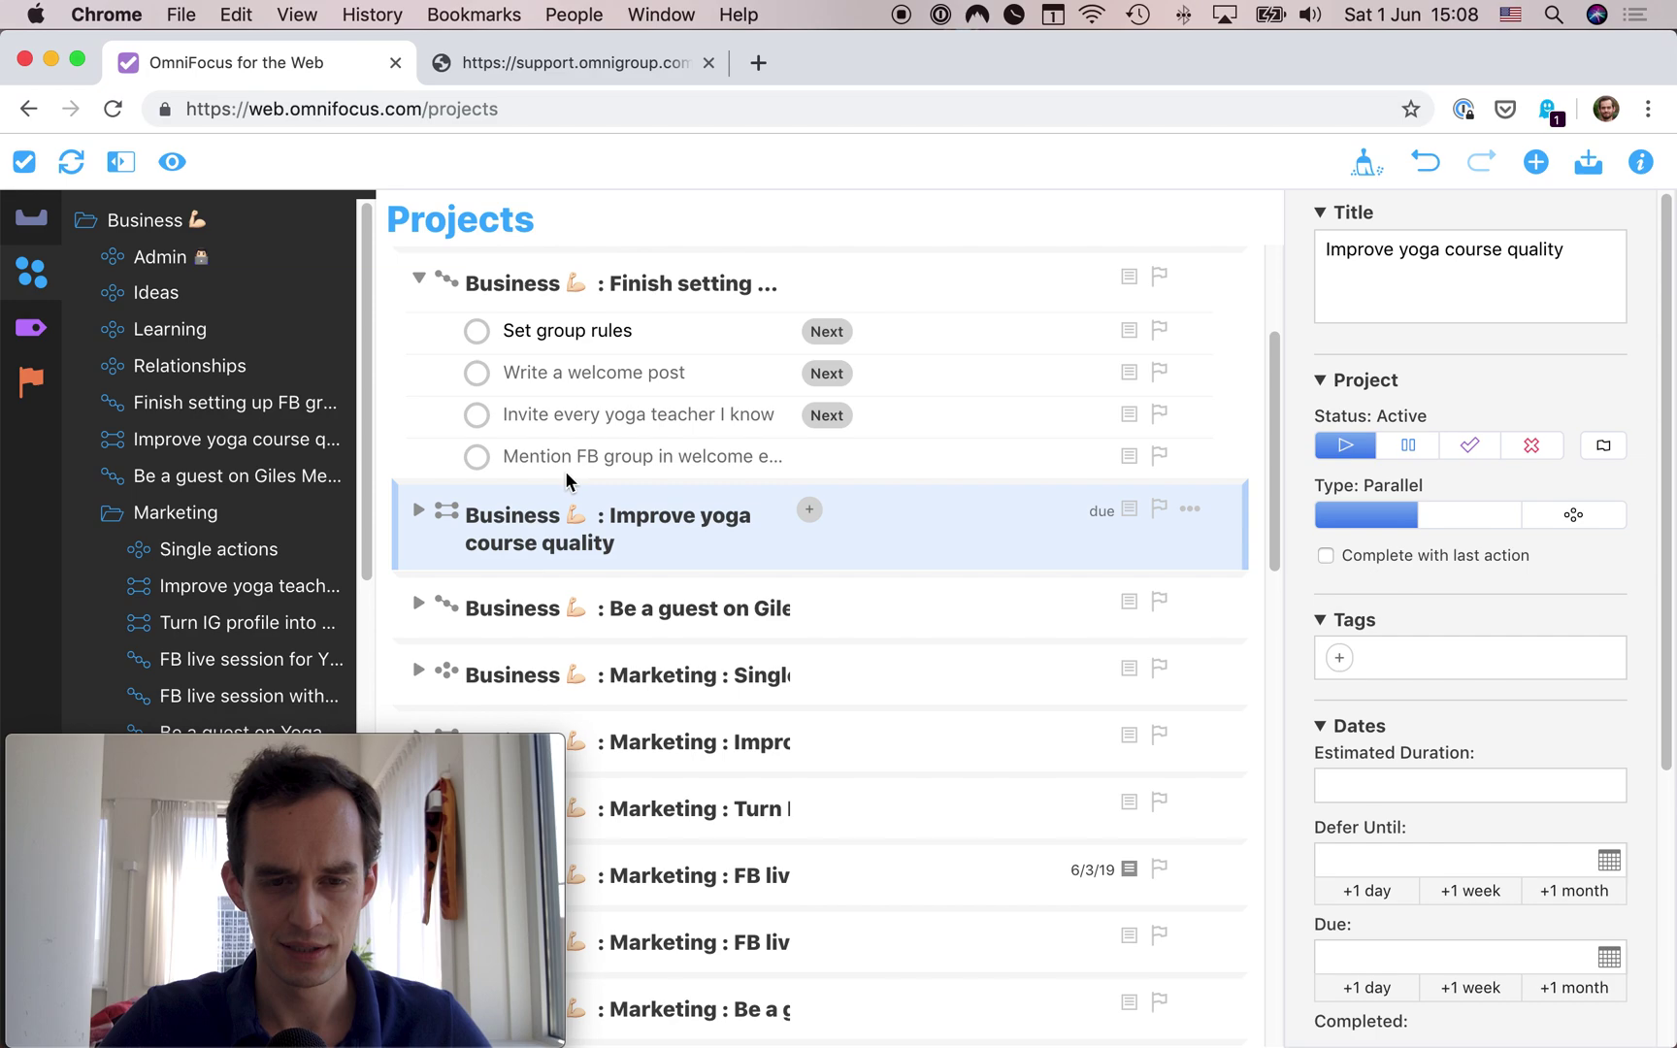
key("Escape")
left_click(626, 450)
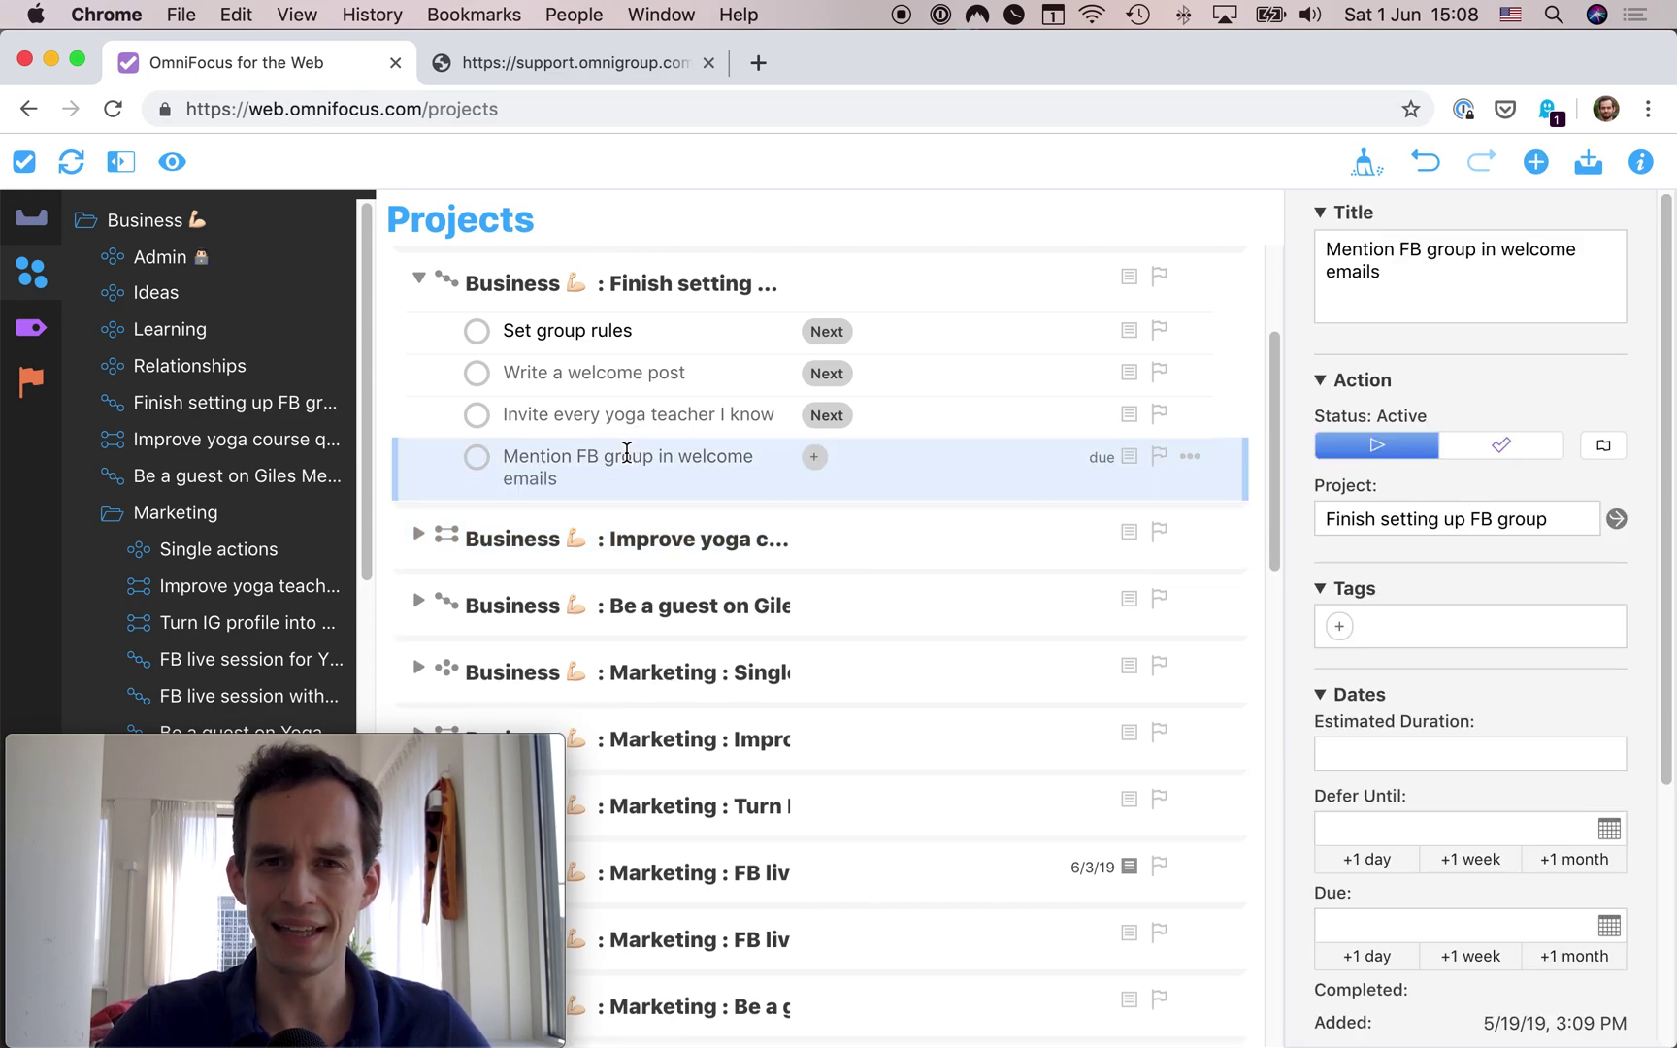
left_click(573, 478)
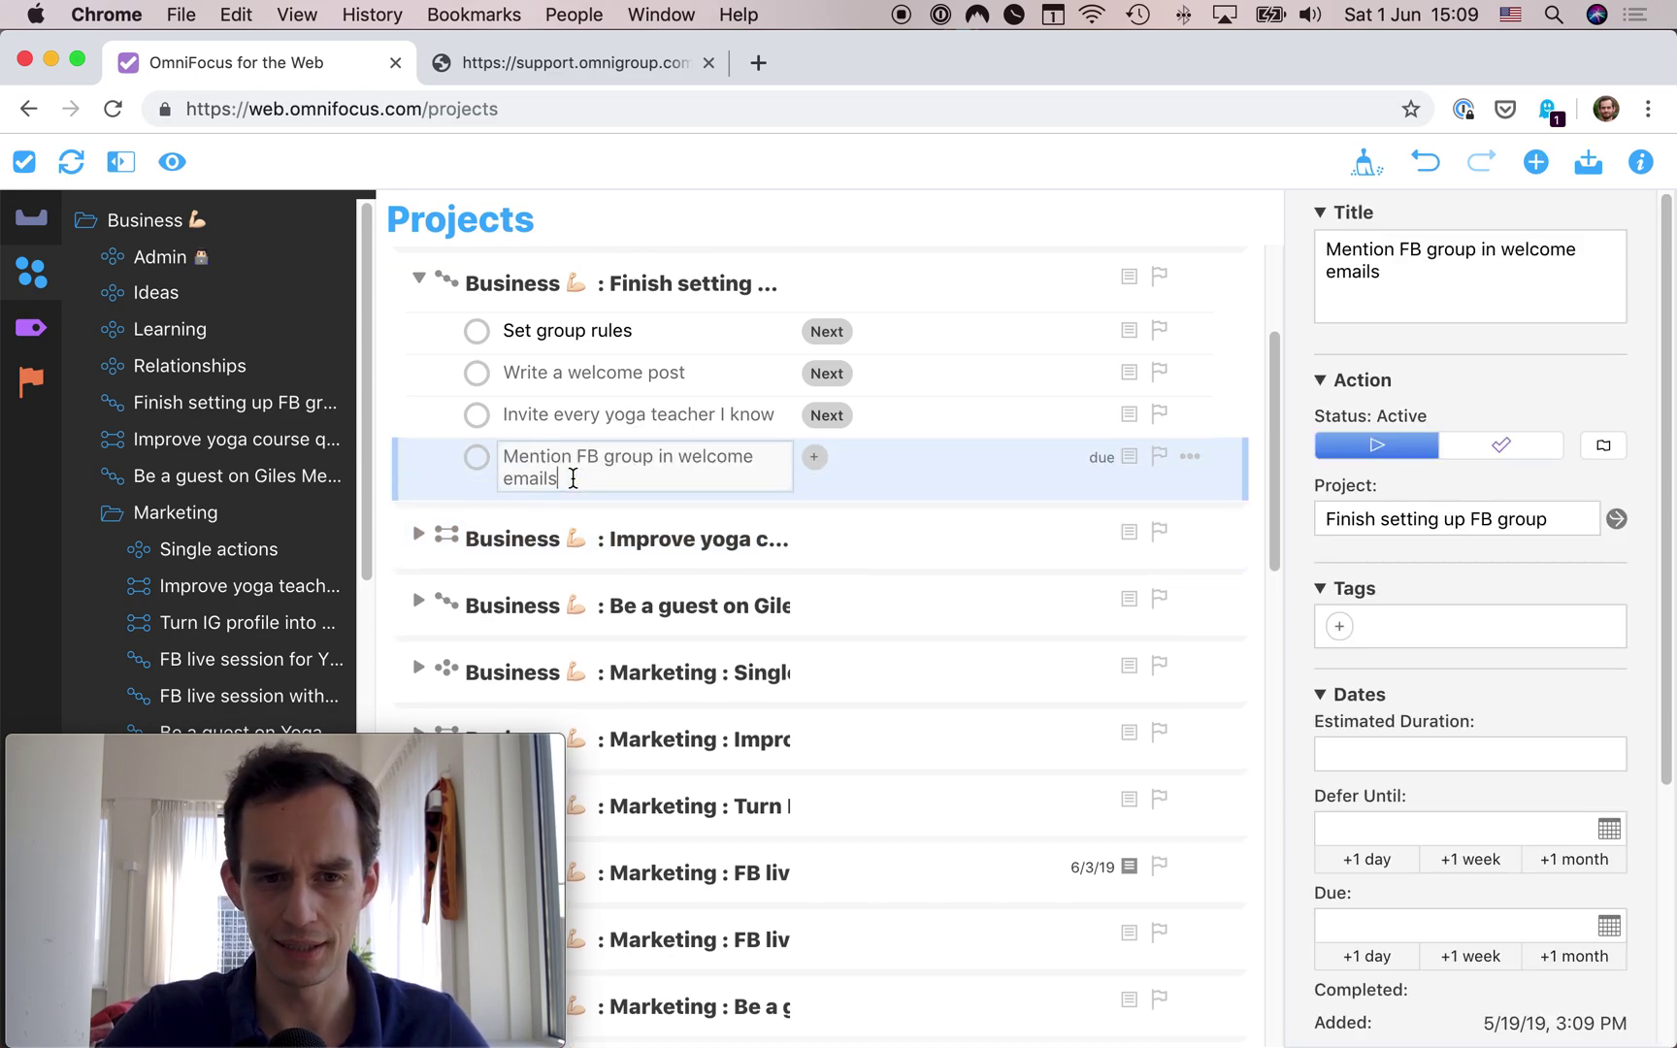
left_click(1533, 175)
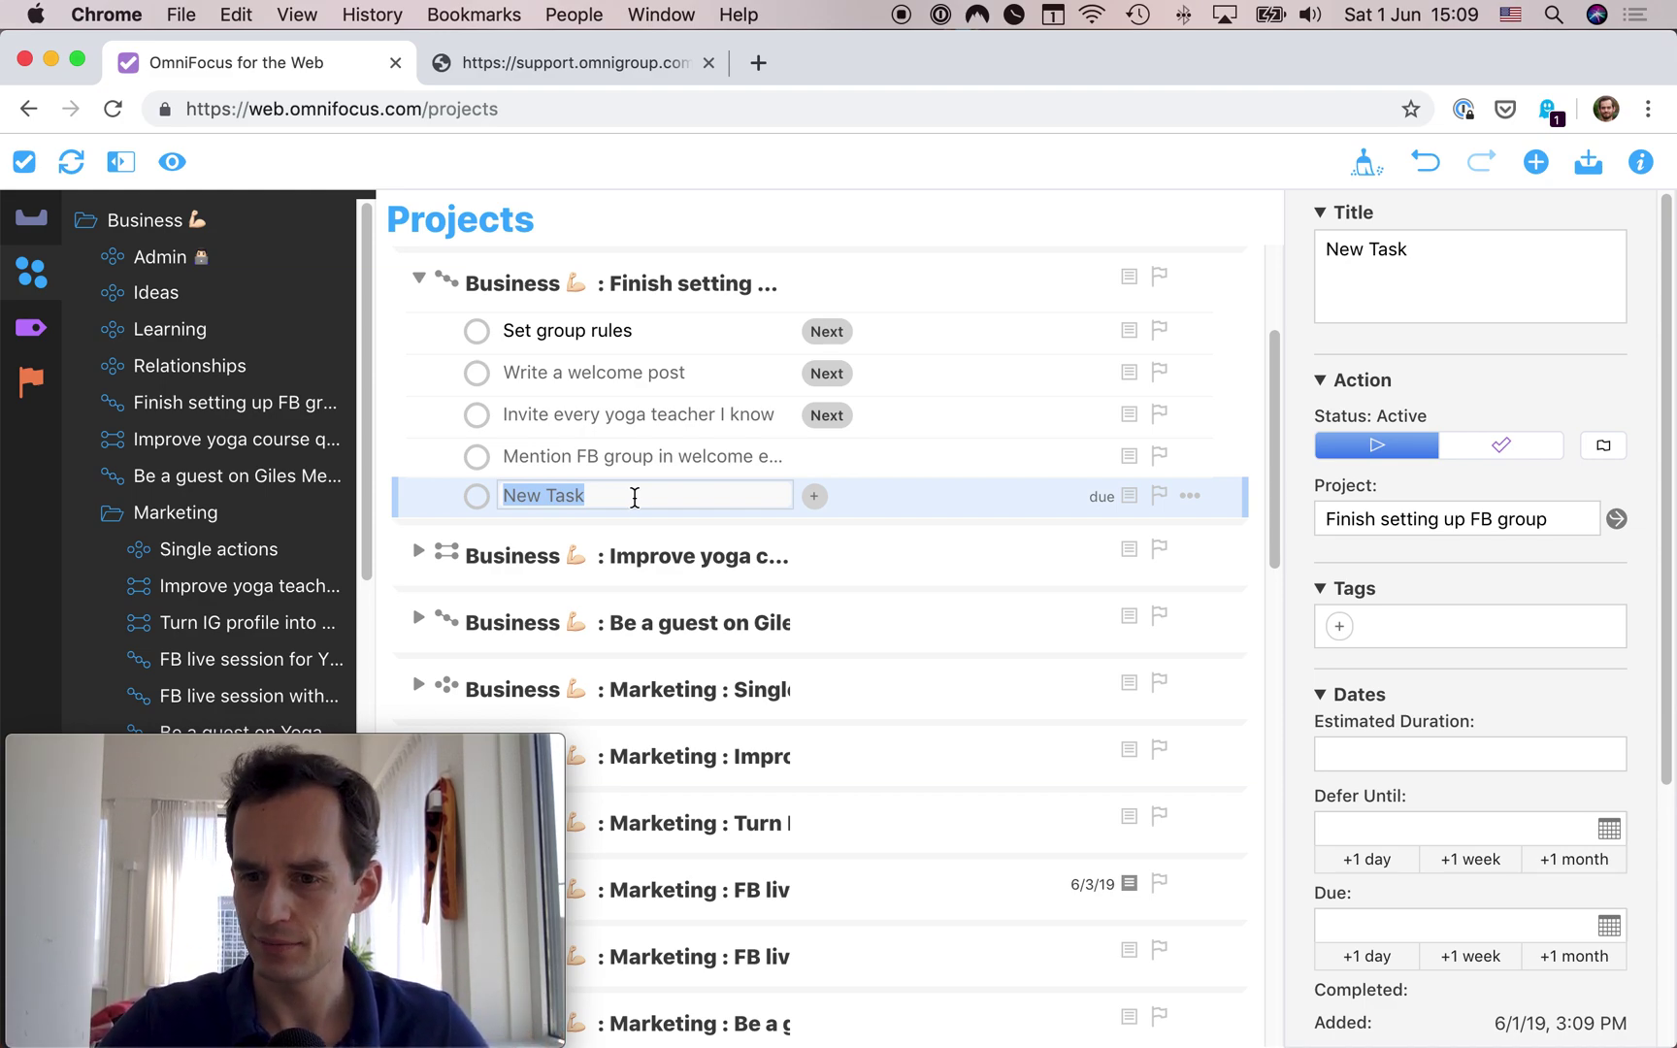
Clear the title of the newly added action
scroll(1499, 638, "down", 2)
scroll(1499, 638, "down", 3)
scroll(1499, 638, "up", 4)
left_click(639, 496)
left_click_drag(639, 496, 506, 494)
key("BackSpace")
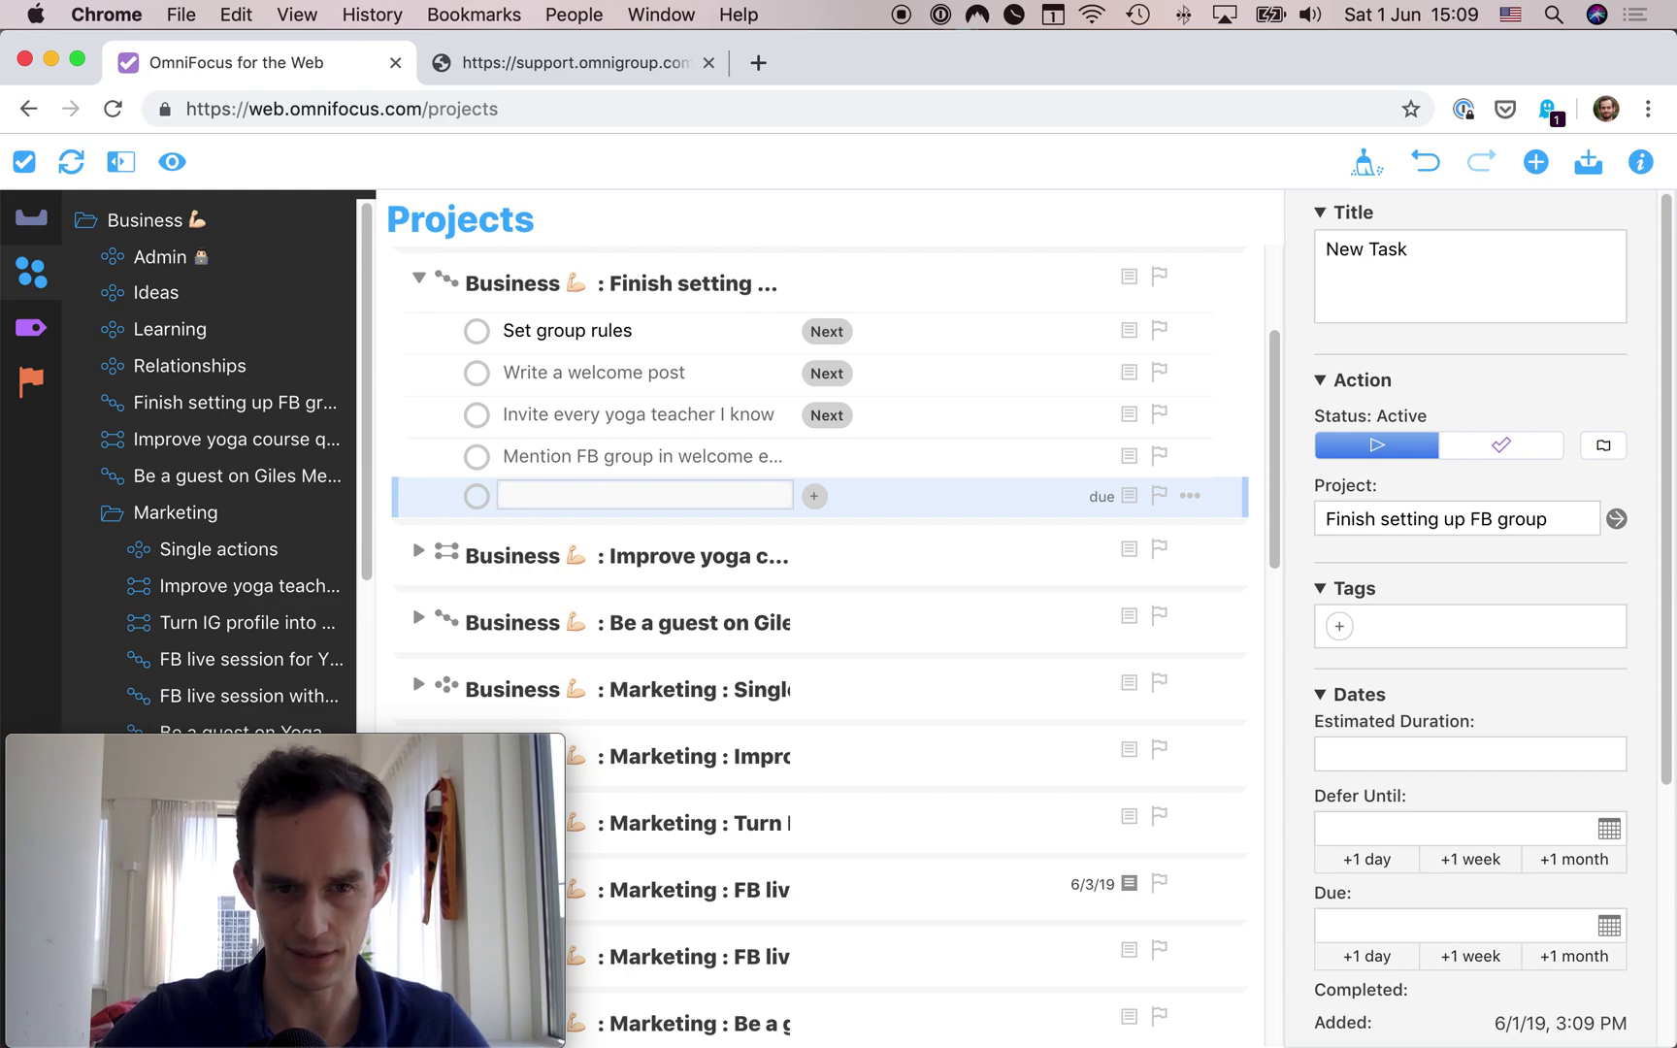
left_click(956, 446)
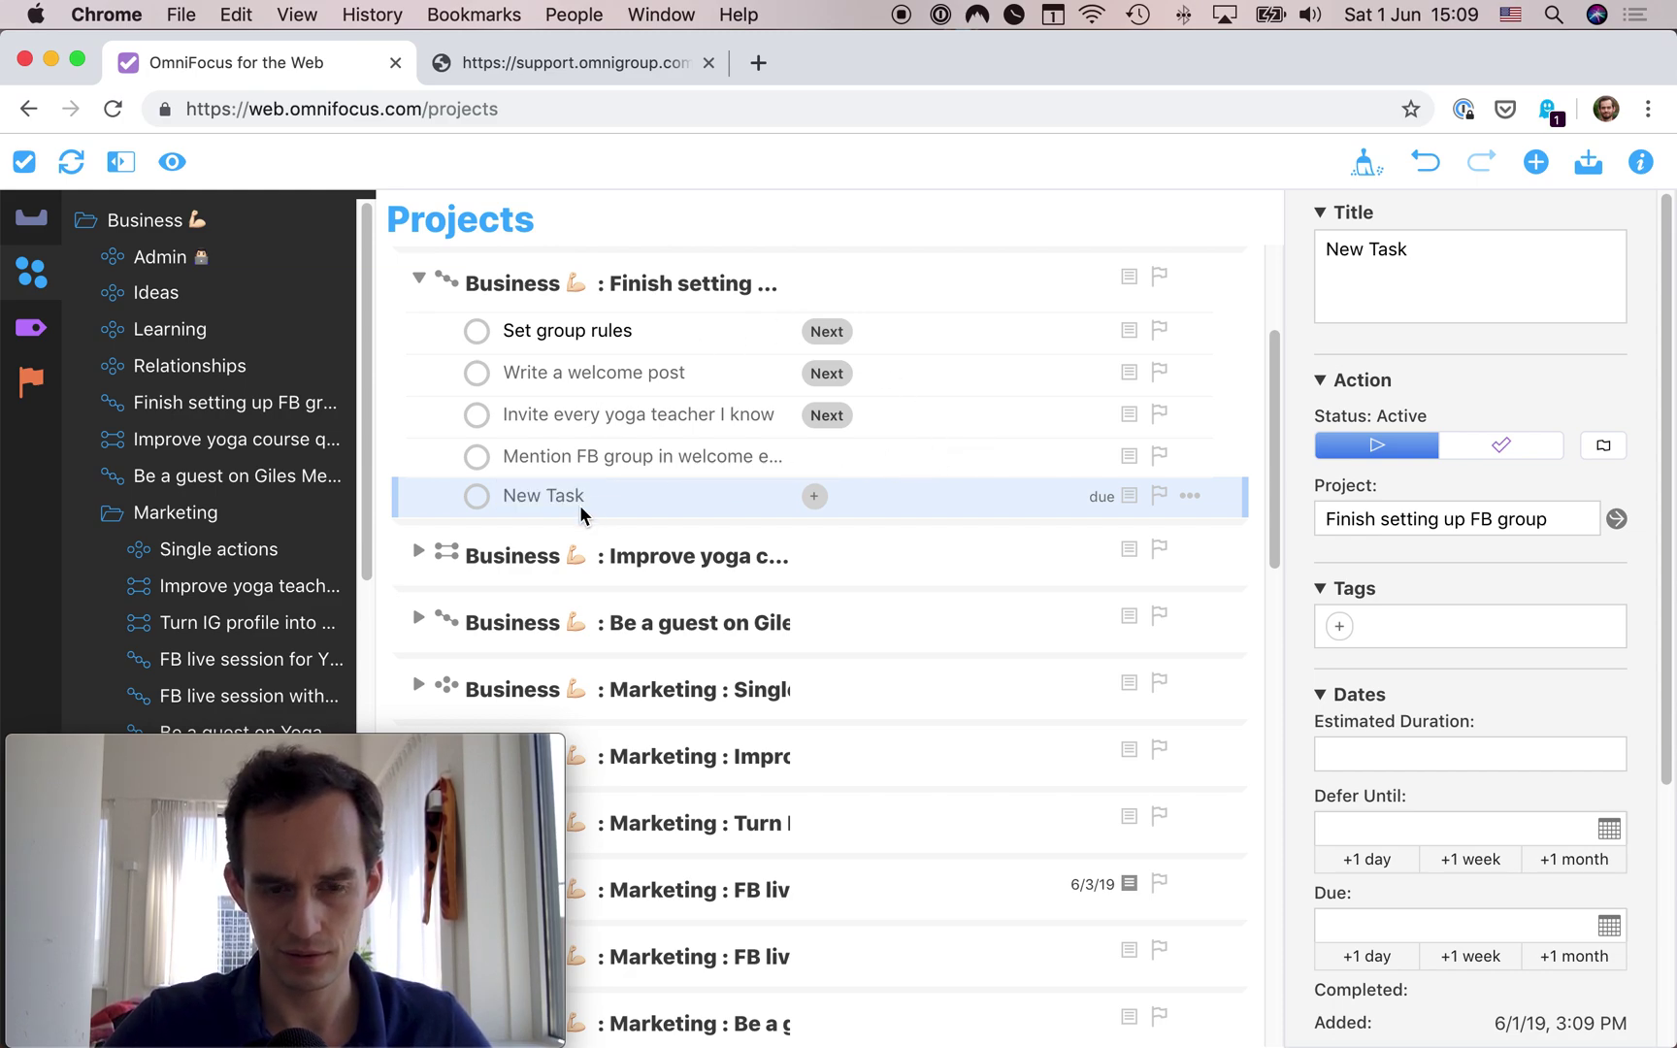
Try to bring up commands for the untitled action, dismiss the browser's options and reselect the action
left_click(580, 505)
right_click(559, 495)
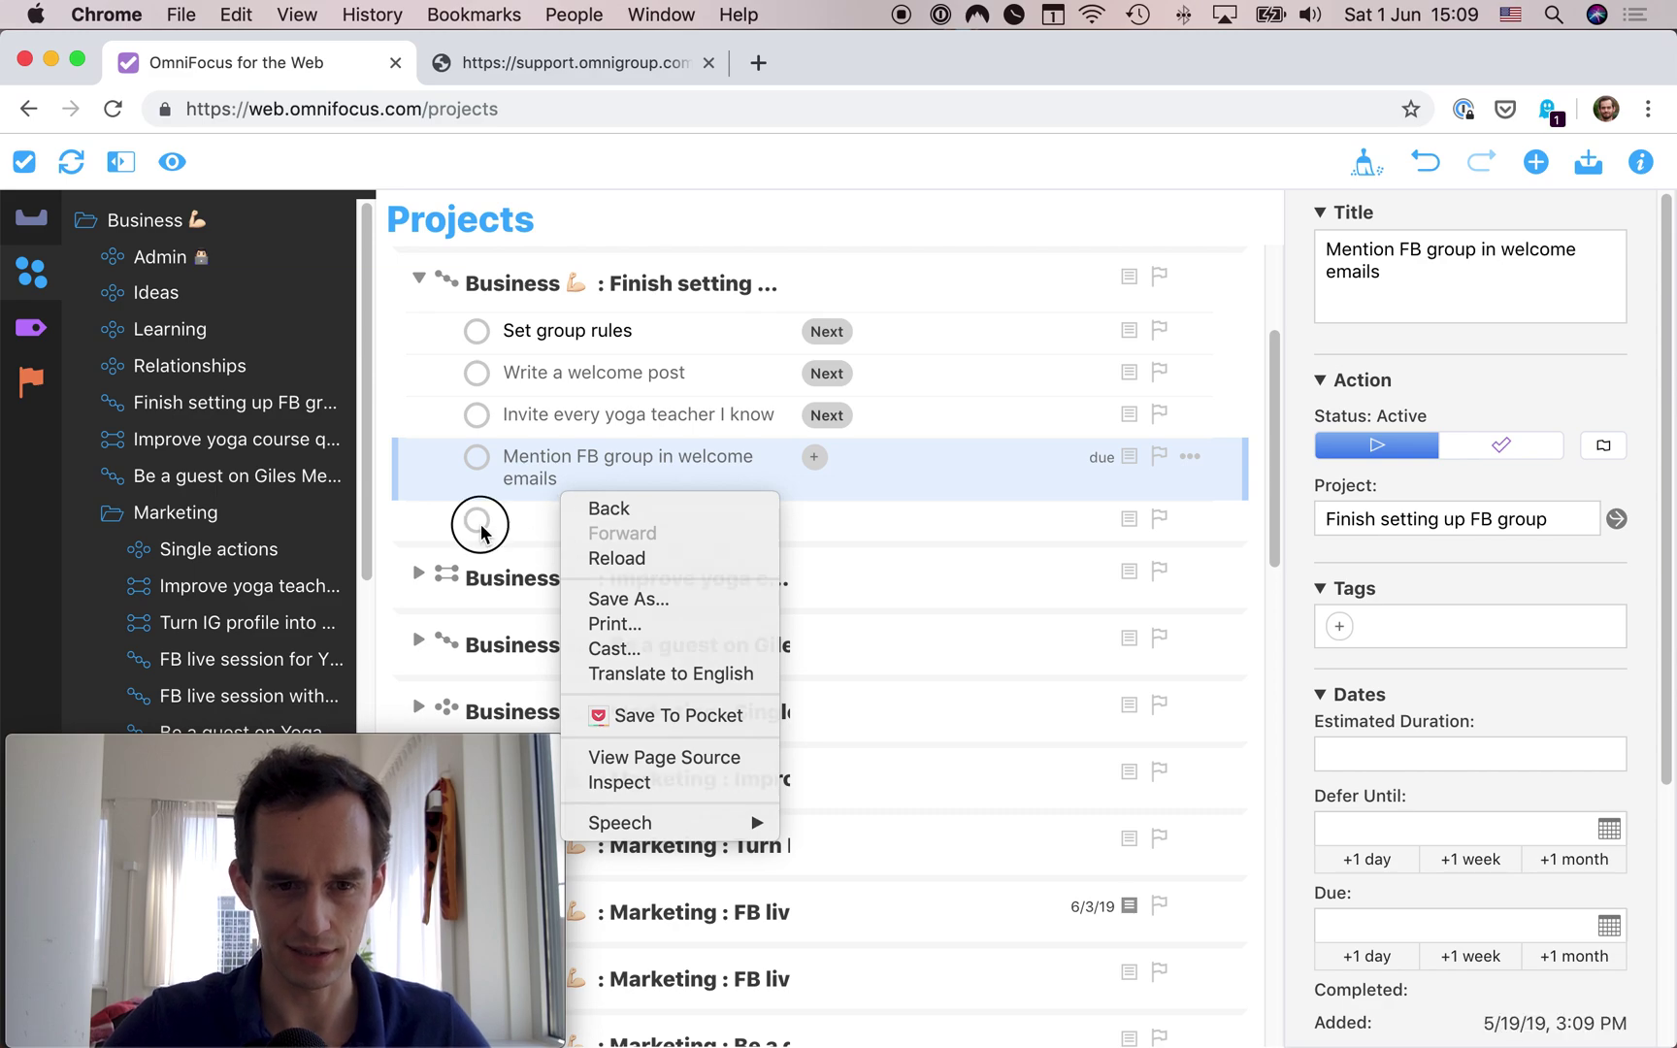
left_click(543, 524)
left_click(546, 525)
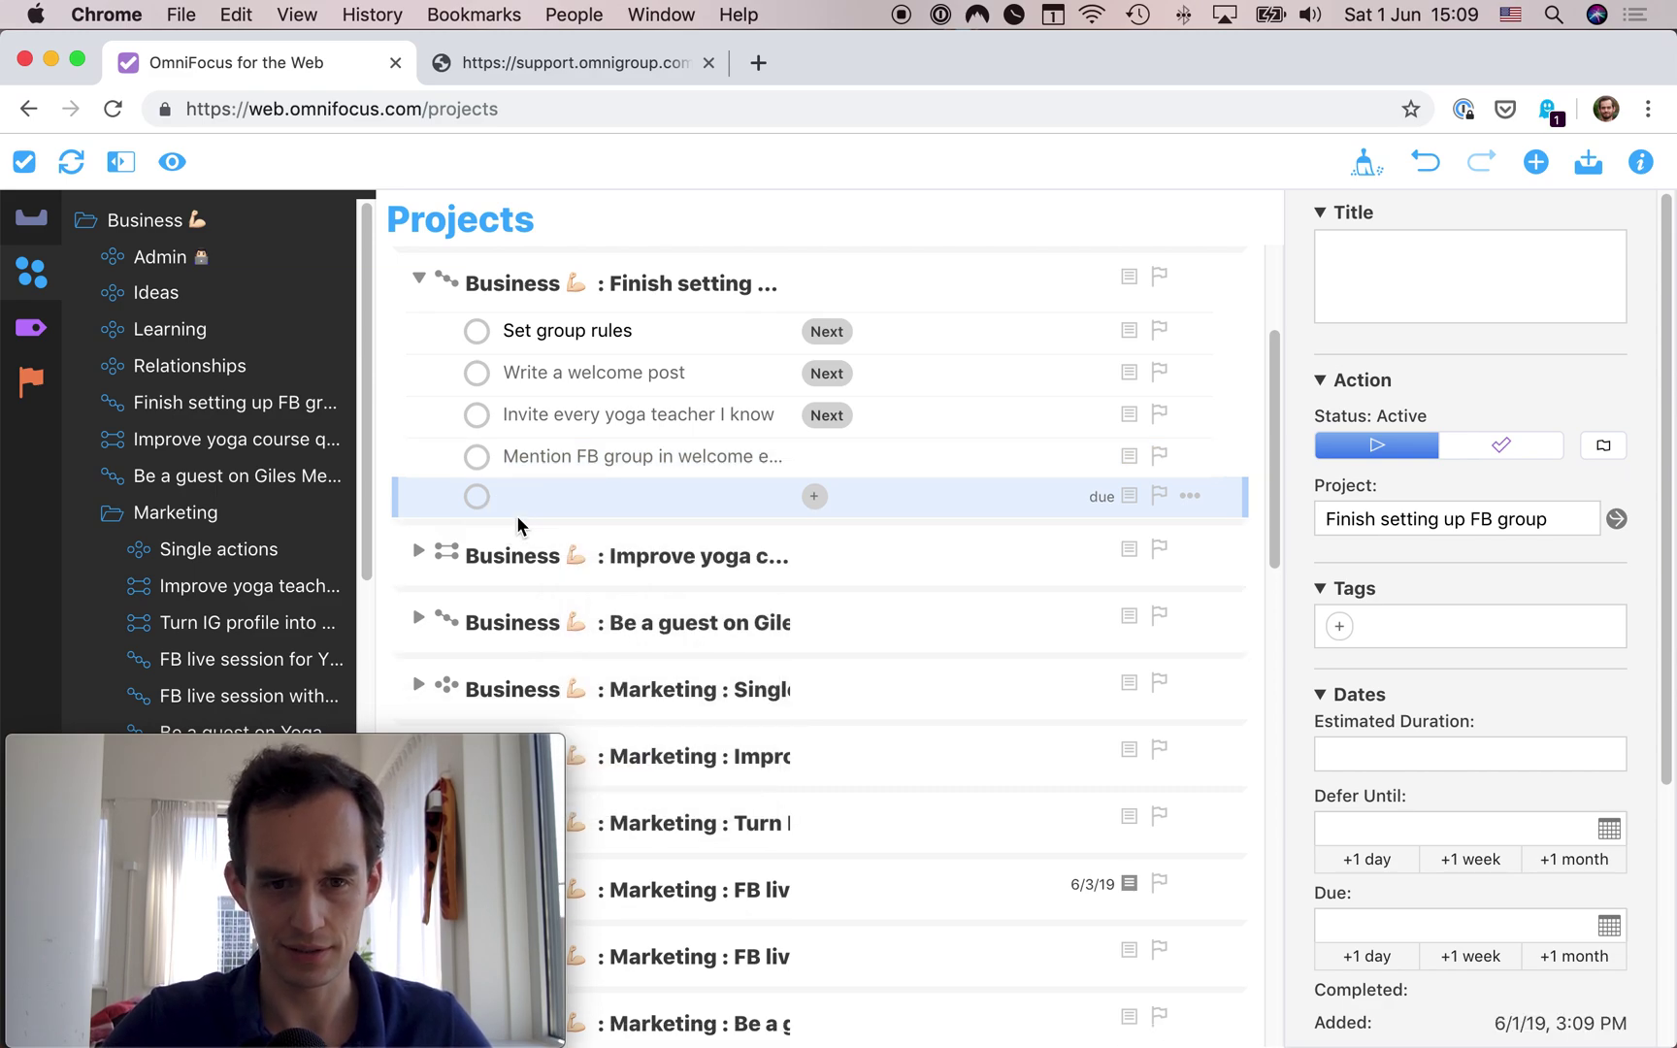
key("Escape")
left_click(577, 496)
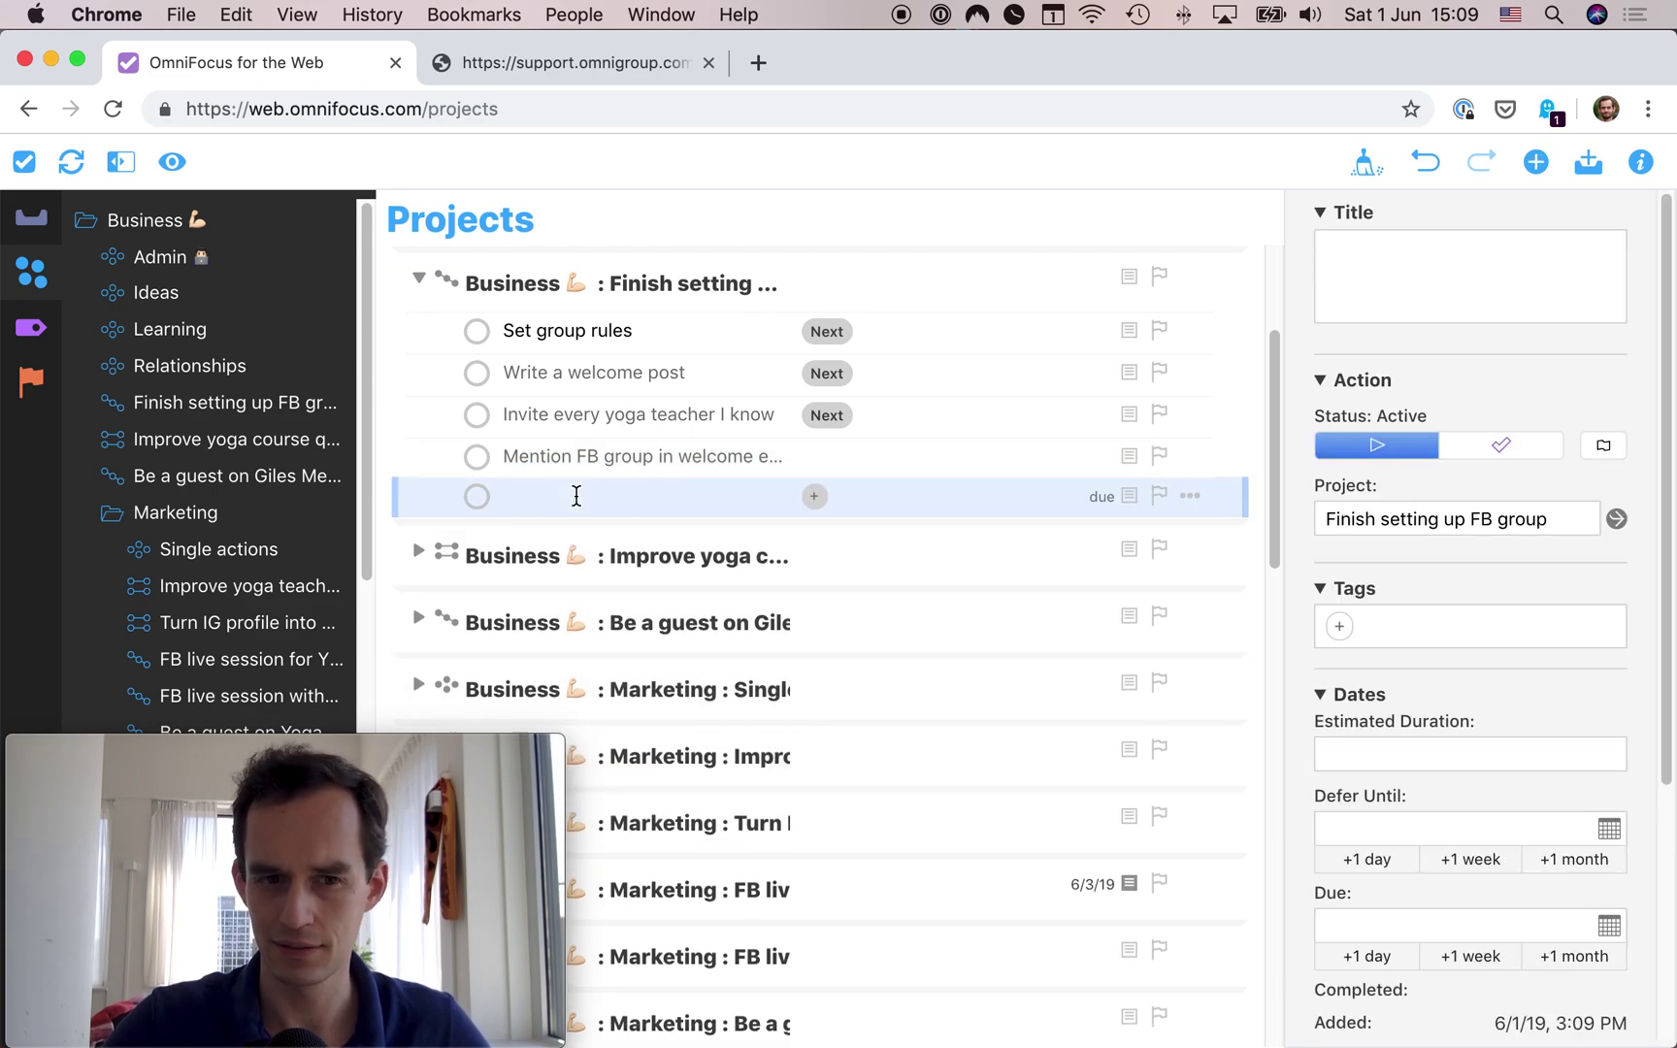
Delete the untitled action from the "Finish setting up FB group" project
scroll(1498, 531, "down", 5)
scroll(1497, 531, "up", 5)
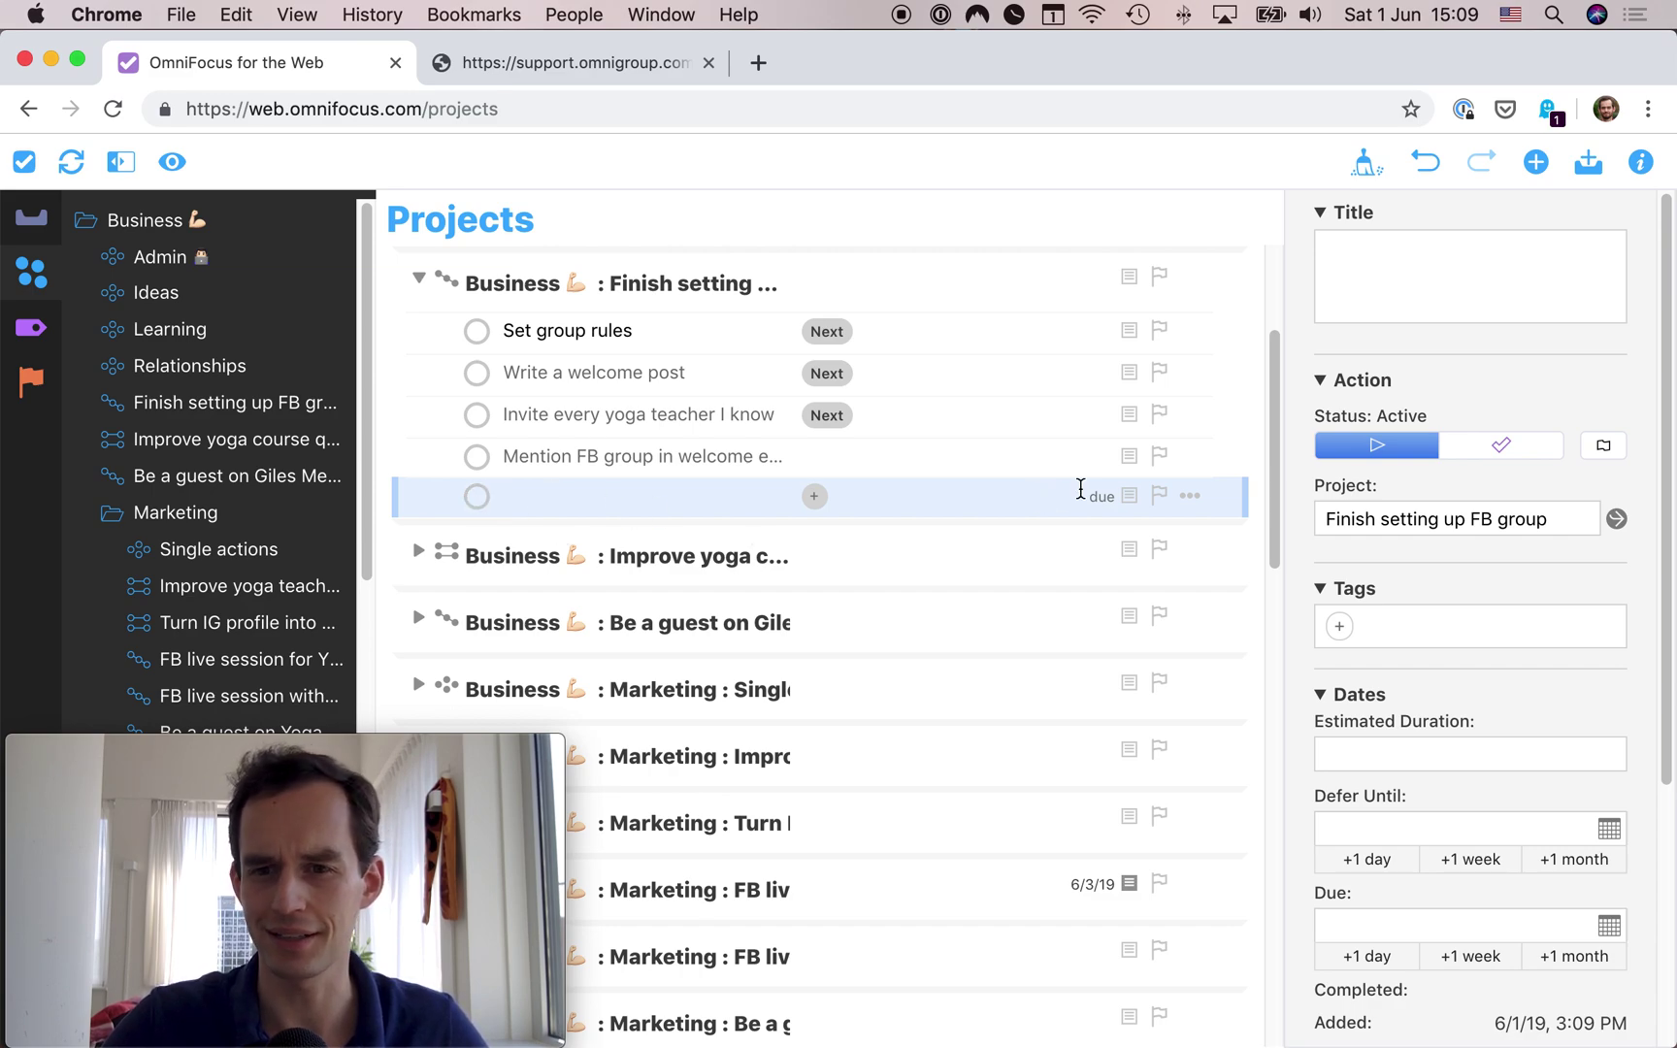
left_click(1191, 498)
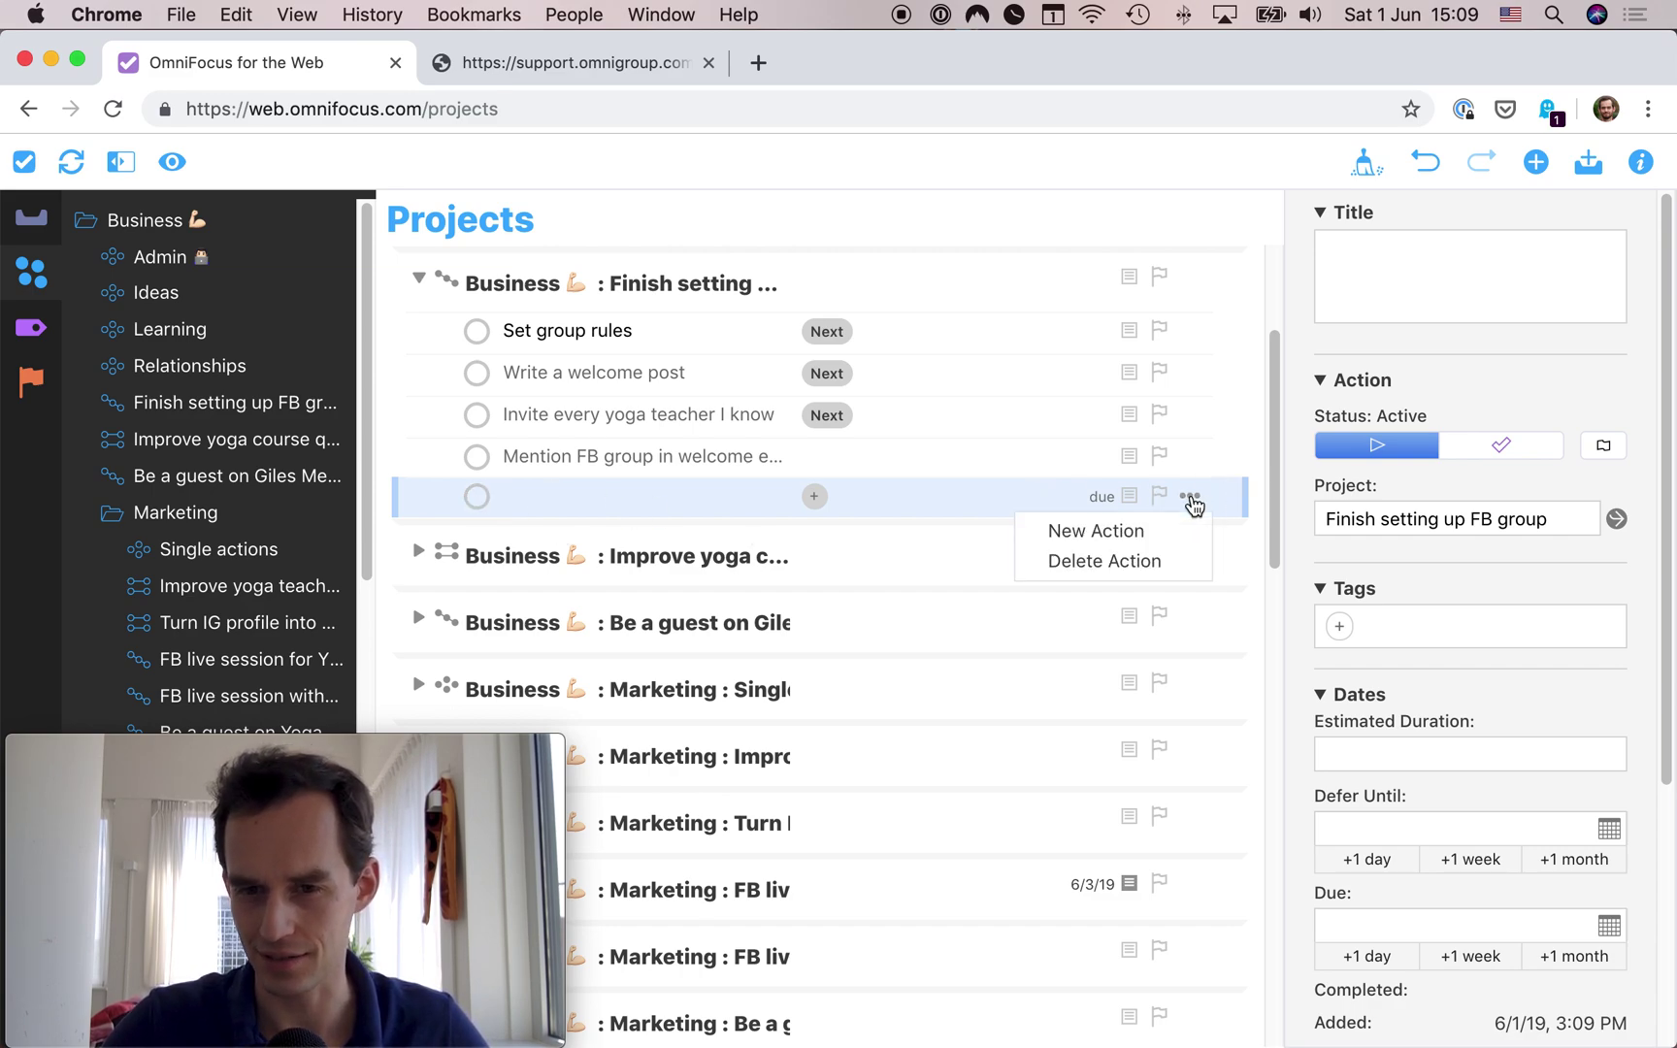
left_click(1132, 558)
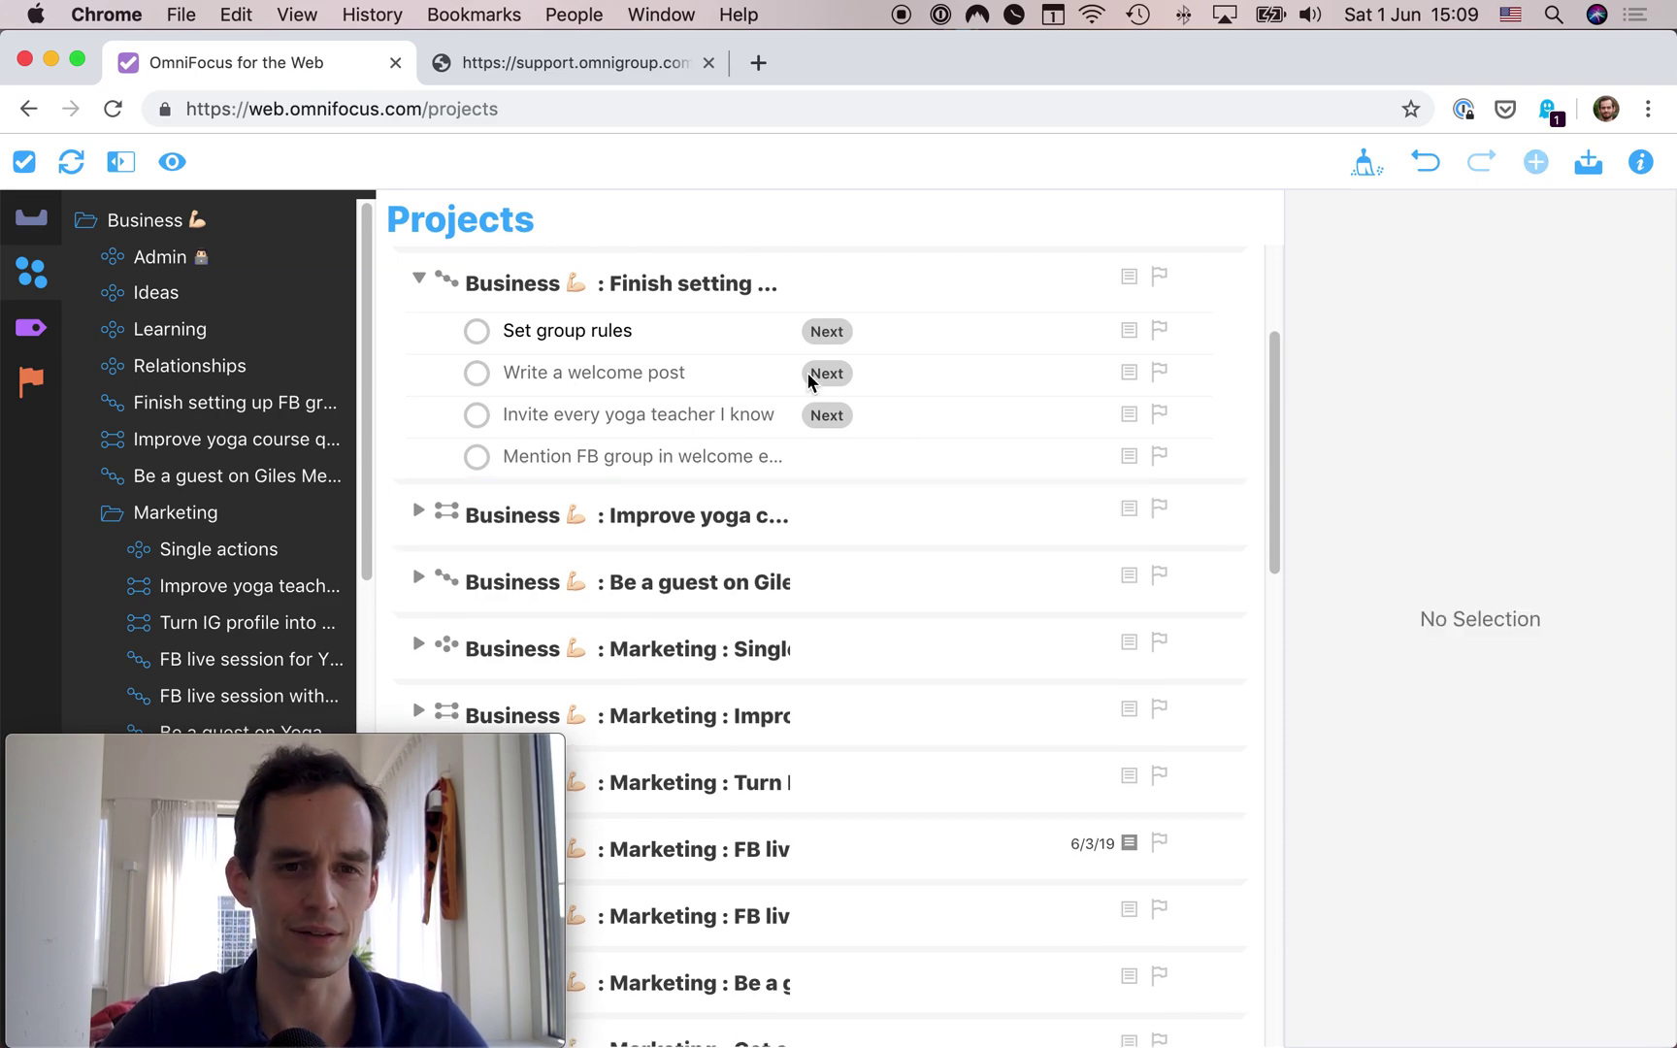
Select the "Invite every yoga teacher I know" action and move the Movie Recording window so it uncovers the project sidebar
scroll(807, 372, "up", 5)
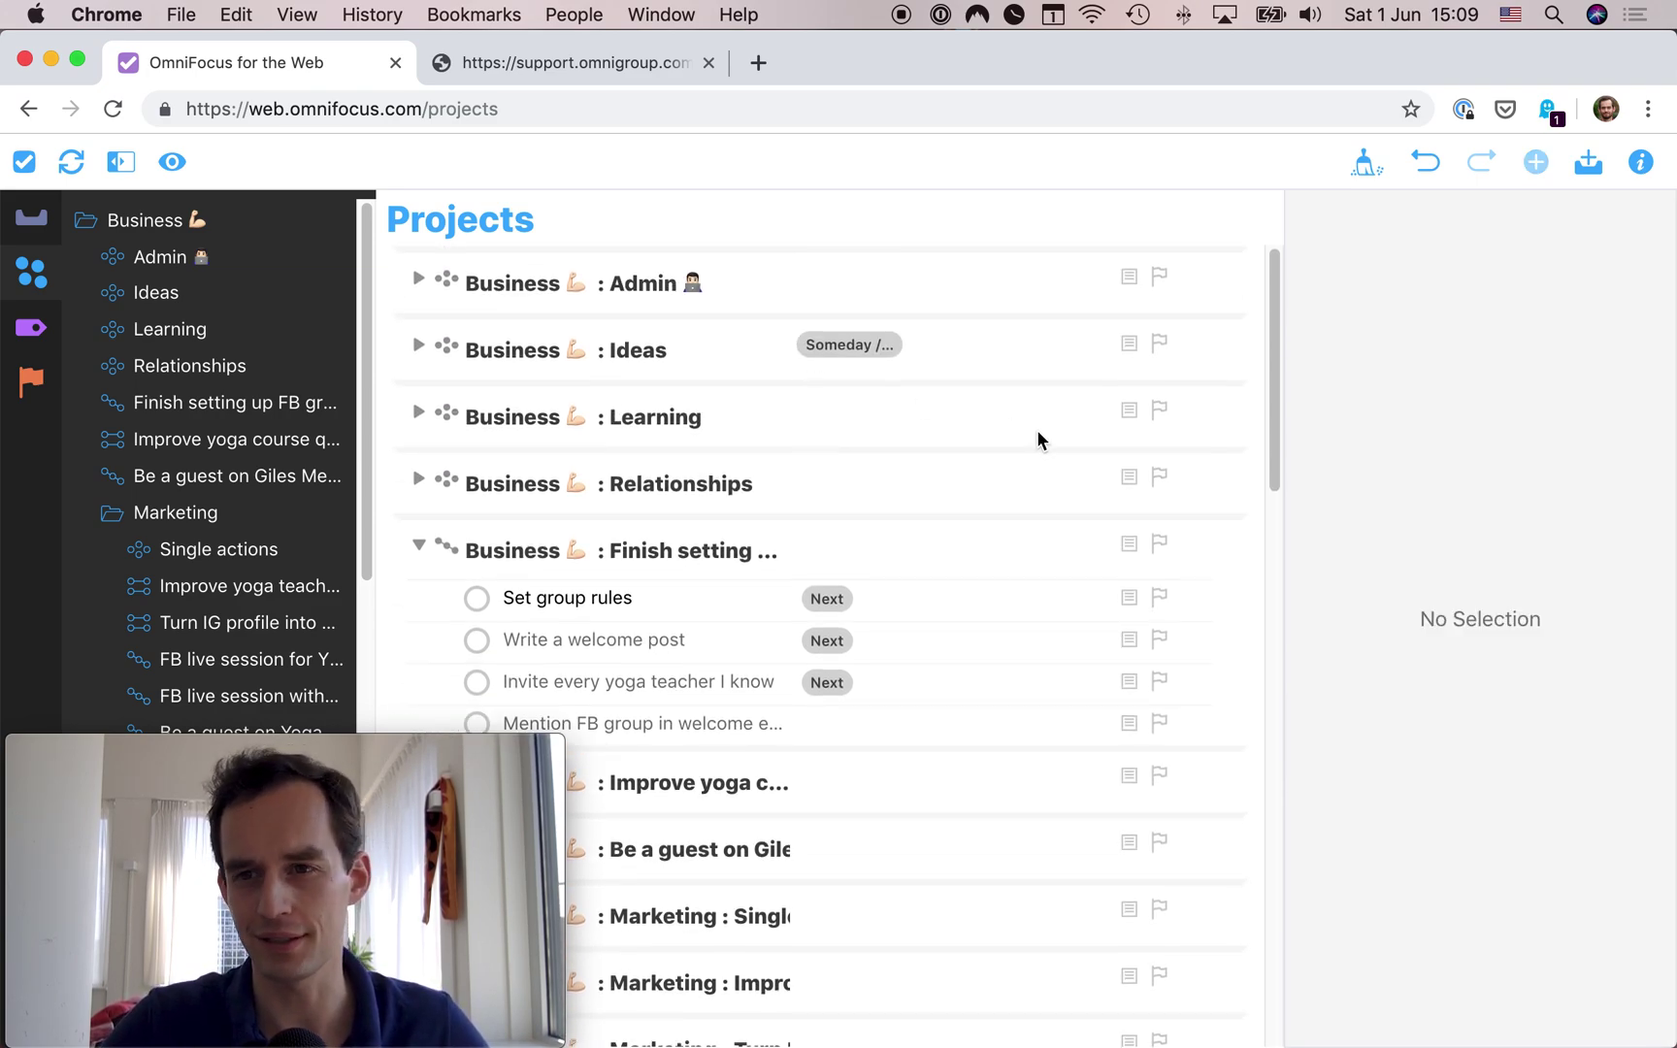
left_click(632, 668)
left_click(319, 759)
left_click_drag(319, 759, 1440, 757)
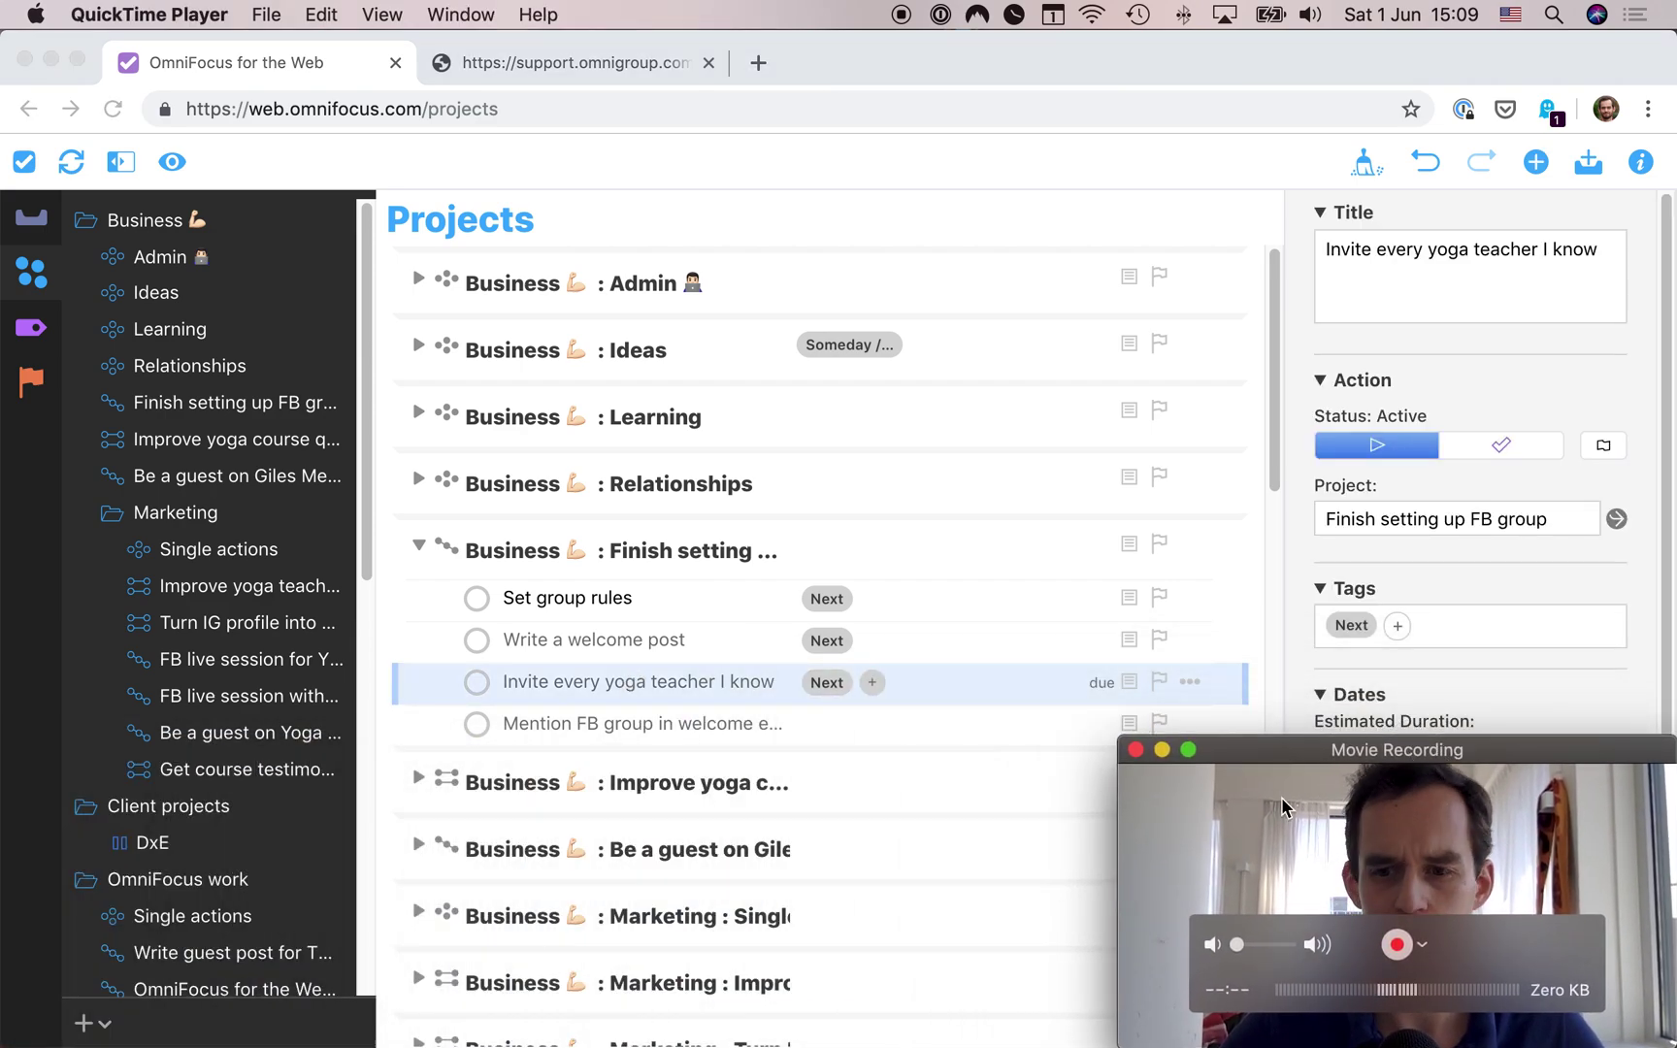
left_click(602, 312)
left_click(864, 58)
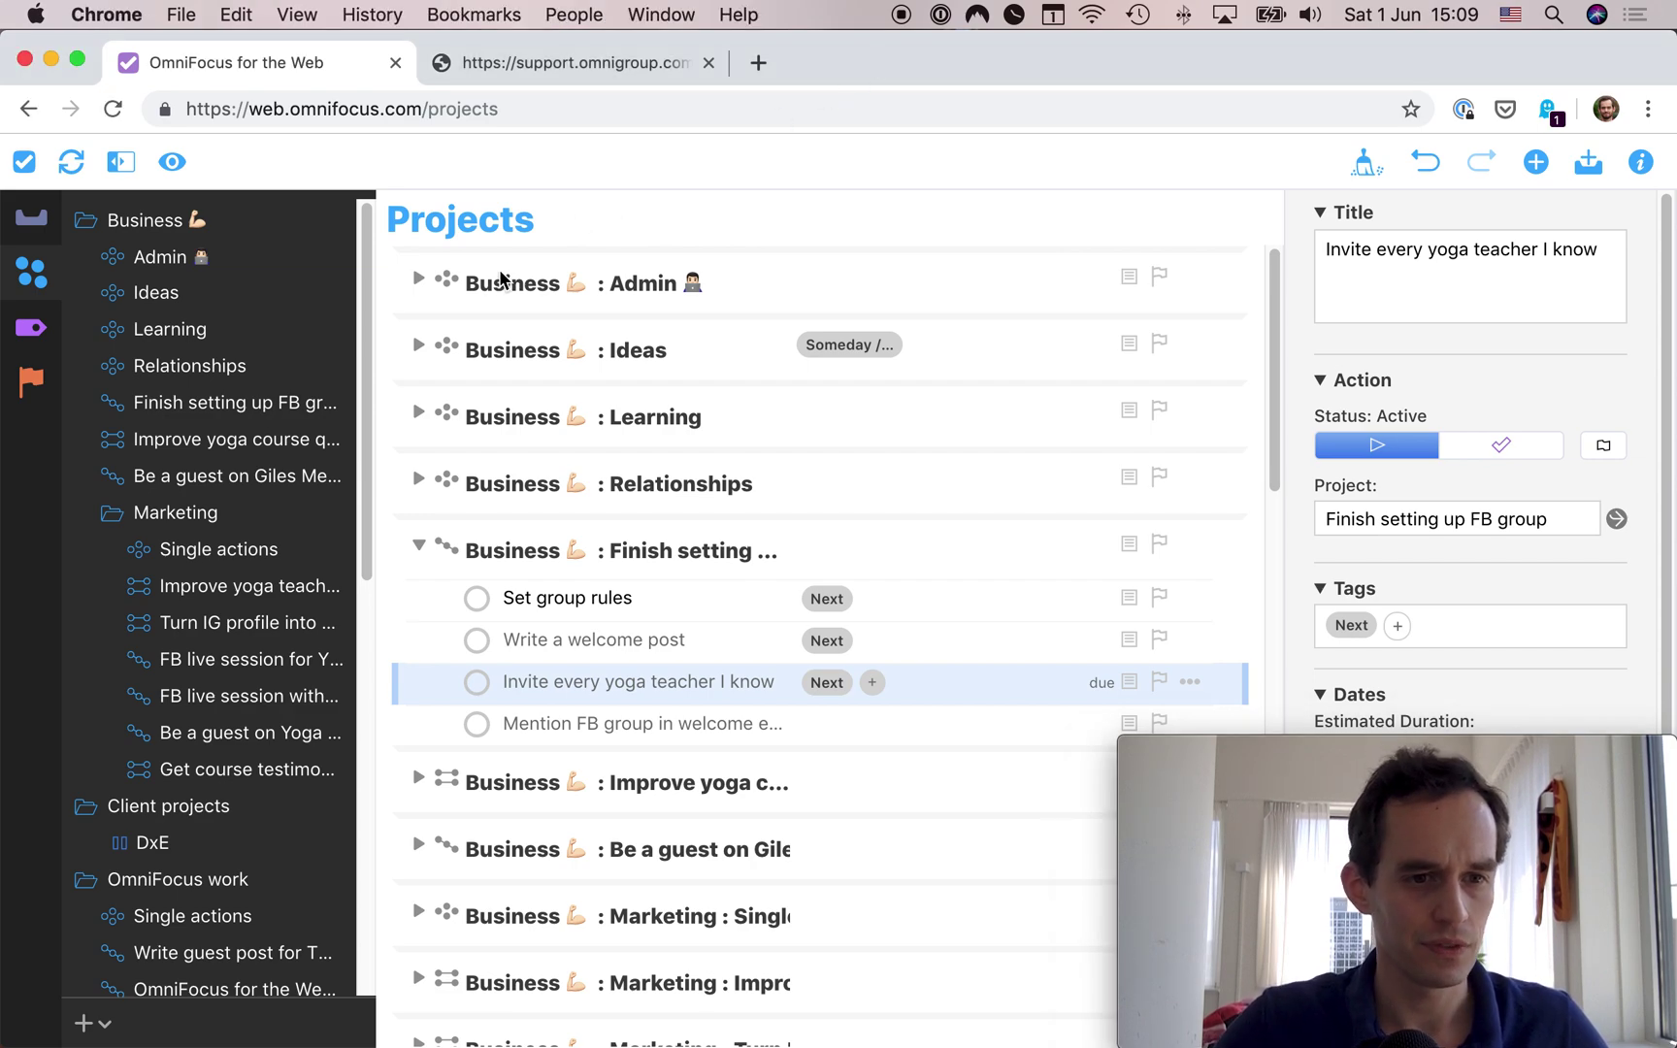
Look at the options for creating parallel projects, sequential projects, single action lists and folders, and close them
scroll(160, 582, "down", 10)
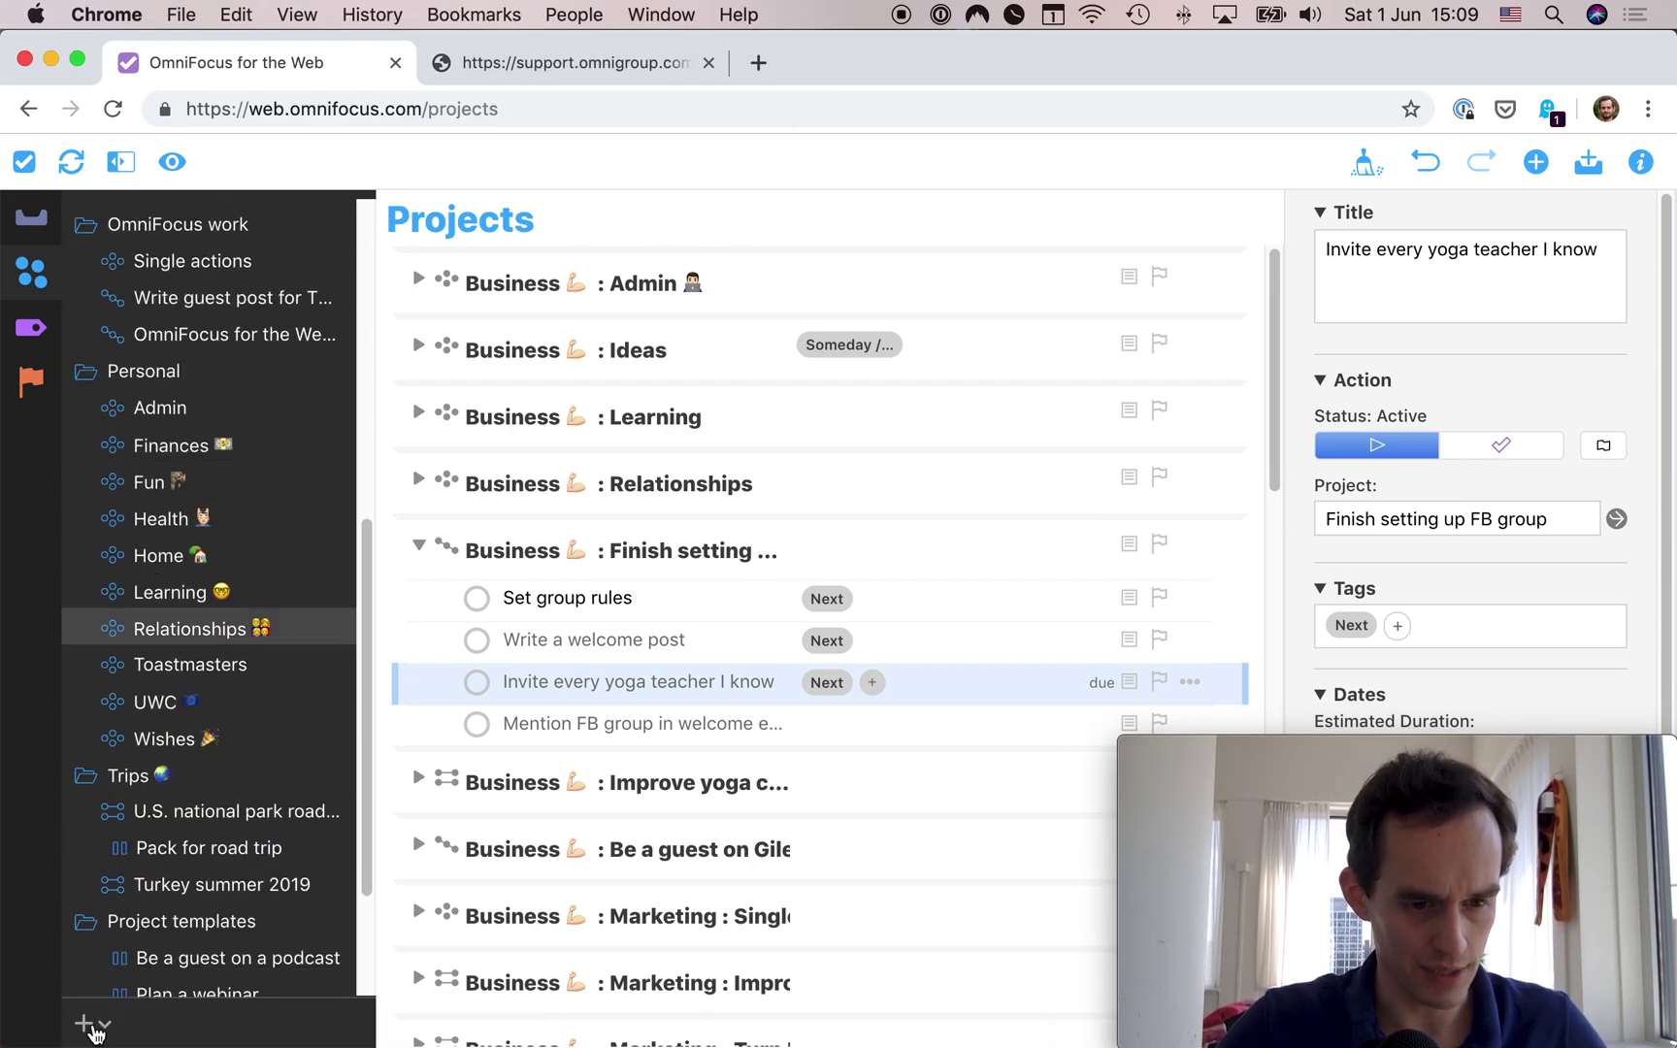
left_click(84, 1023)
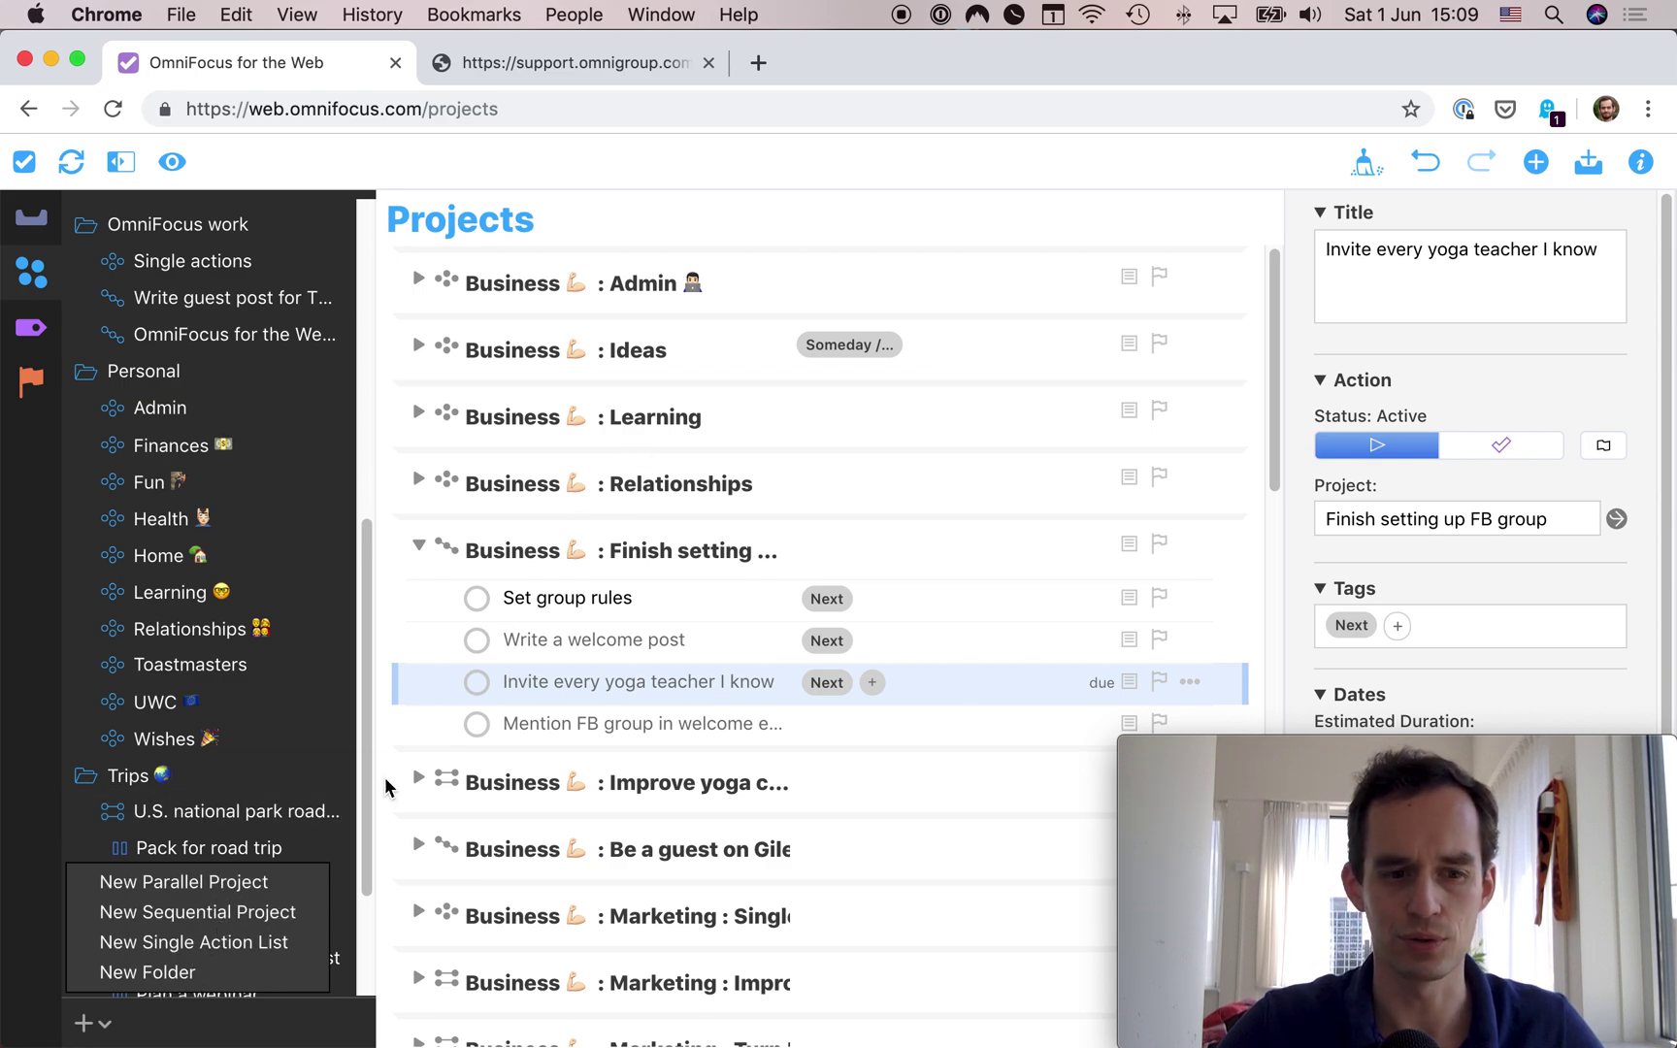
left_click(83, 1023)
scroll(289, 614, "up", 5)
scroll(289, 613, "up", 5)
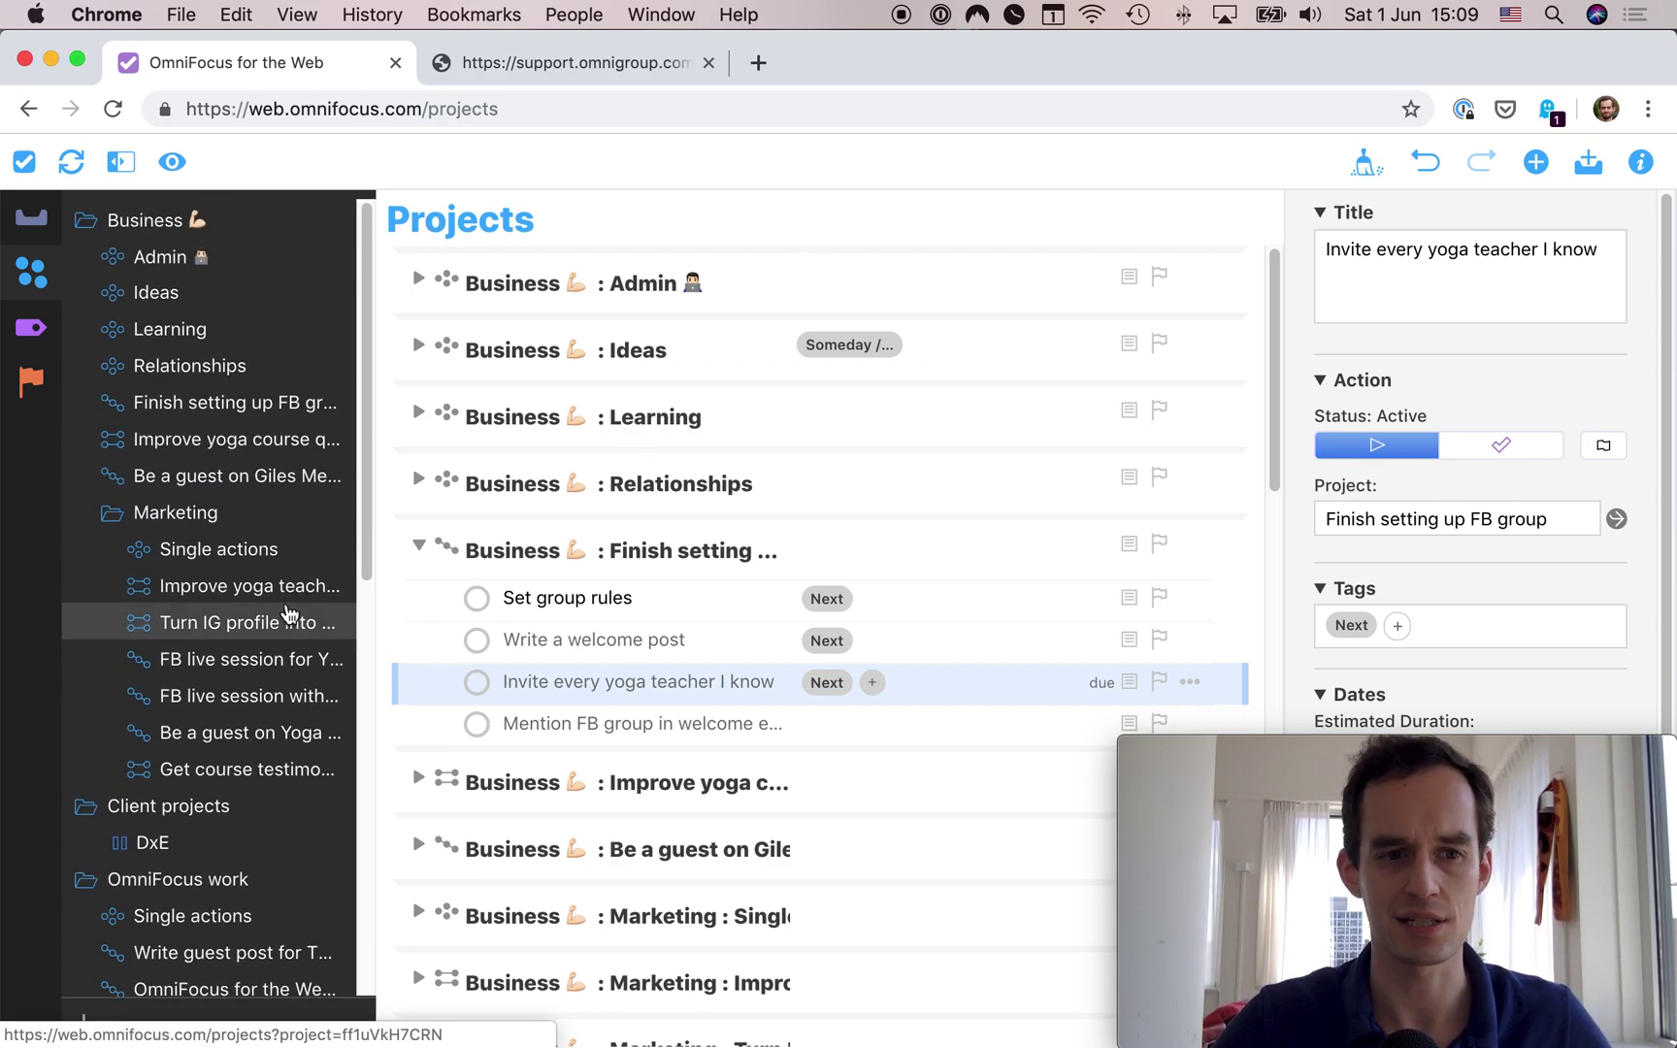
Switch to the Tags perspective and view only the actions tagged "Next"
left_click(32, 331)
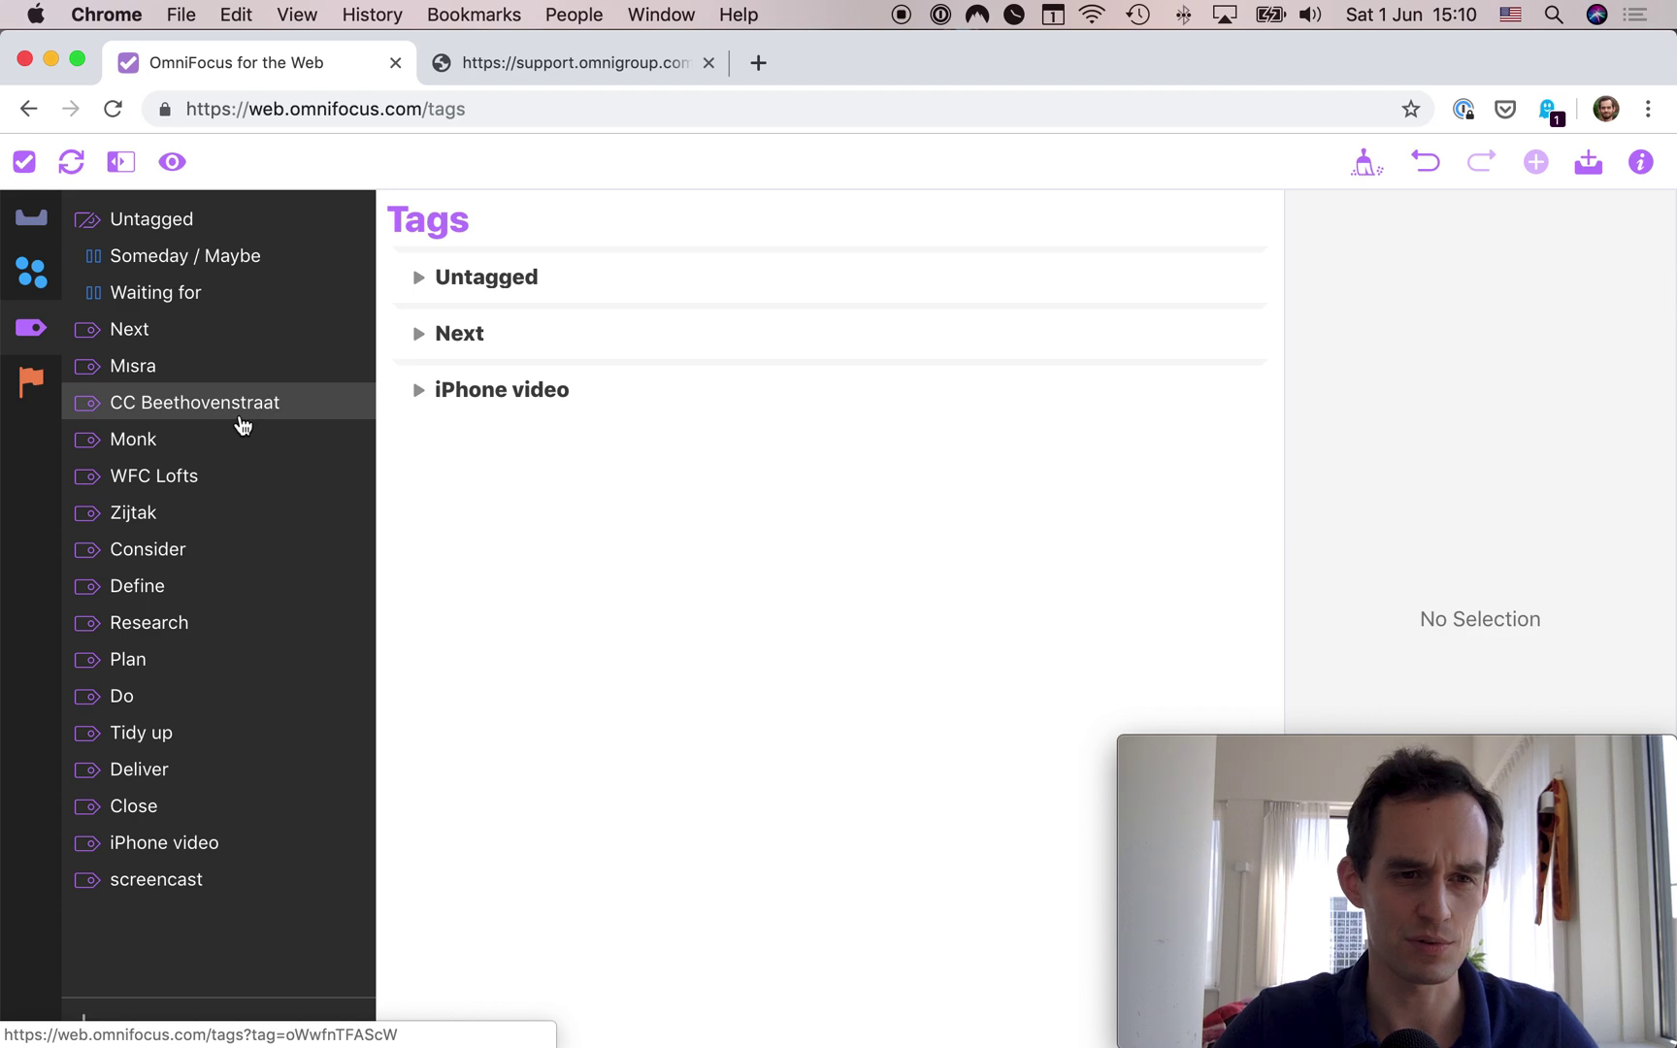
left_click(145, 330)
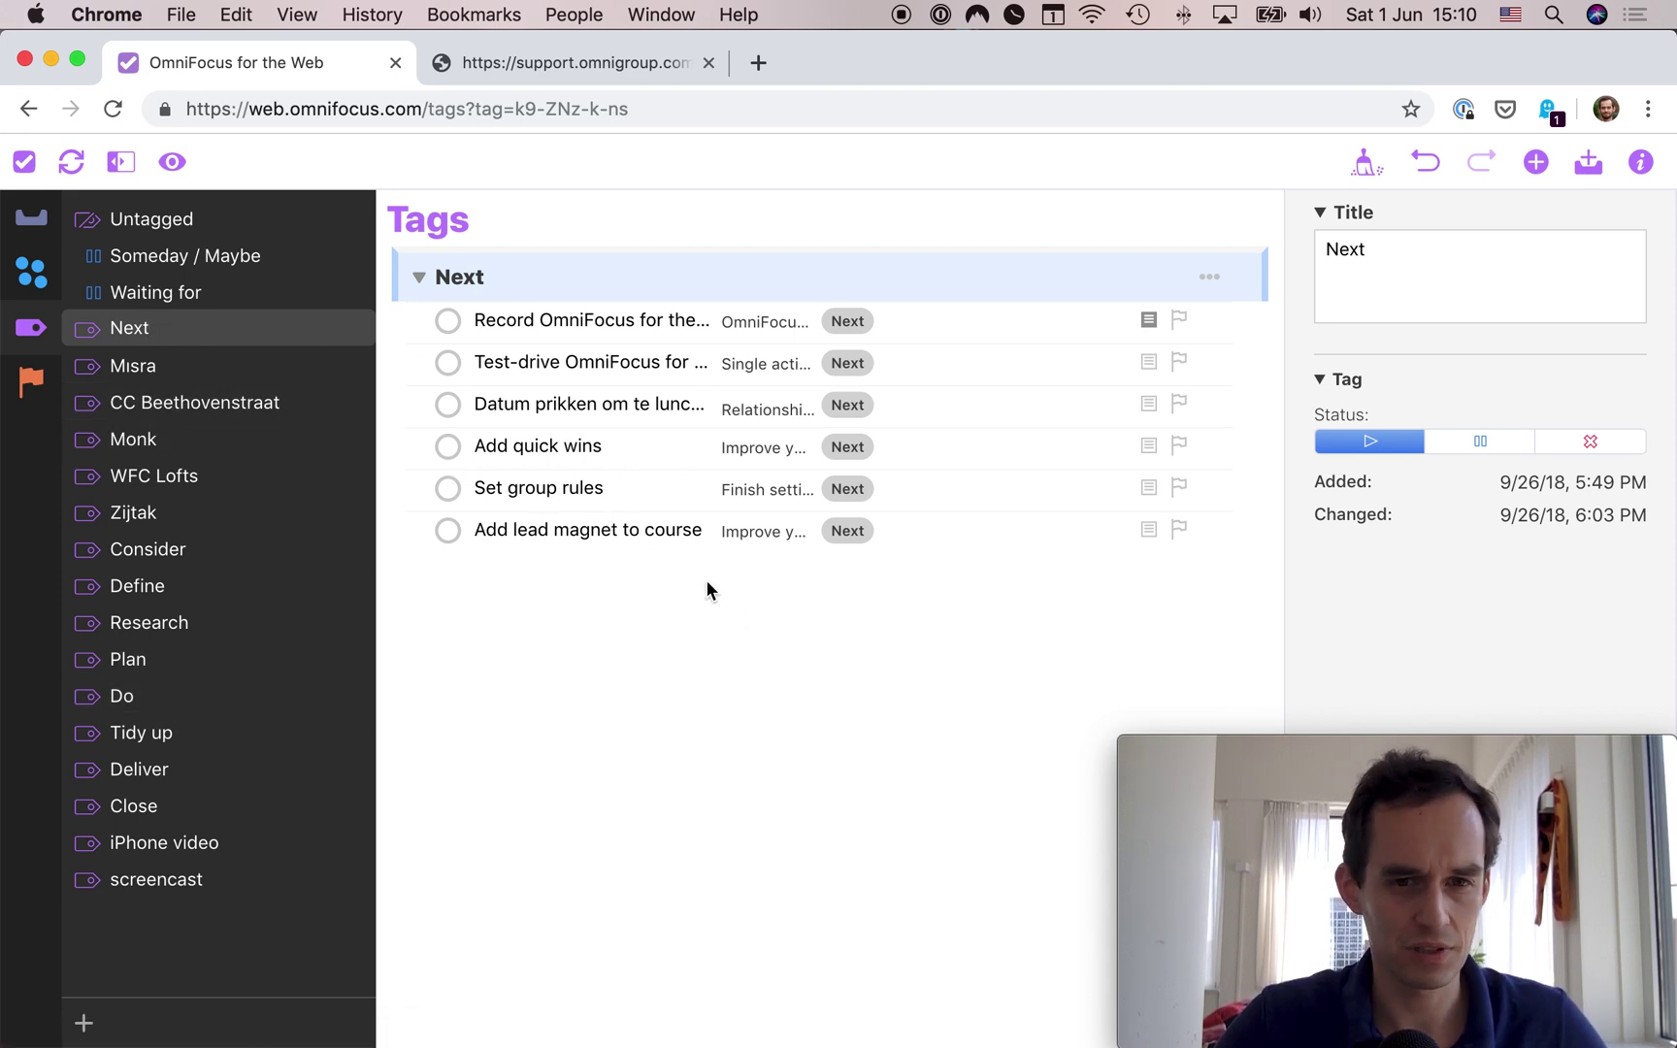
Look at the Flagged and Inbox perspectives, and return to Projects to look down the project list
left_click(31, 392)
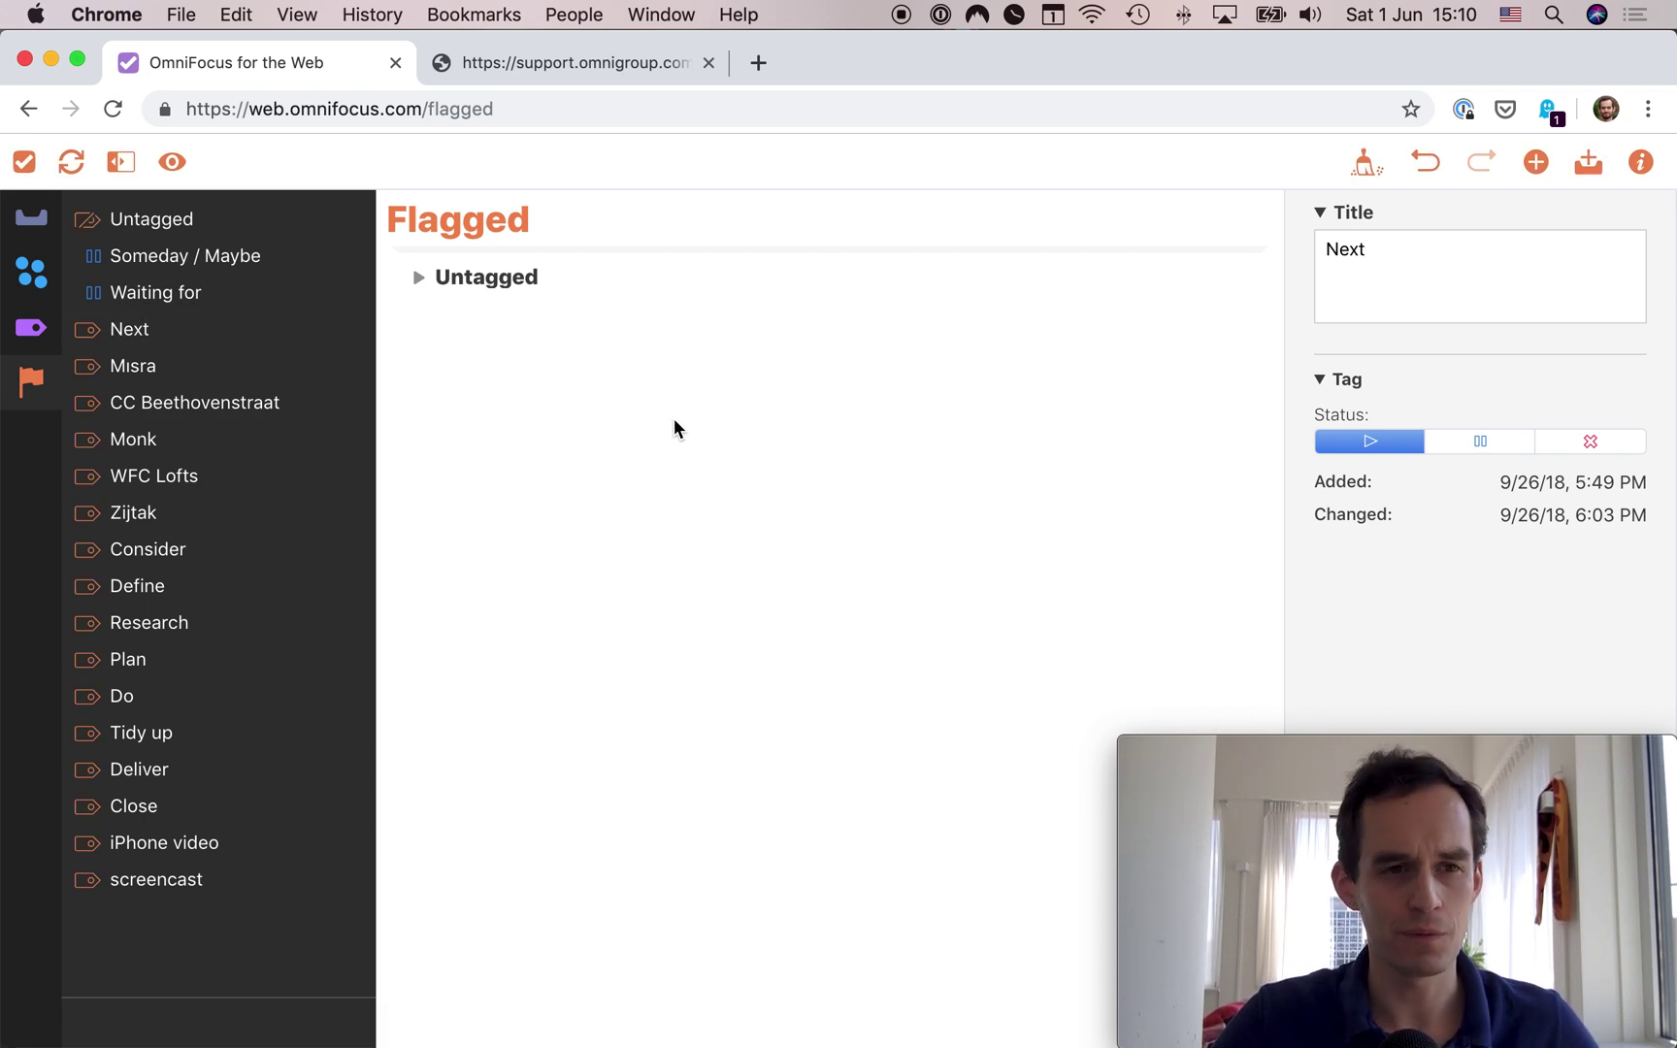
left_click(37, 229)
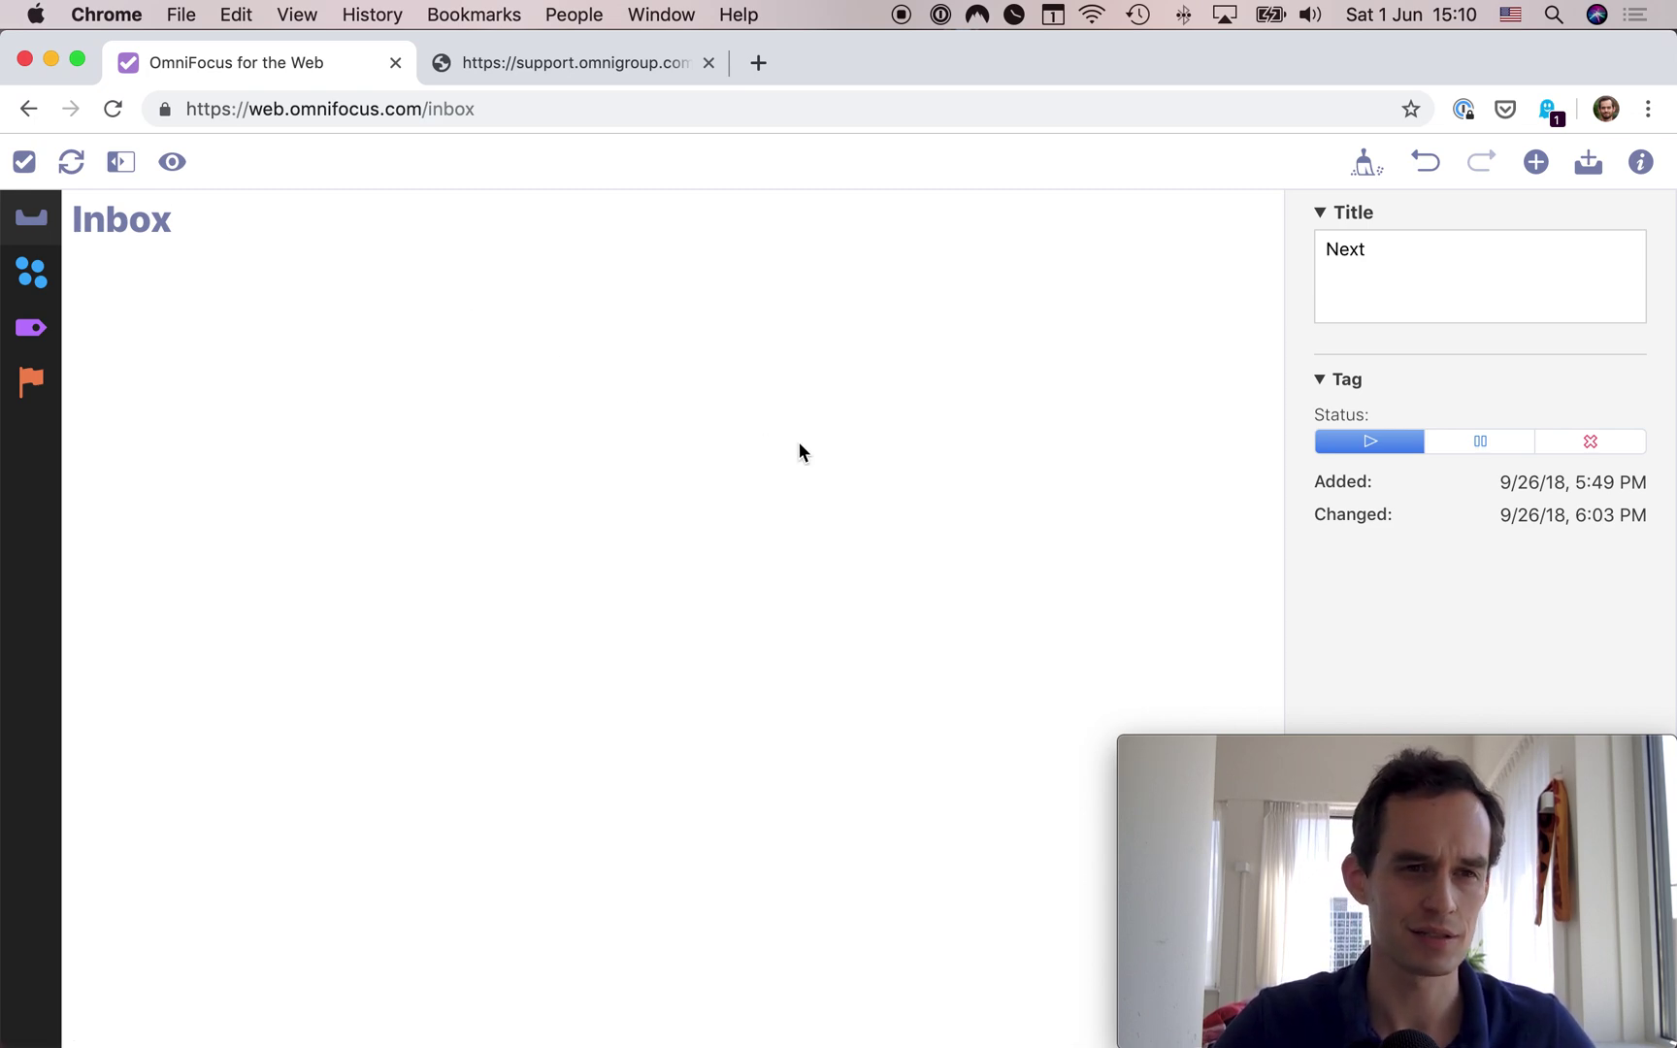
left_click(31, 272)
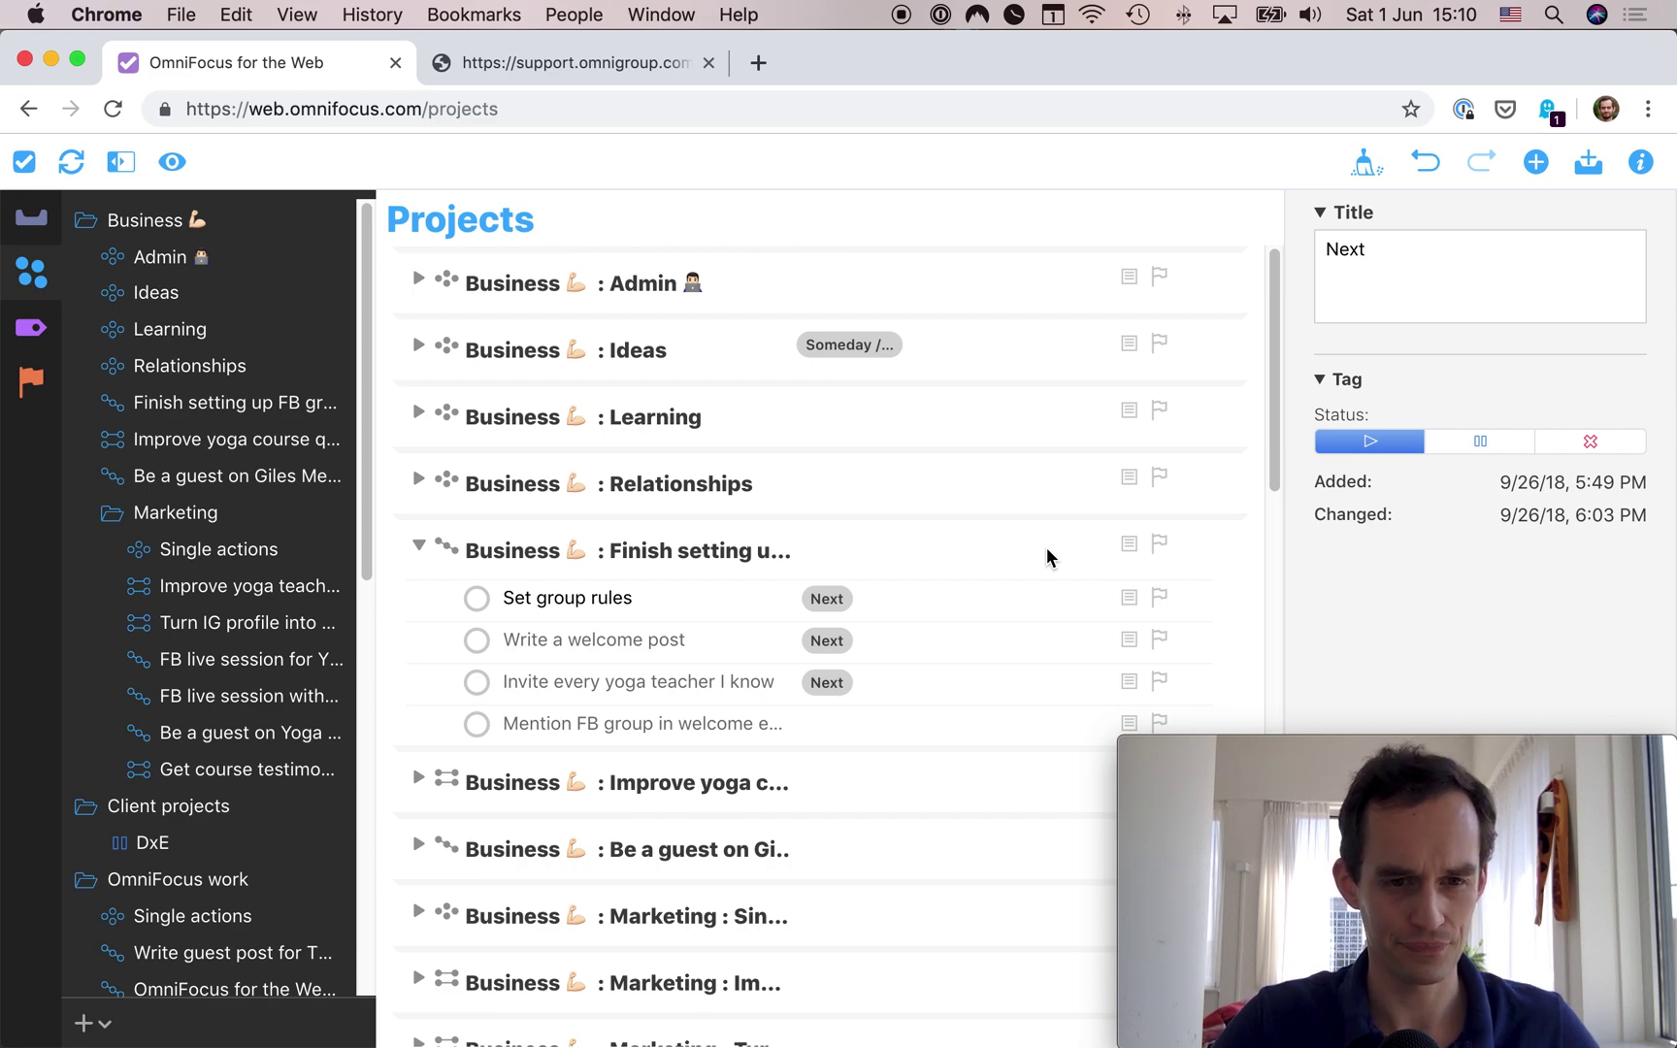
scroll(868, 472, "down", 15)
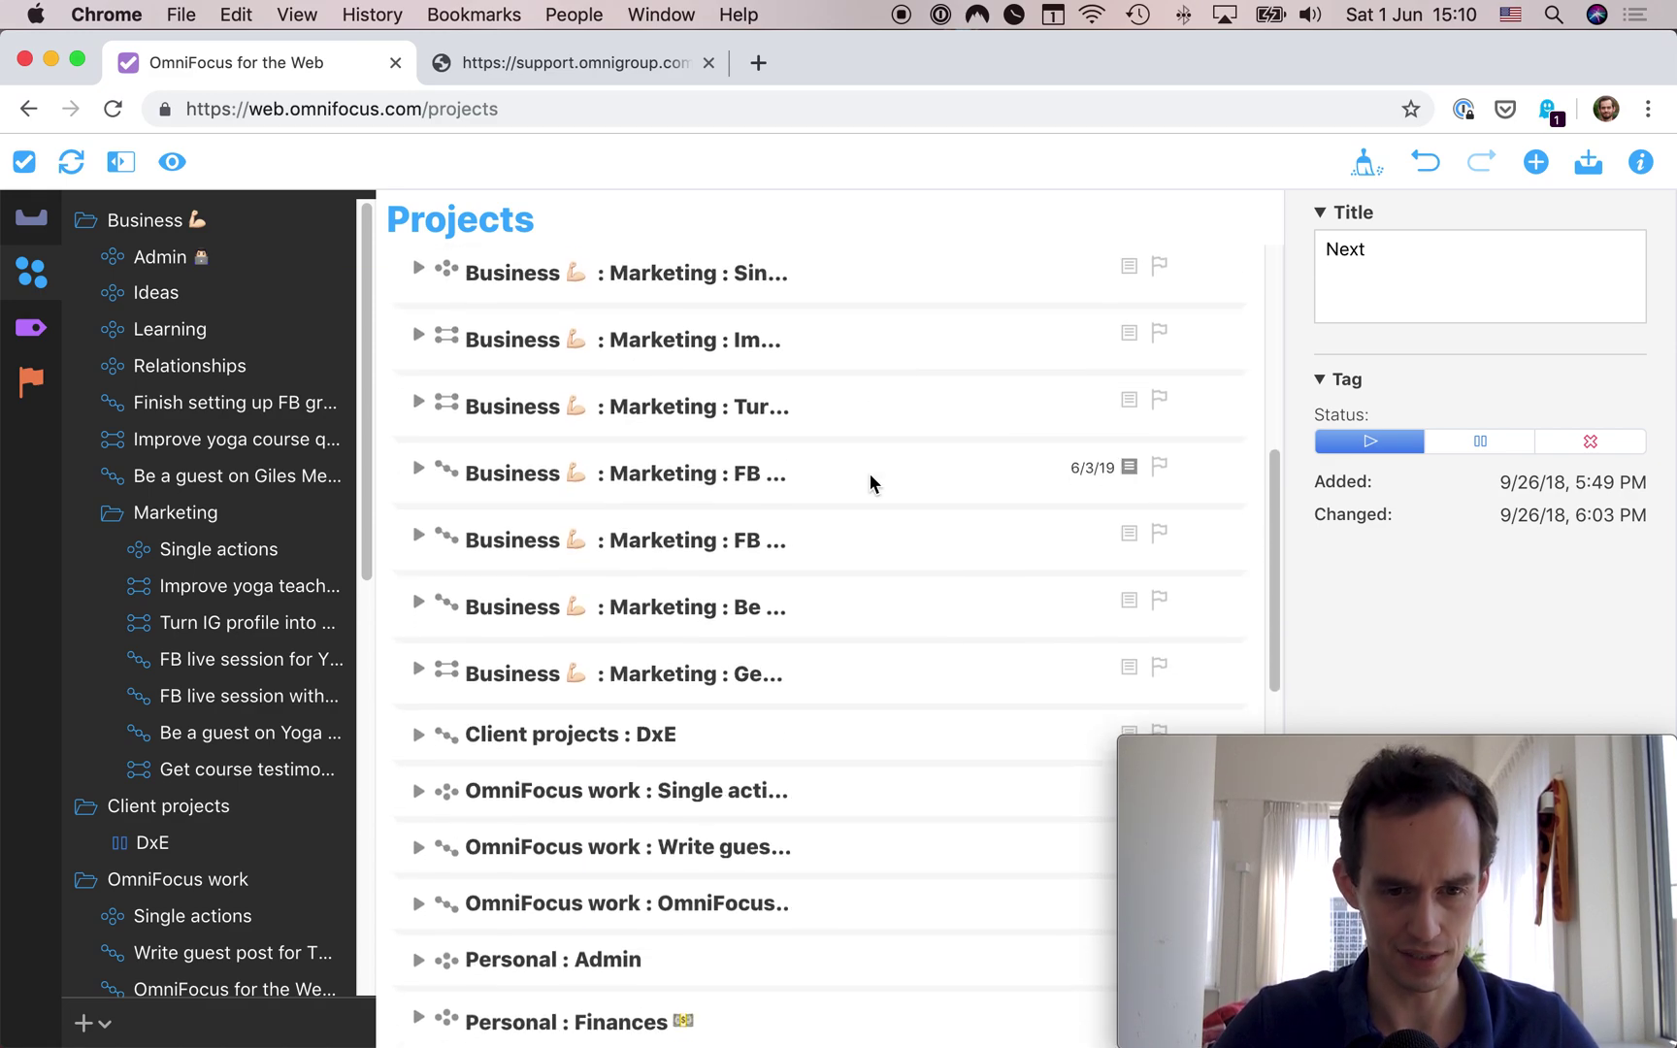
Check the Inbox perspective, return to Projects and look through the sidebar down to the Project templates folder
scroll(870, 477, "up", 20)
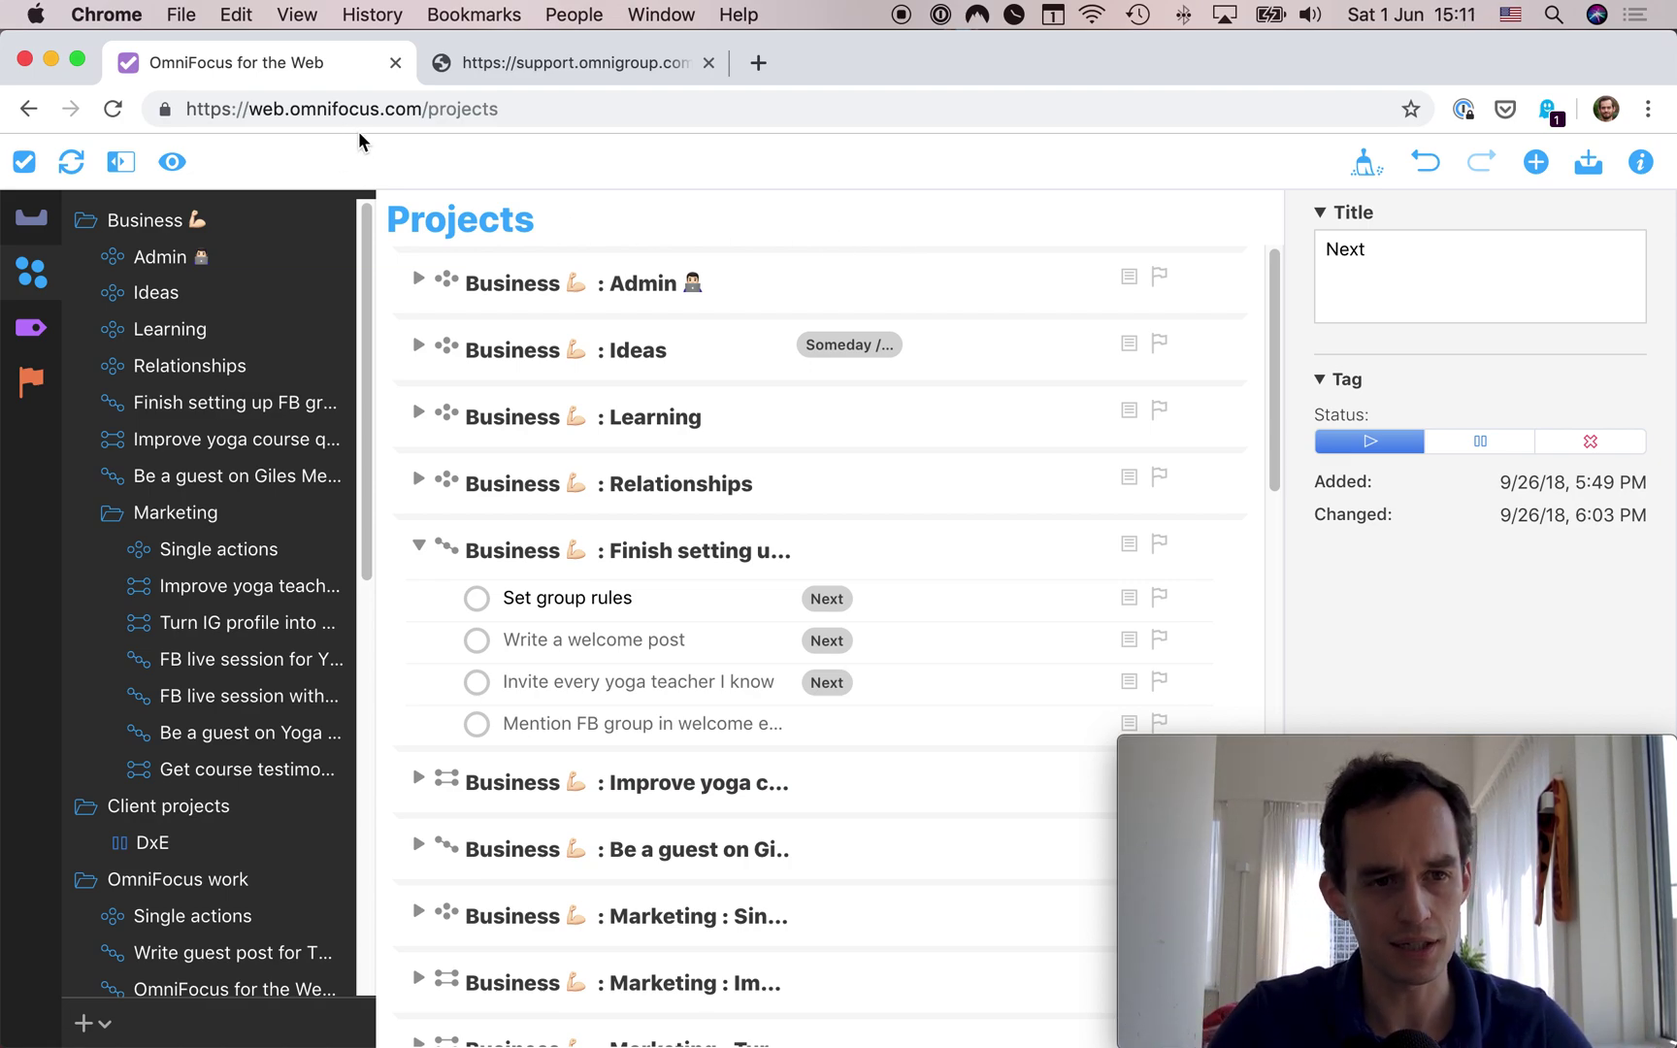
left_click(31, 216)
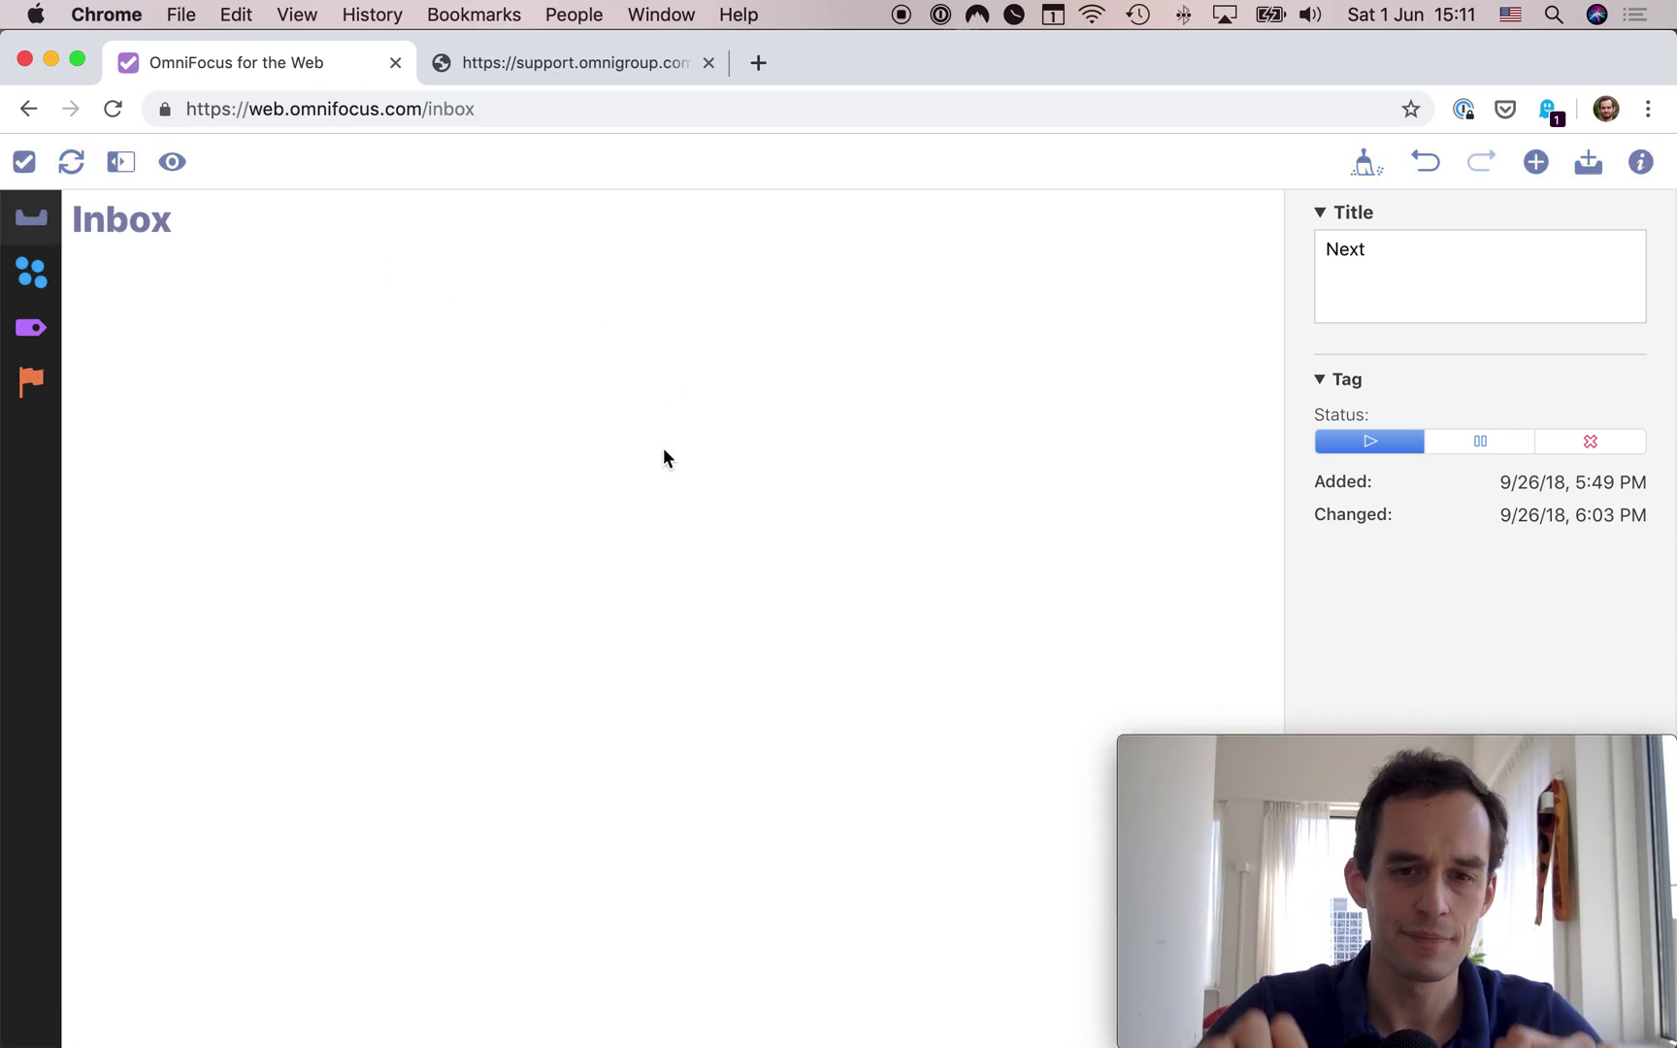
left_click(43, 281)
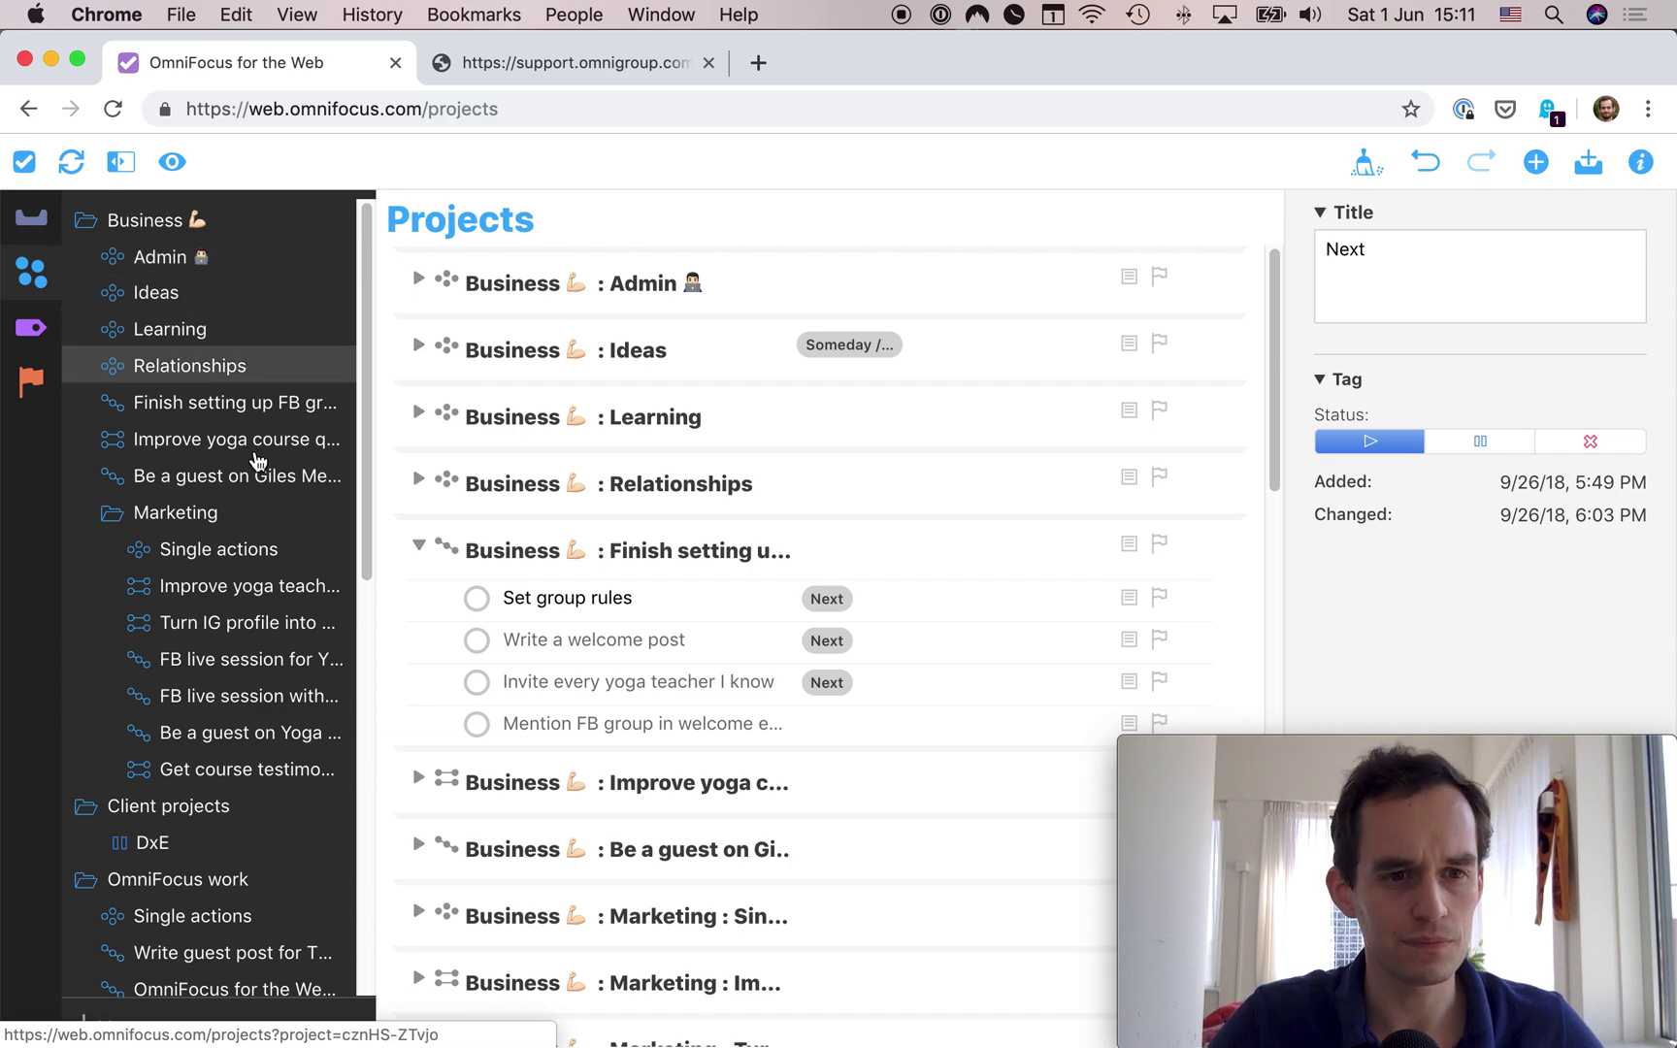
scroll(257, 466, "down", 3)
scroll(257, 485, "down", 20)
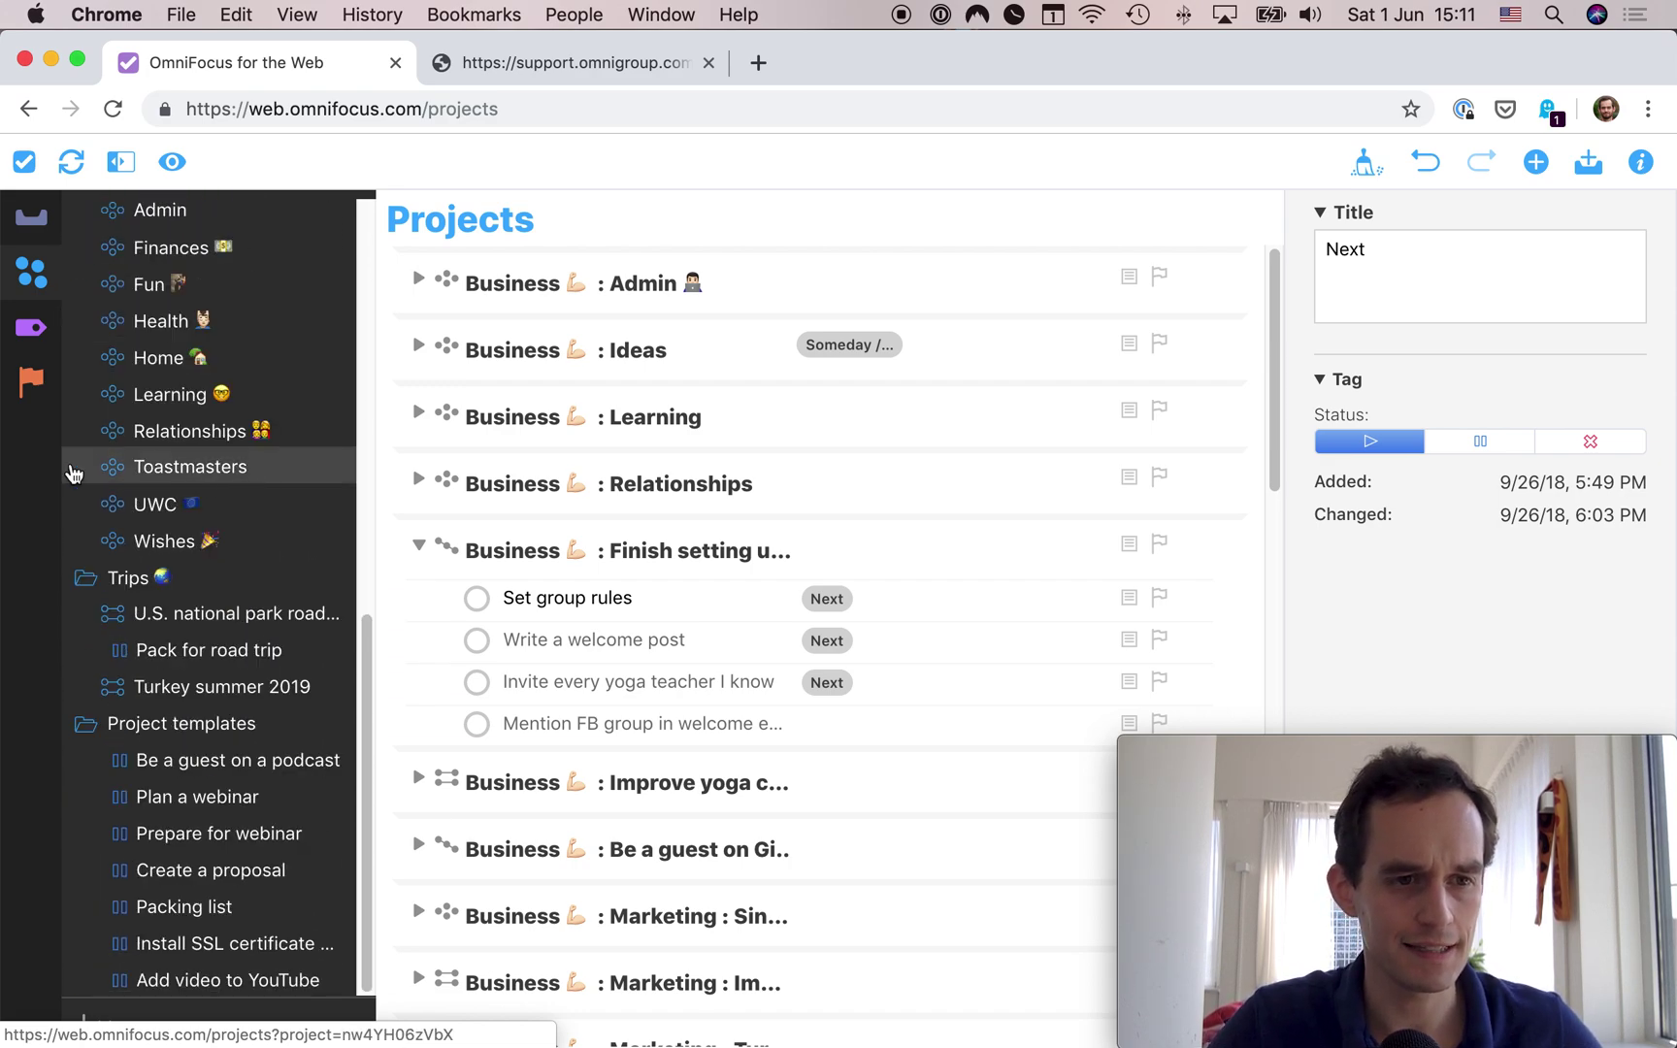
Look at the project view filters First Available, Available, Remaining and All, close them and go back to the Business folder
left_click(36, 441)
left_click(173, 163)
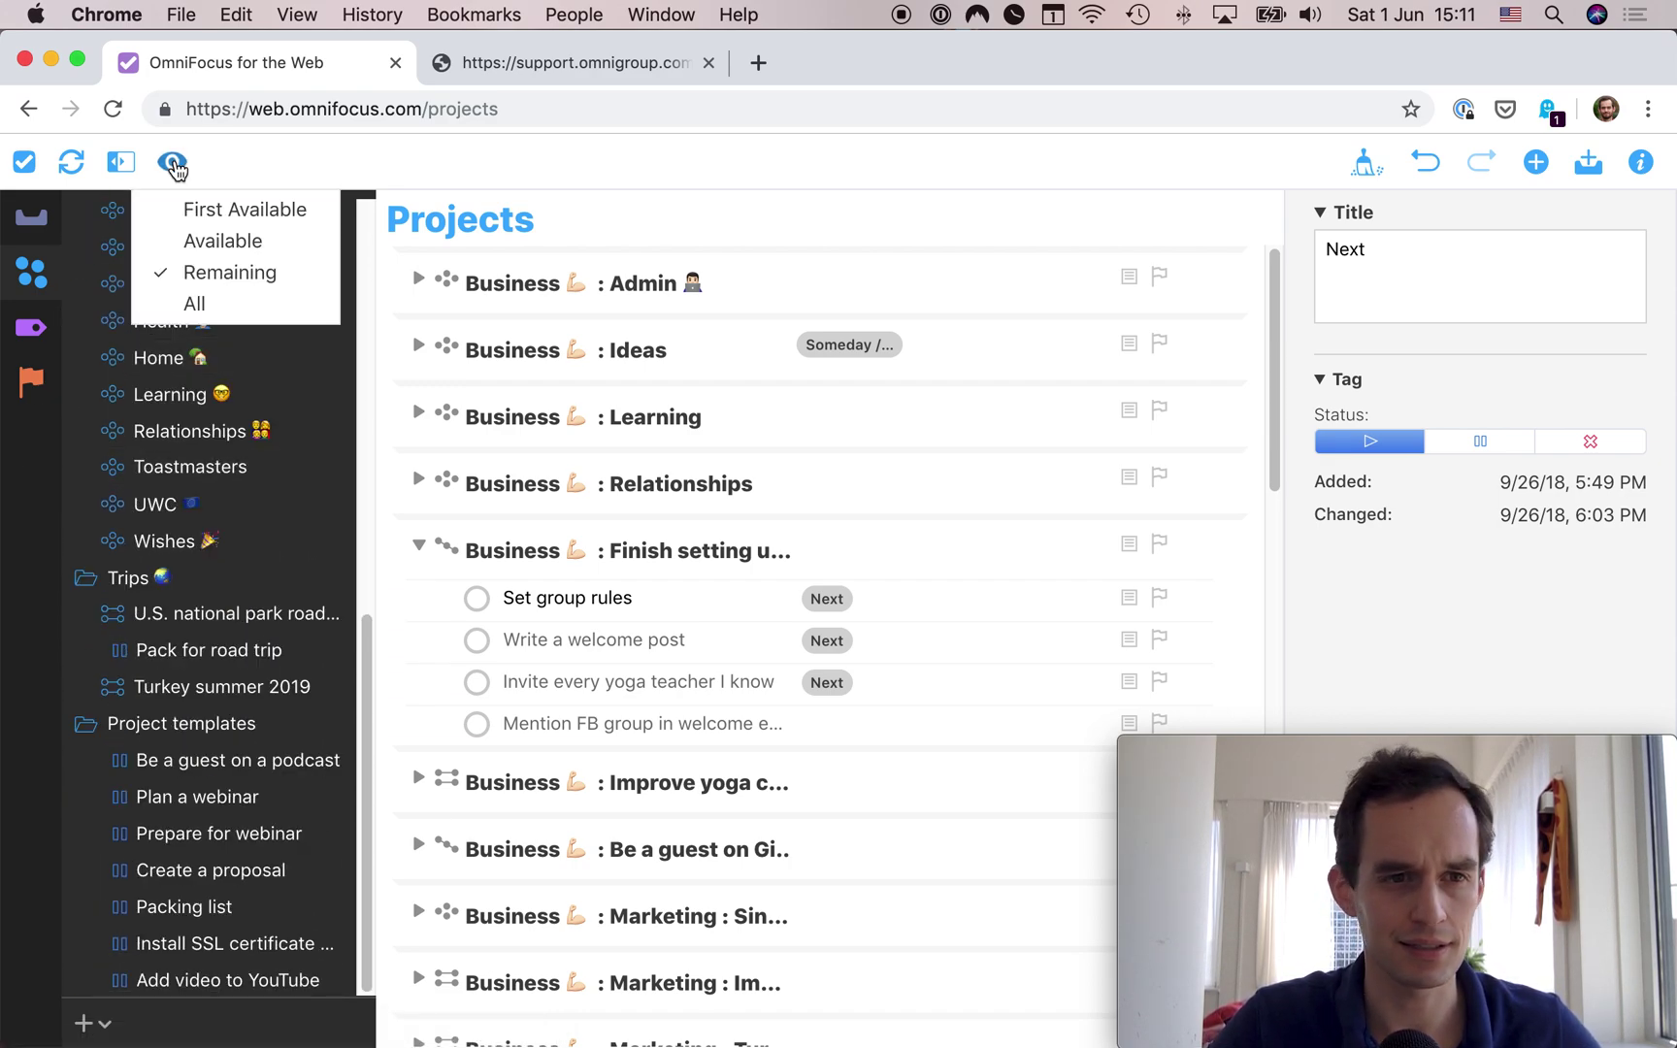
left_click(172, 163)
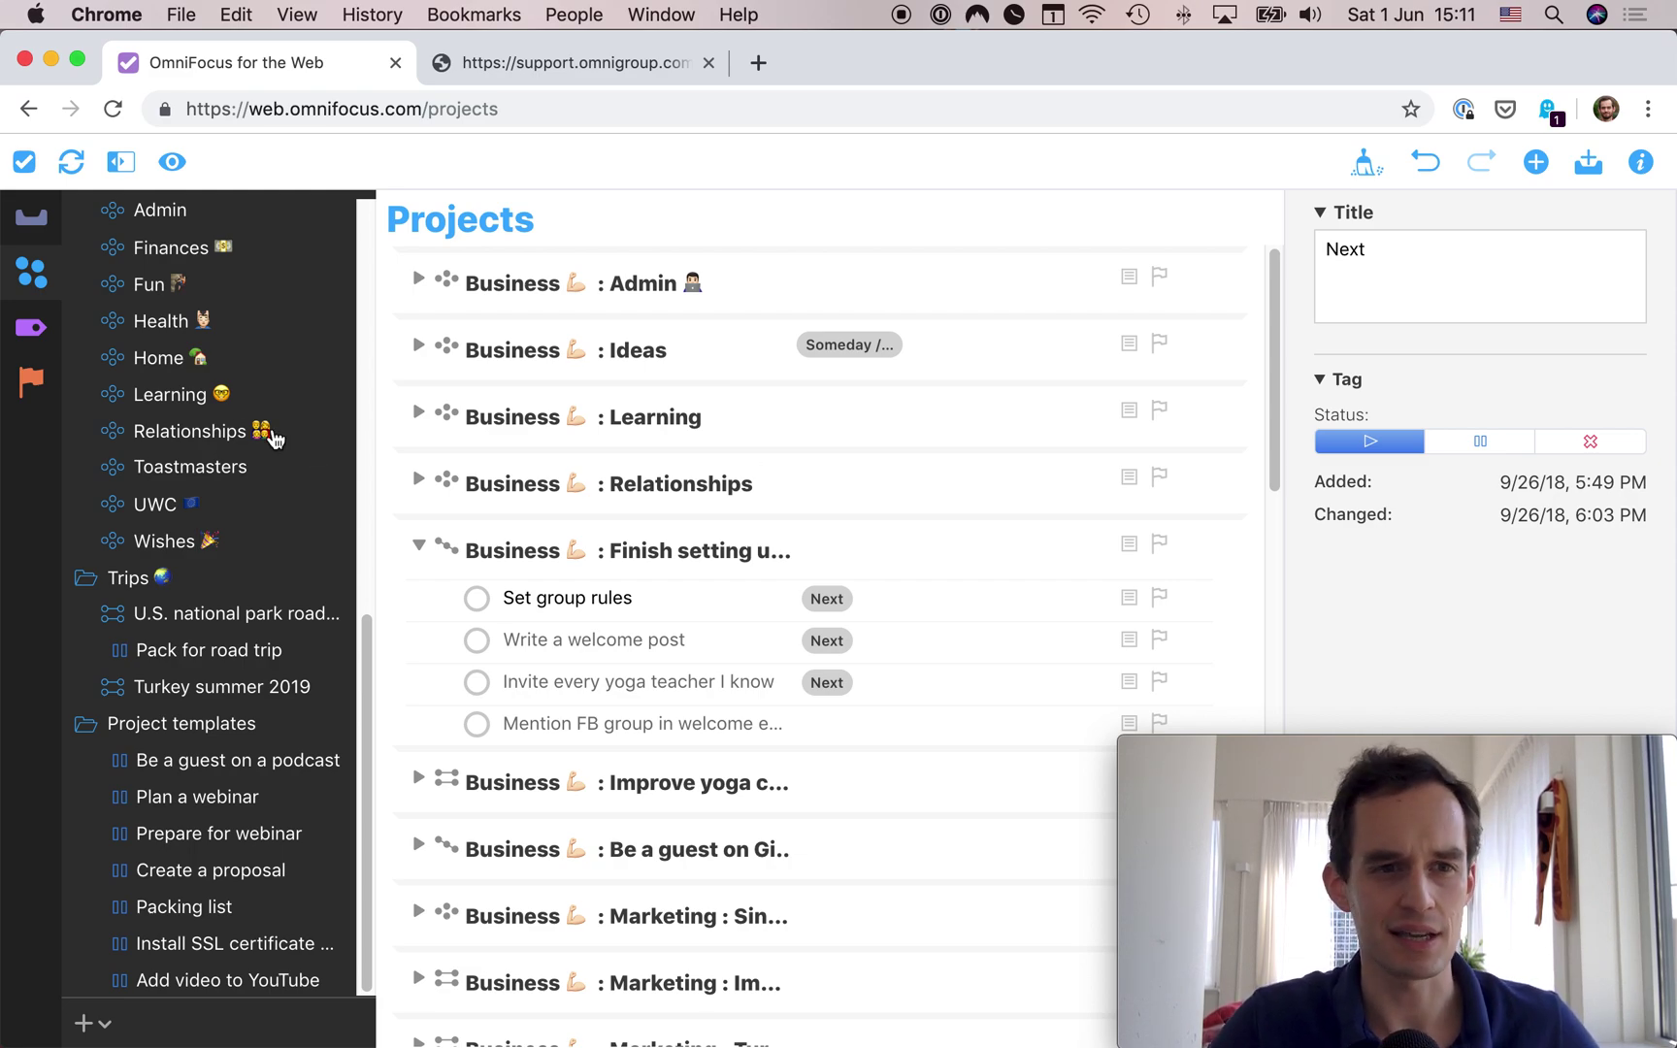
scroll(307, 442, "up", 10)
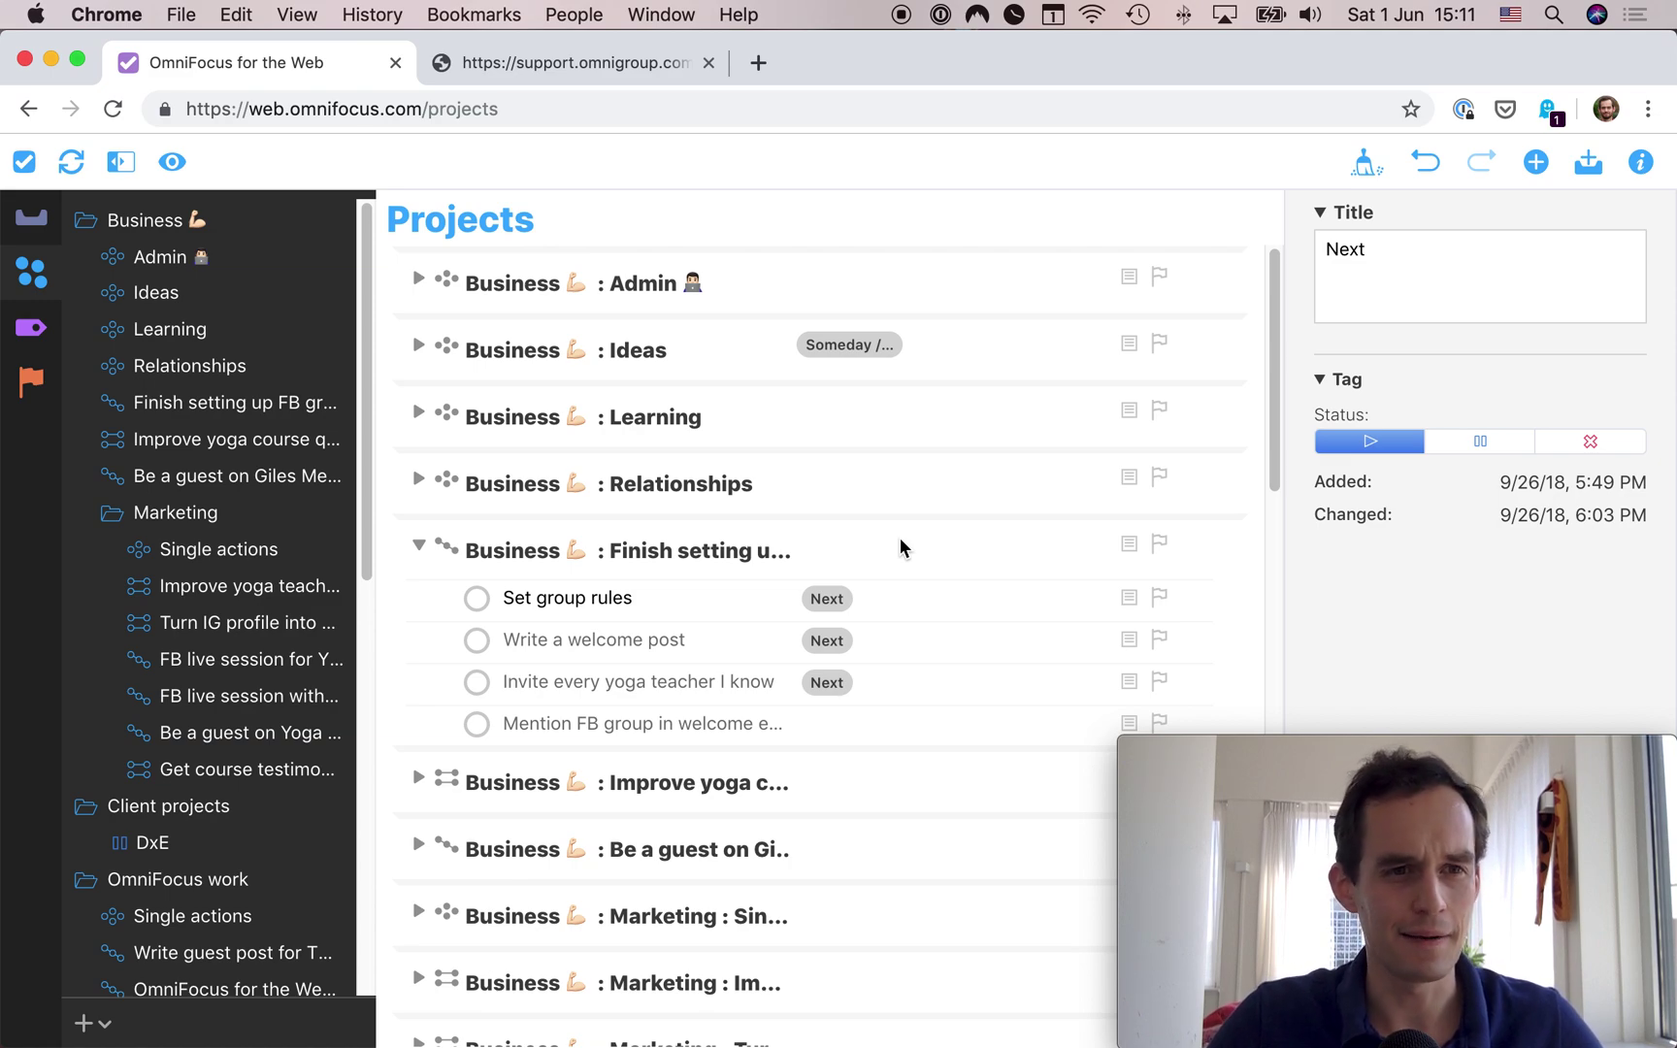
Look at the OmniFocus help and sign-out options and the Keyboard Shortcuts manual page, and close the options back in OmniFocus
left_click(23, 167)
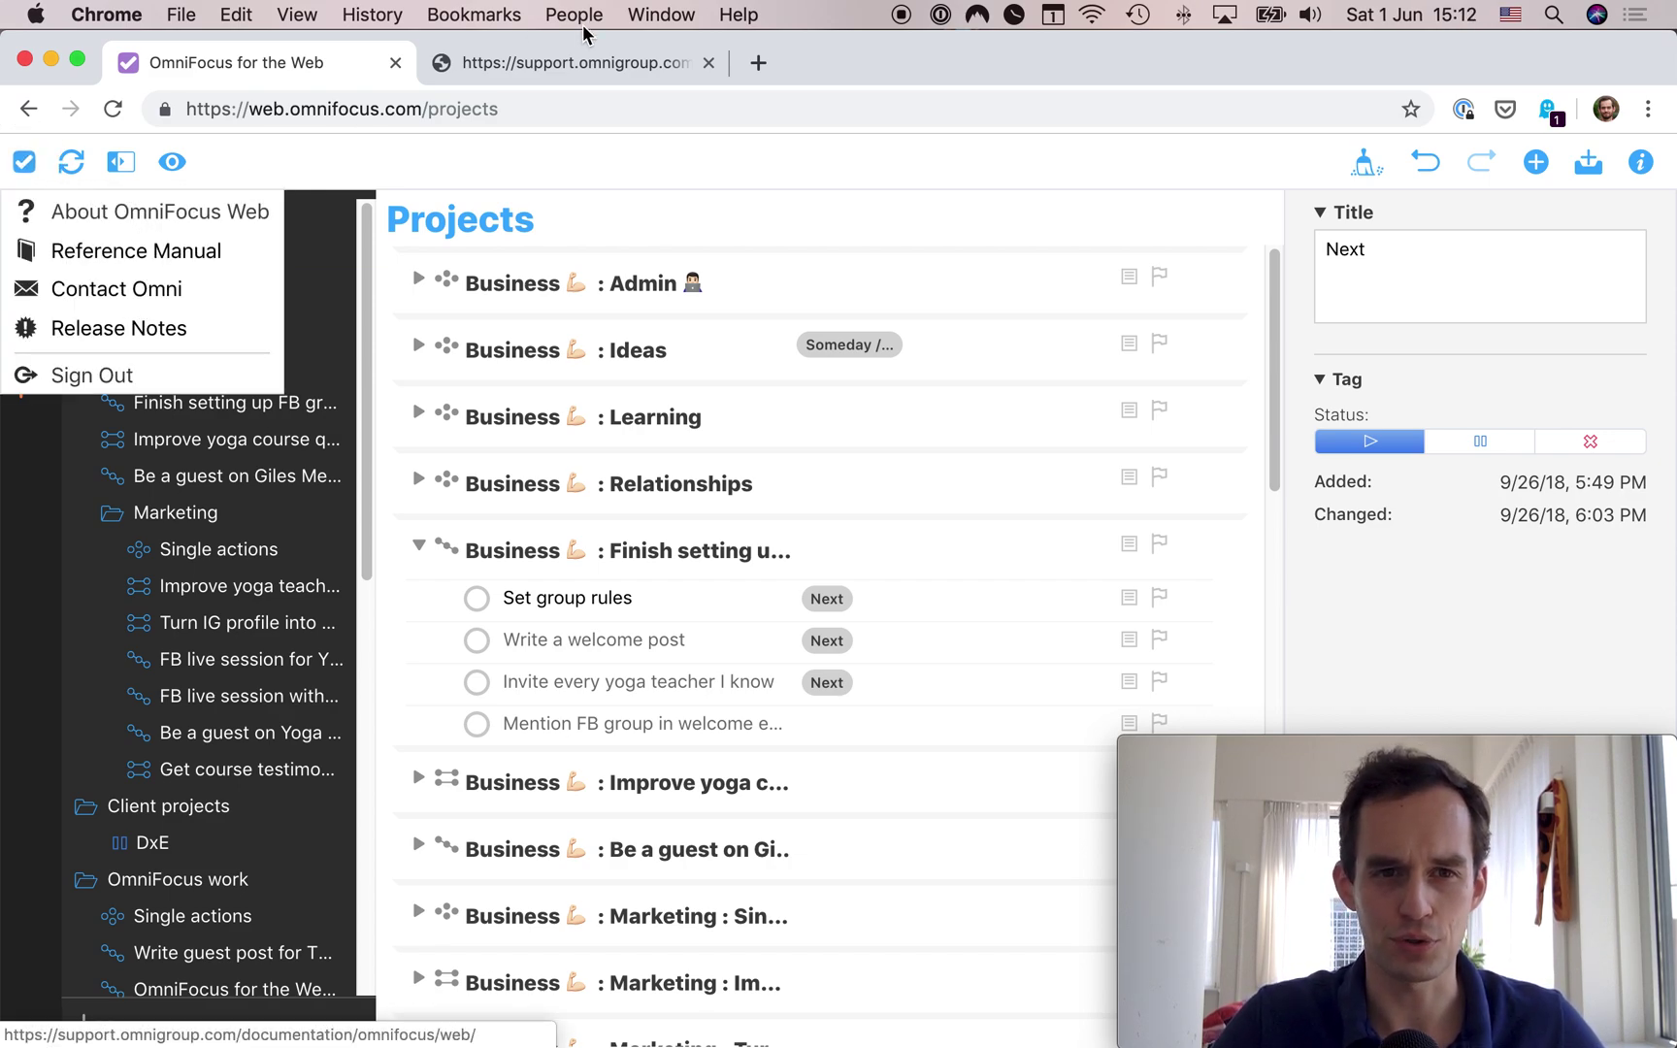
left_click(577, 64)
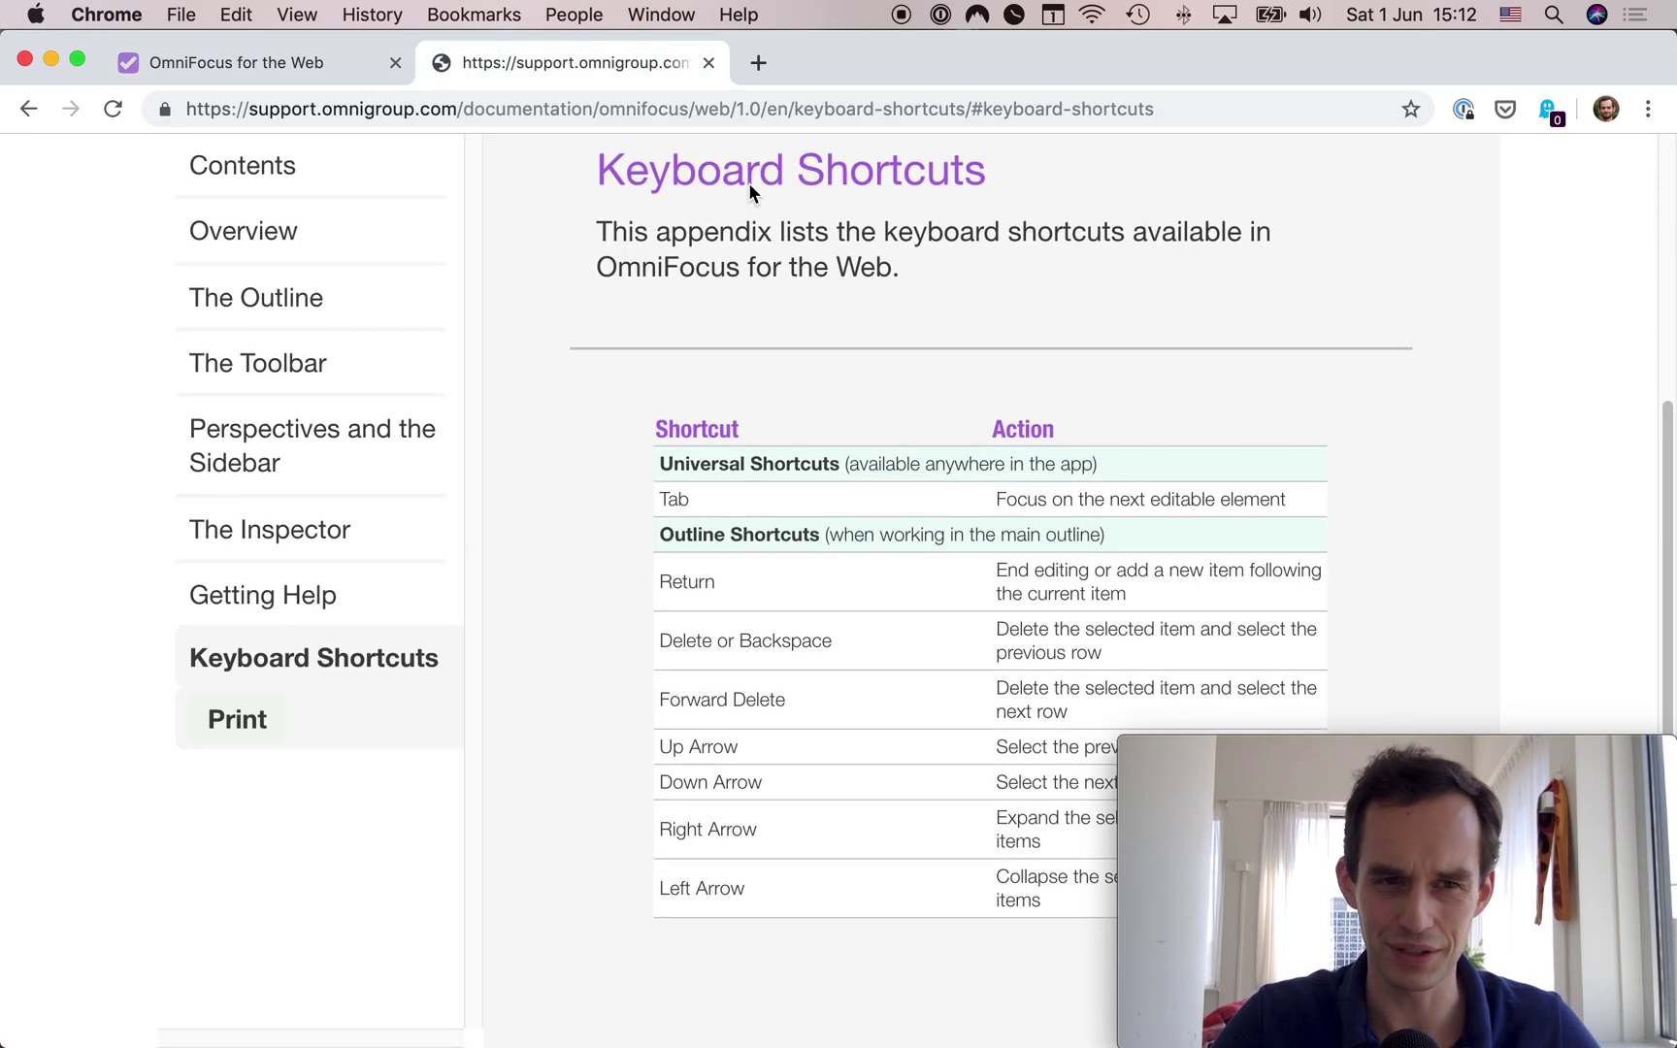
left_click(297, 64)
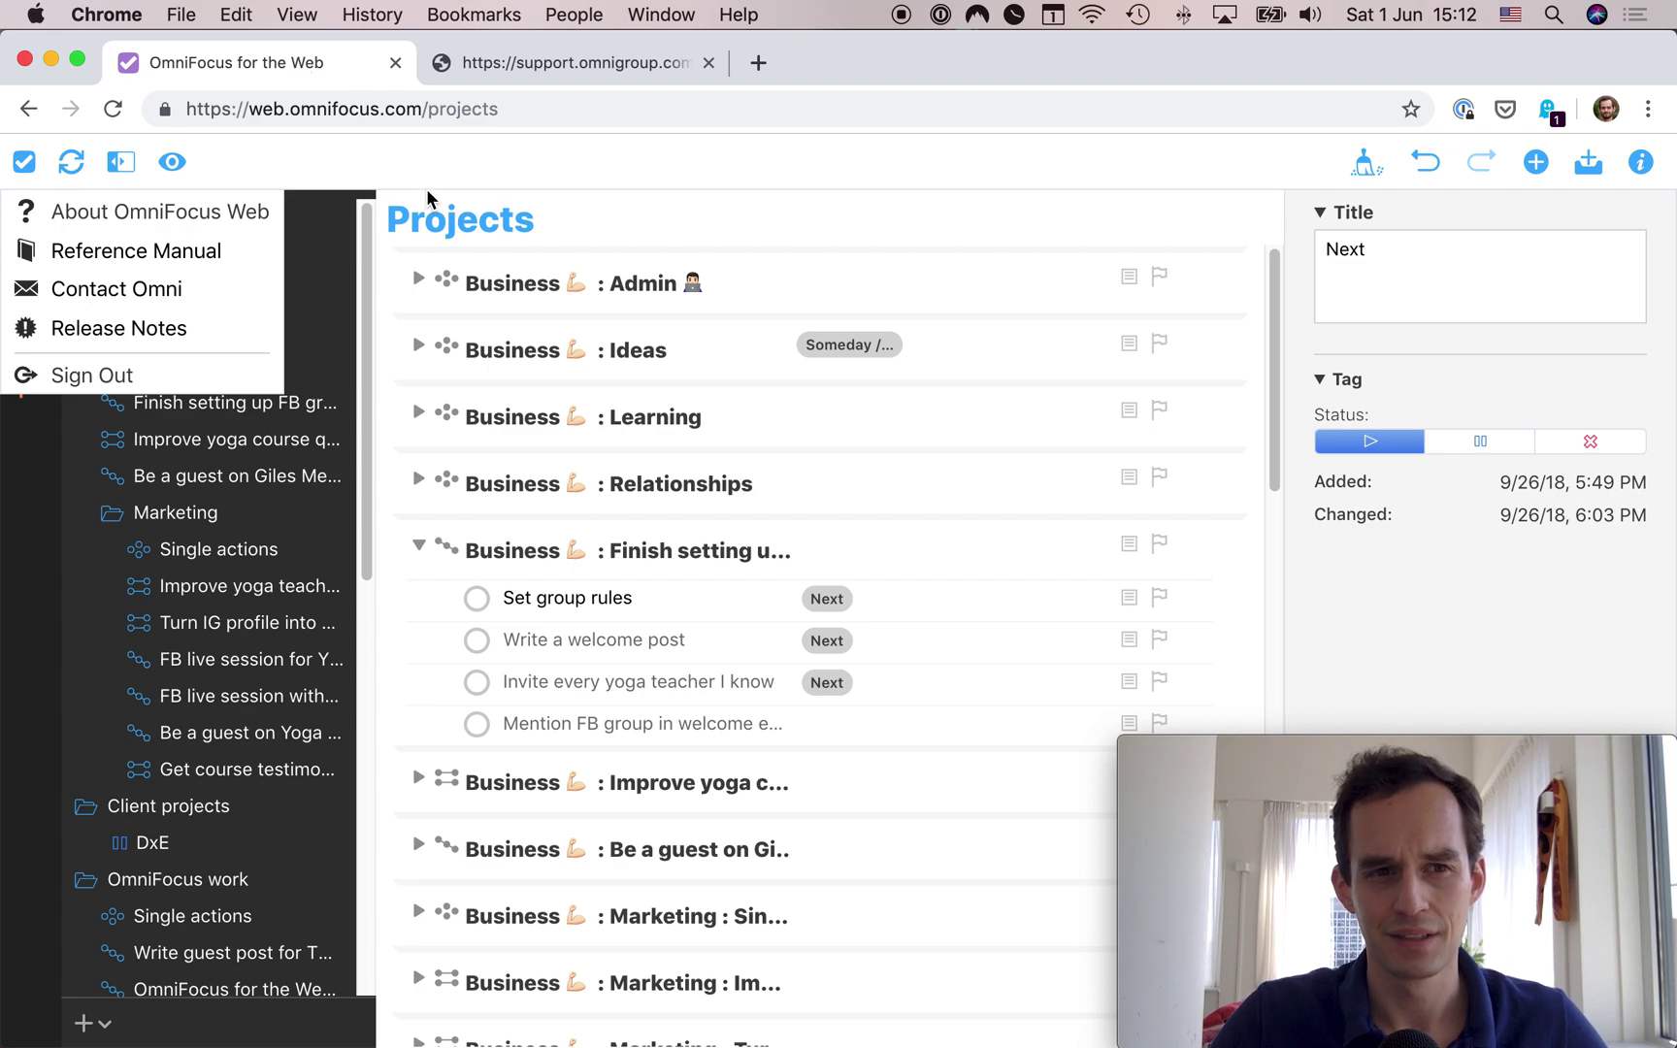
left_click(26, 163)
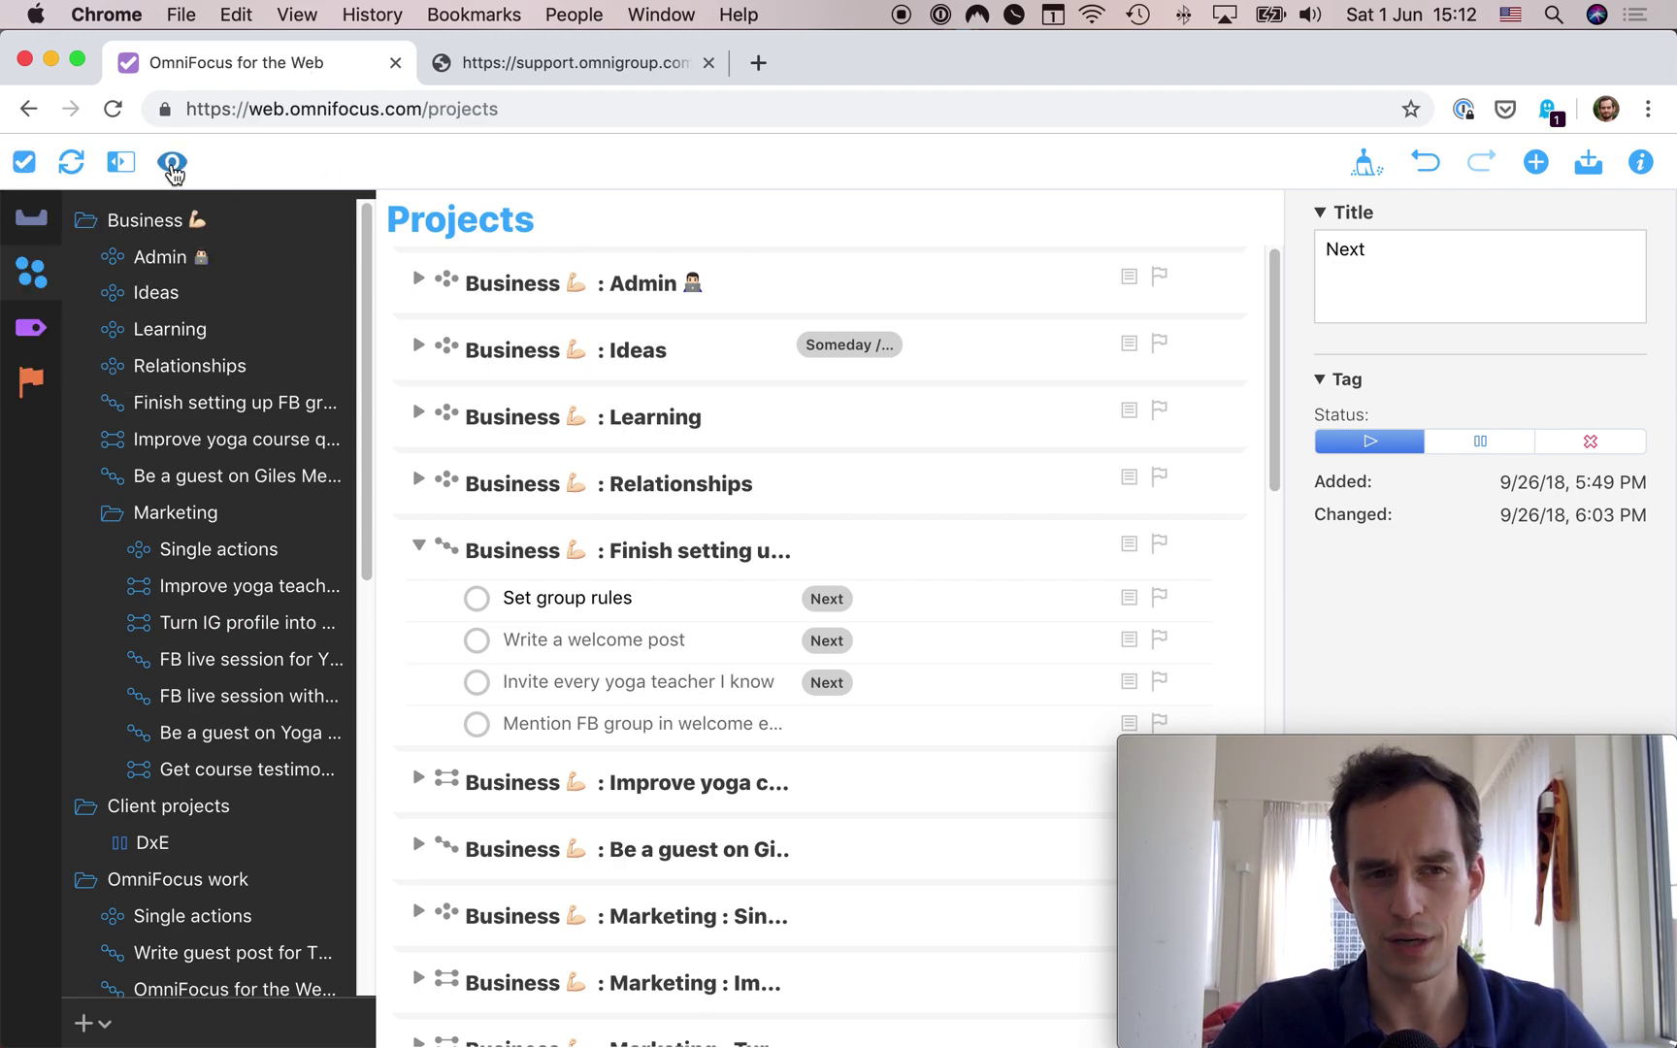
Hide the perspectives and project sidebar and show it again
left_click(125, 165)
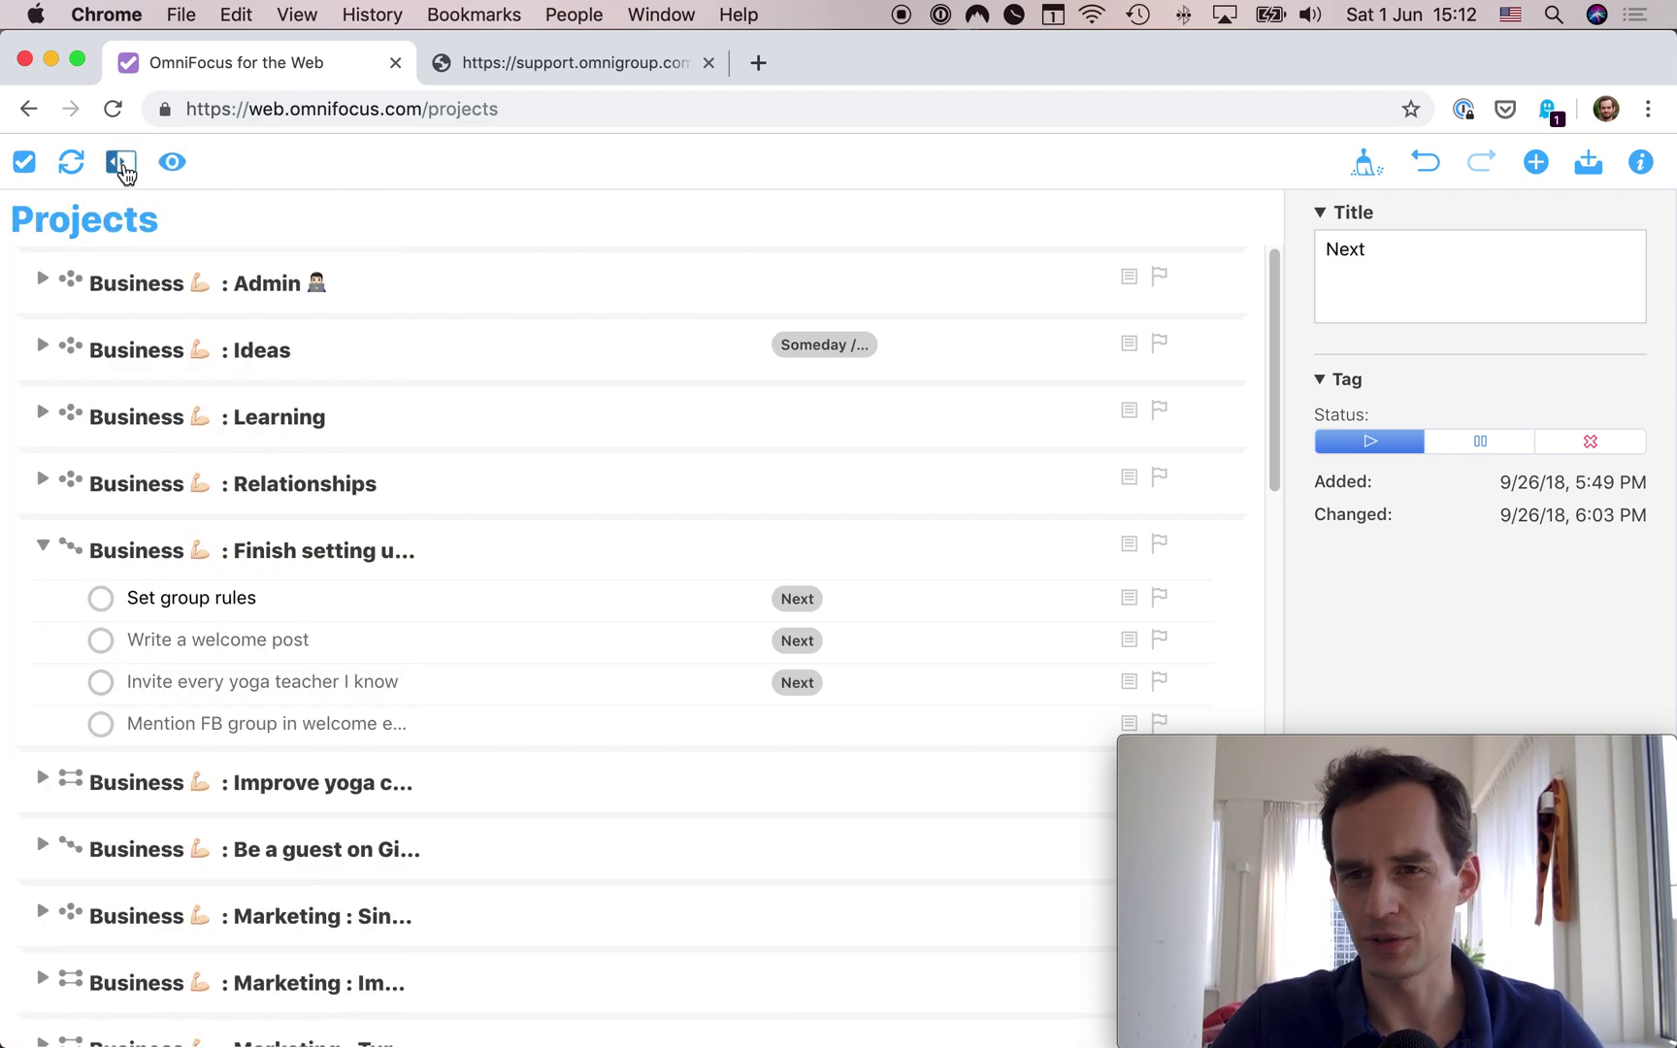
left_click(125, 165)
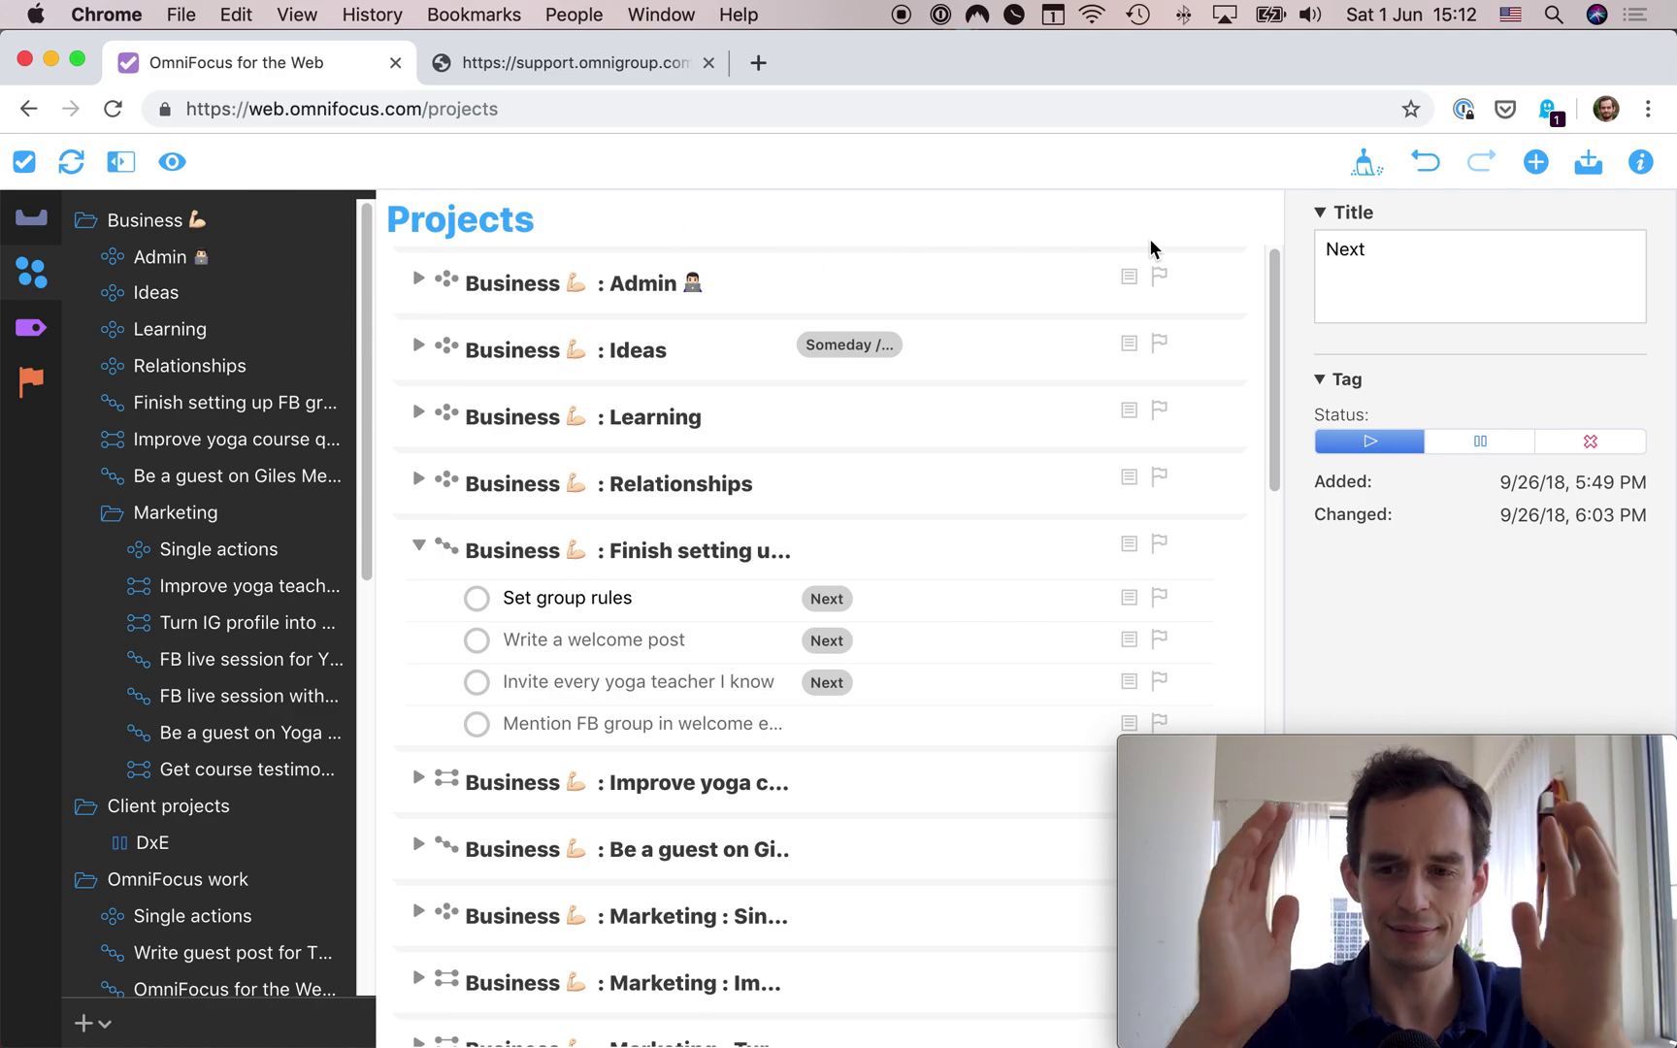